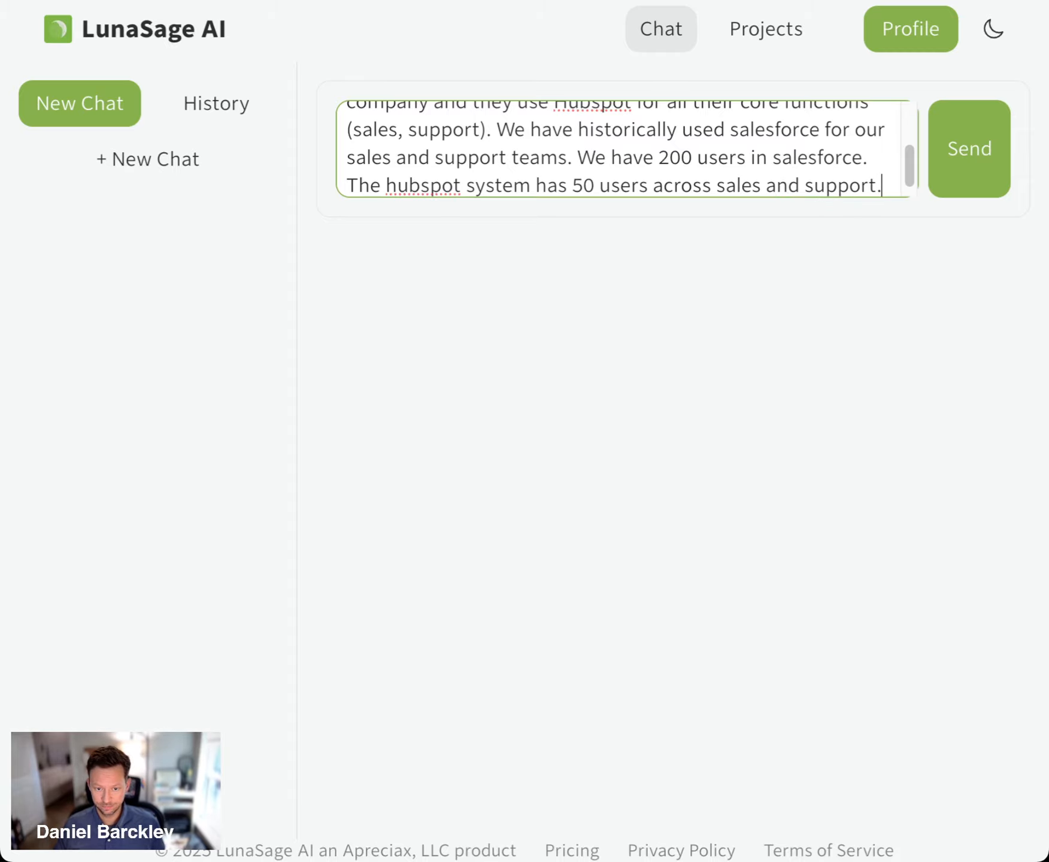
Send the prompt asking for questions to help determine system migrations between the acquired company's HubSpot and the existing Salesforce
key("Return")
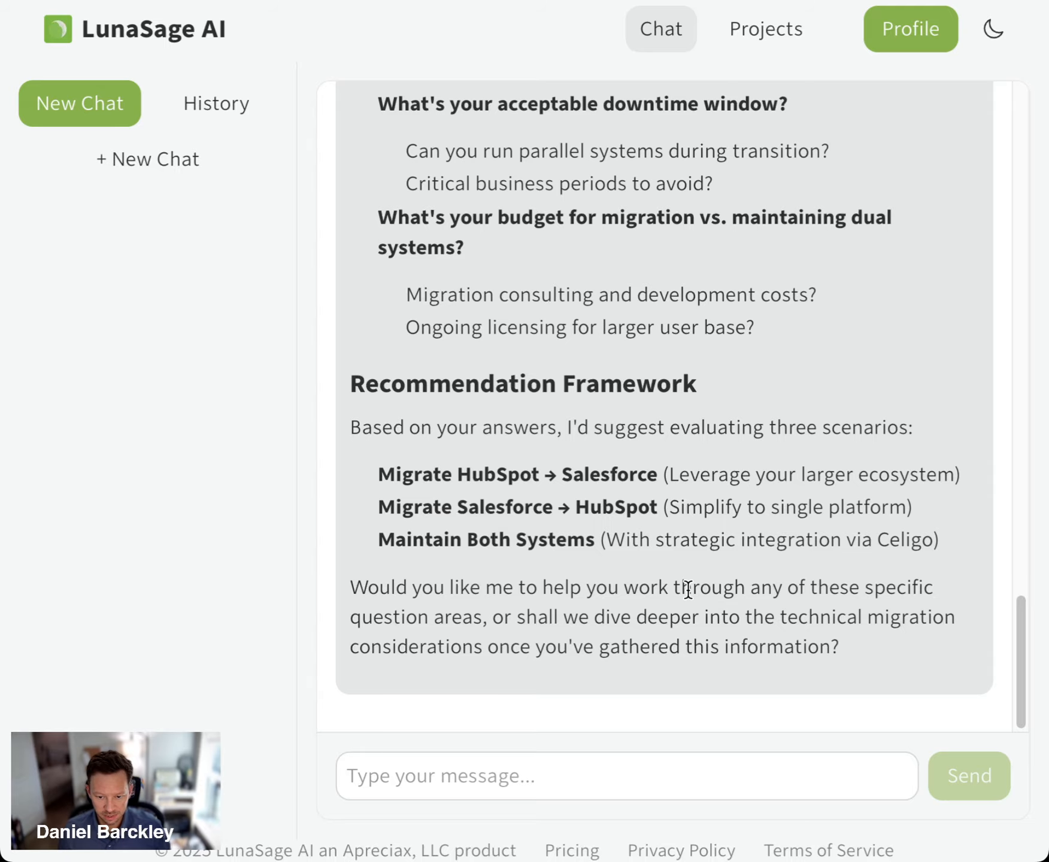
Review the system migration assessment questions in the reply, from the business and strategic section through migration feasibility
scroll(724, 557, "up", 20)
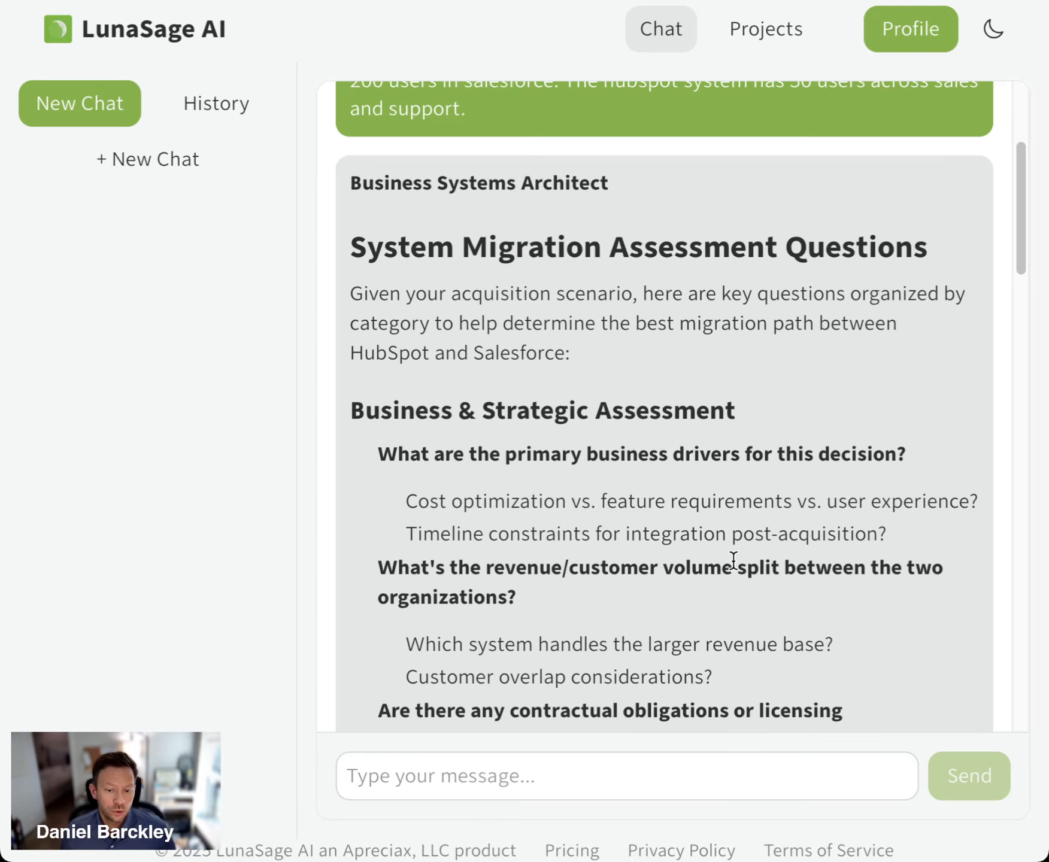
scroll(614, 395, "down", 1)
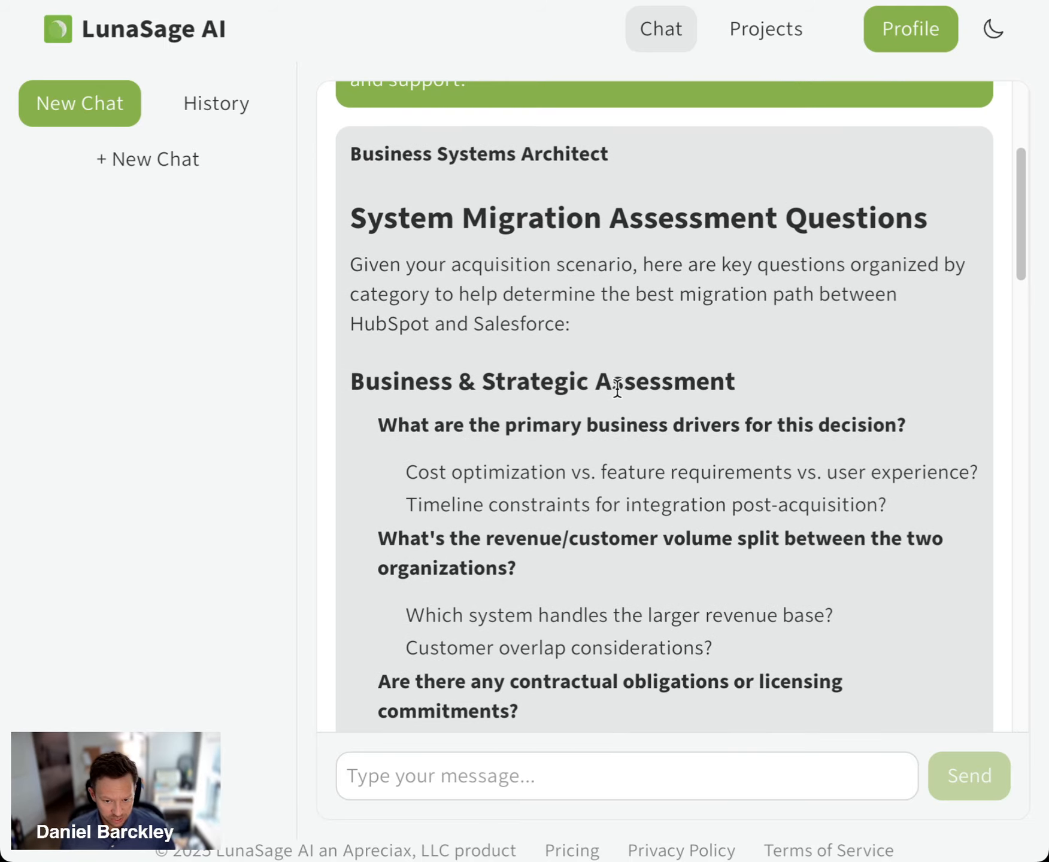
left_click_drag(1023, 192, 1022, 222)
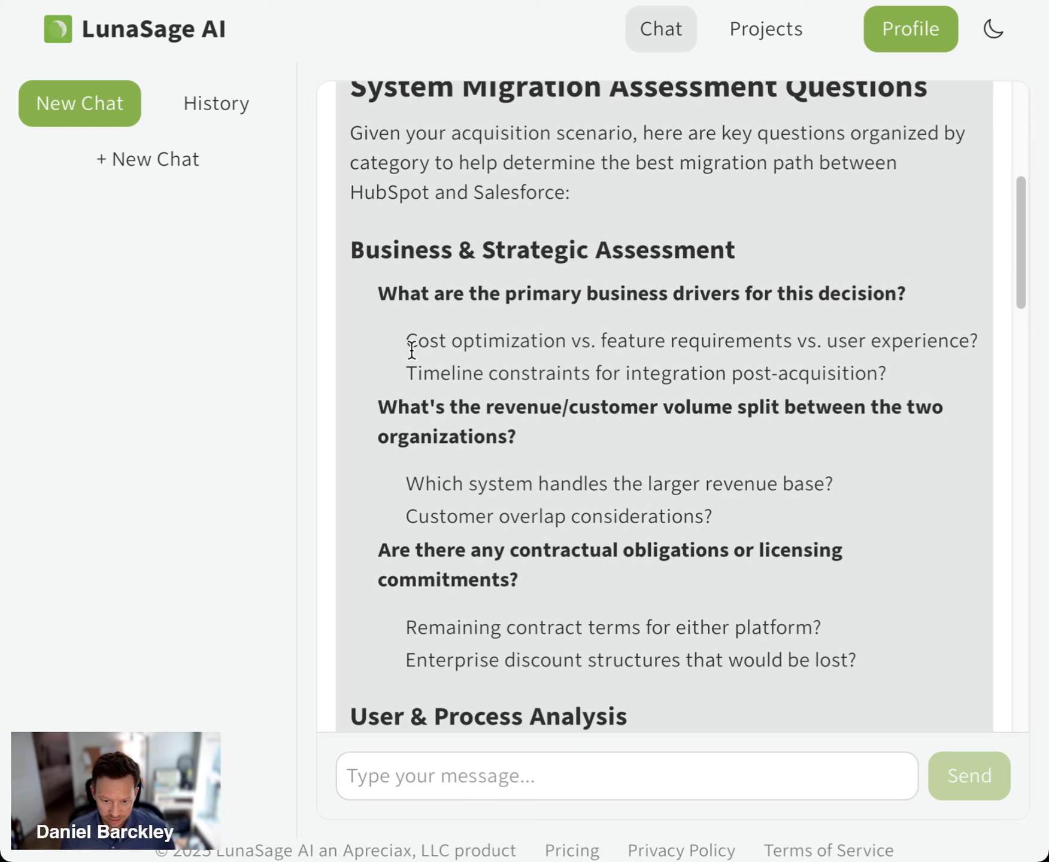
scroll(896, 363, "down", 4)
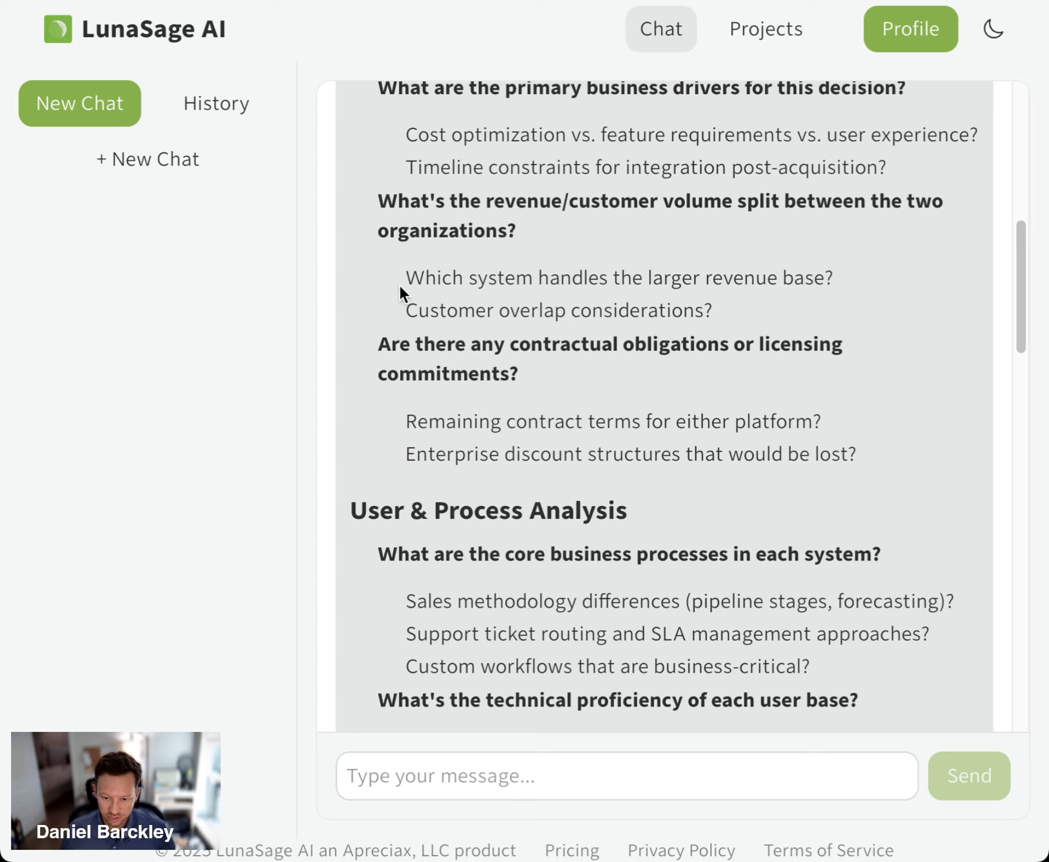
left_click_drag(401, 278, 612, 280)
left_click(792, 287)
left_click(693, 281)
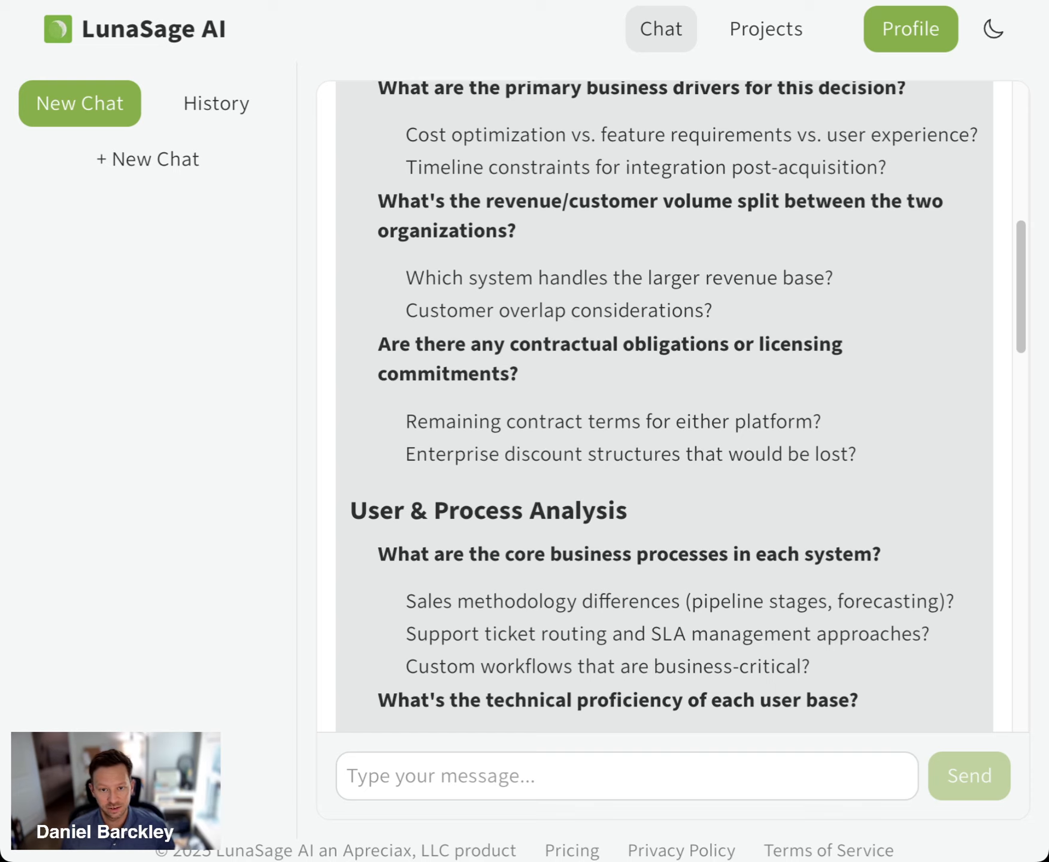
scroll(674, 271, "down", 1)
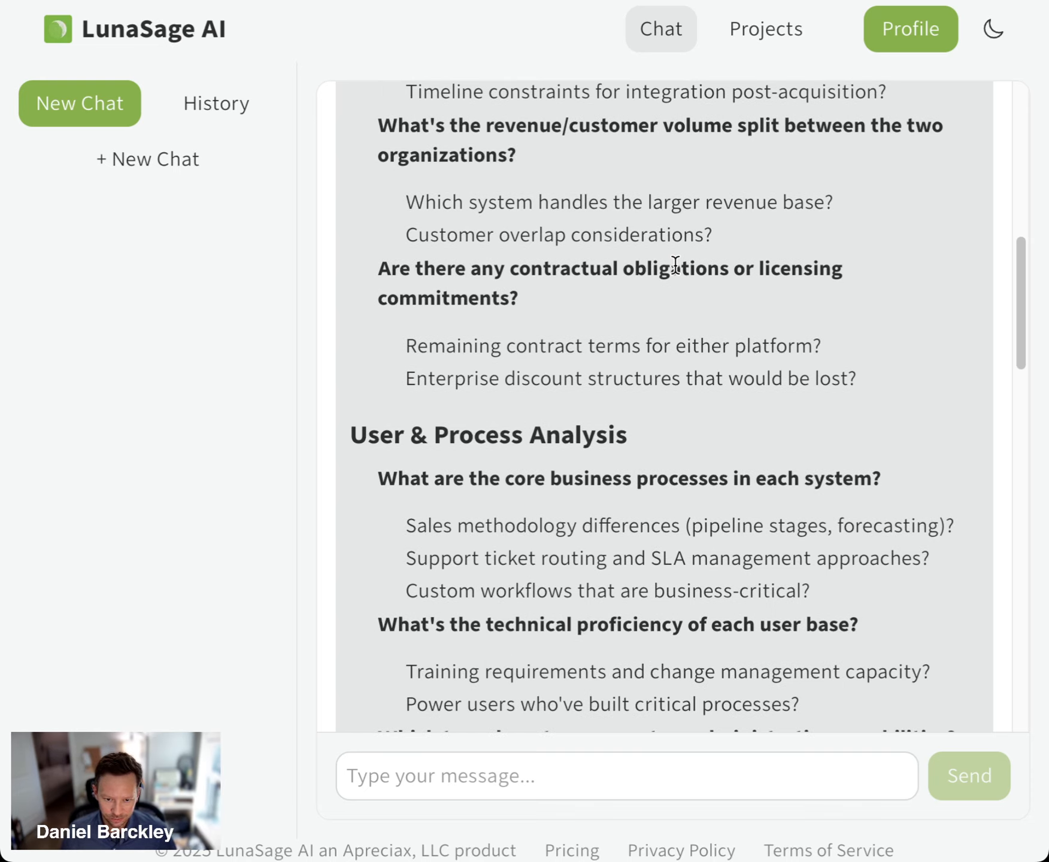
scroll(674, 264, "down", 2)
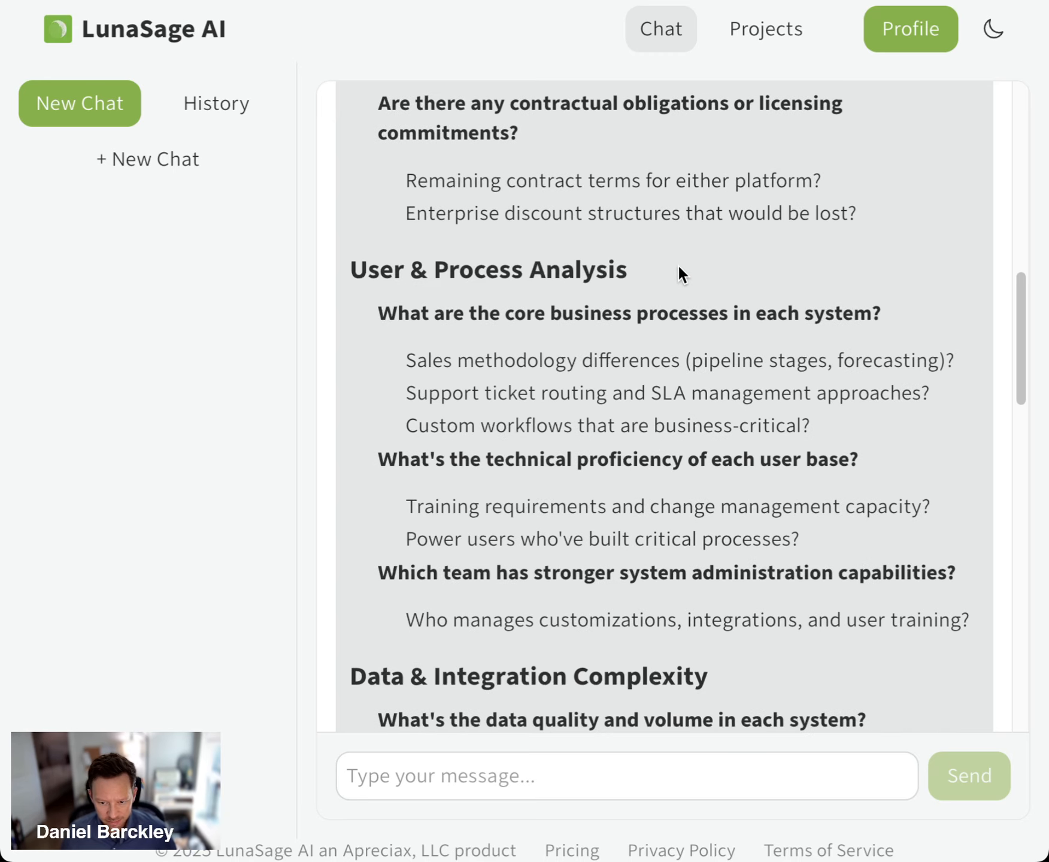
left_click_drag(397, 352, 686, 359)
left_click(610, 359)
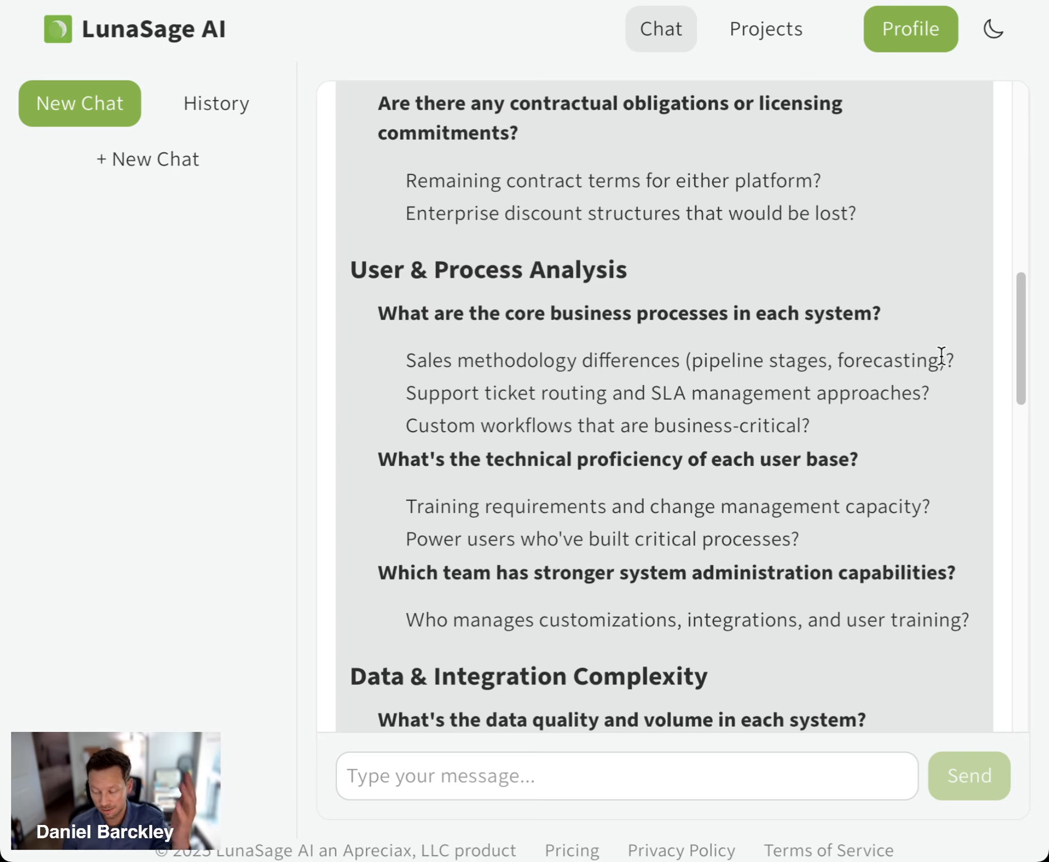
scroll(868, 422, "down", 5)
scroll(866, 414, "down", 12)
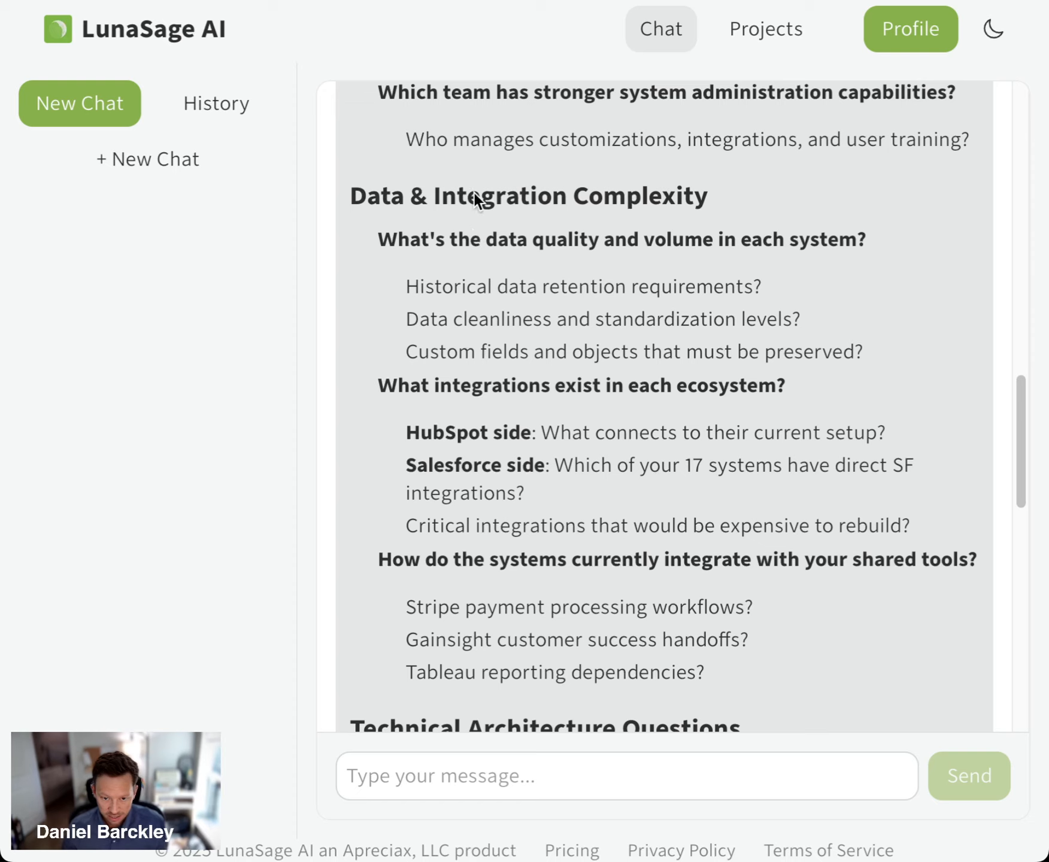
scroll(713, 282, "down", 11)
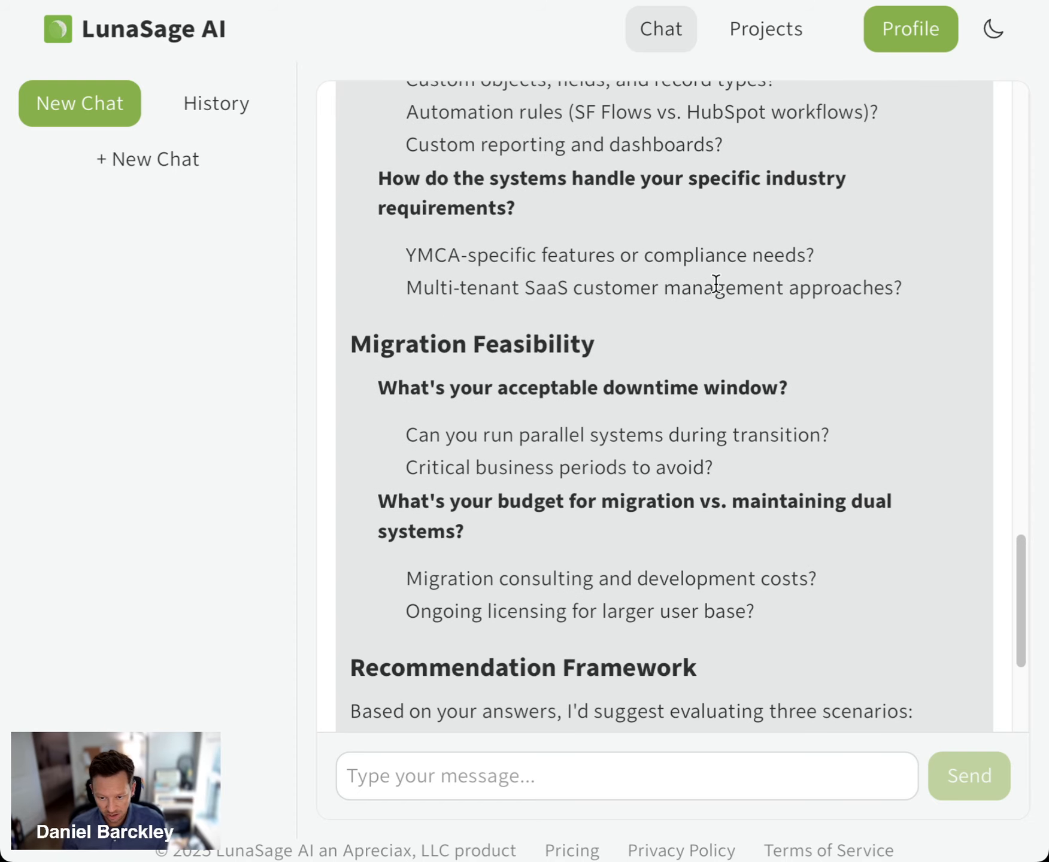
left_click(630, 768)
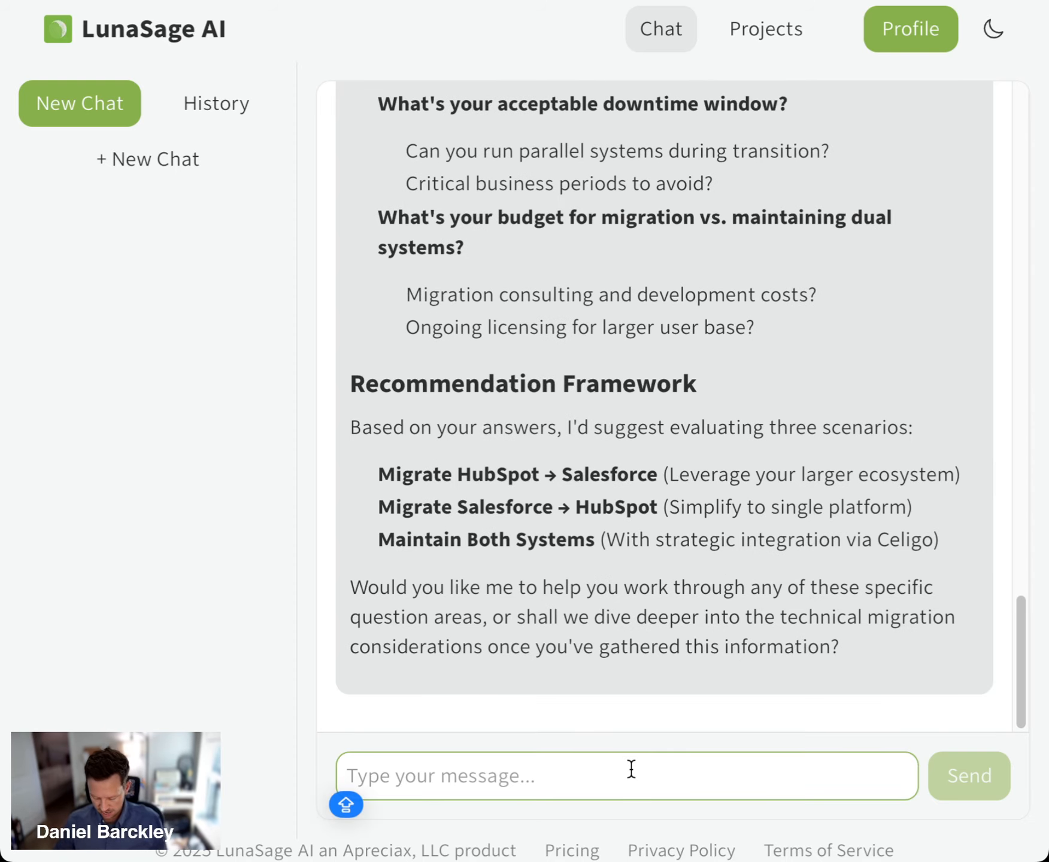
type("Can you come up with a")
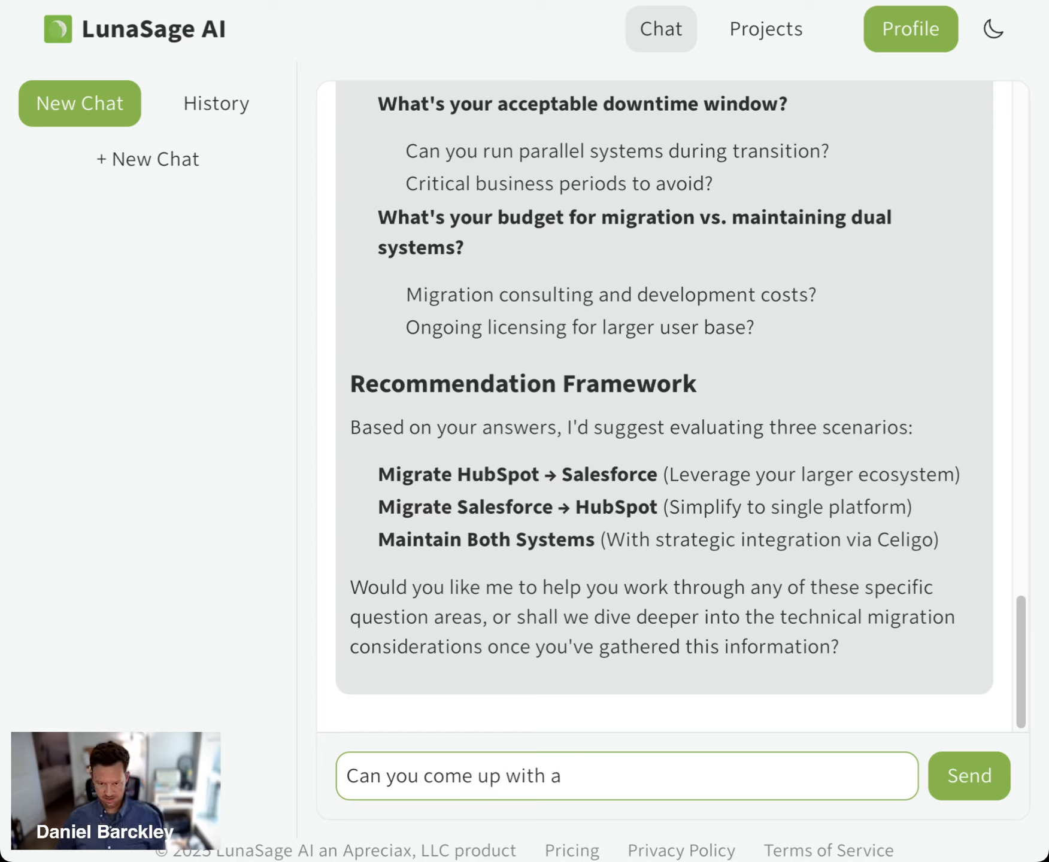
key("super+BackSpace")
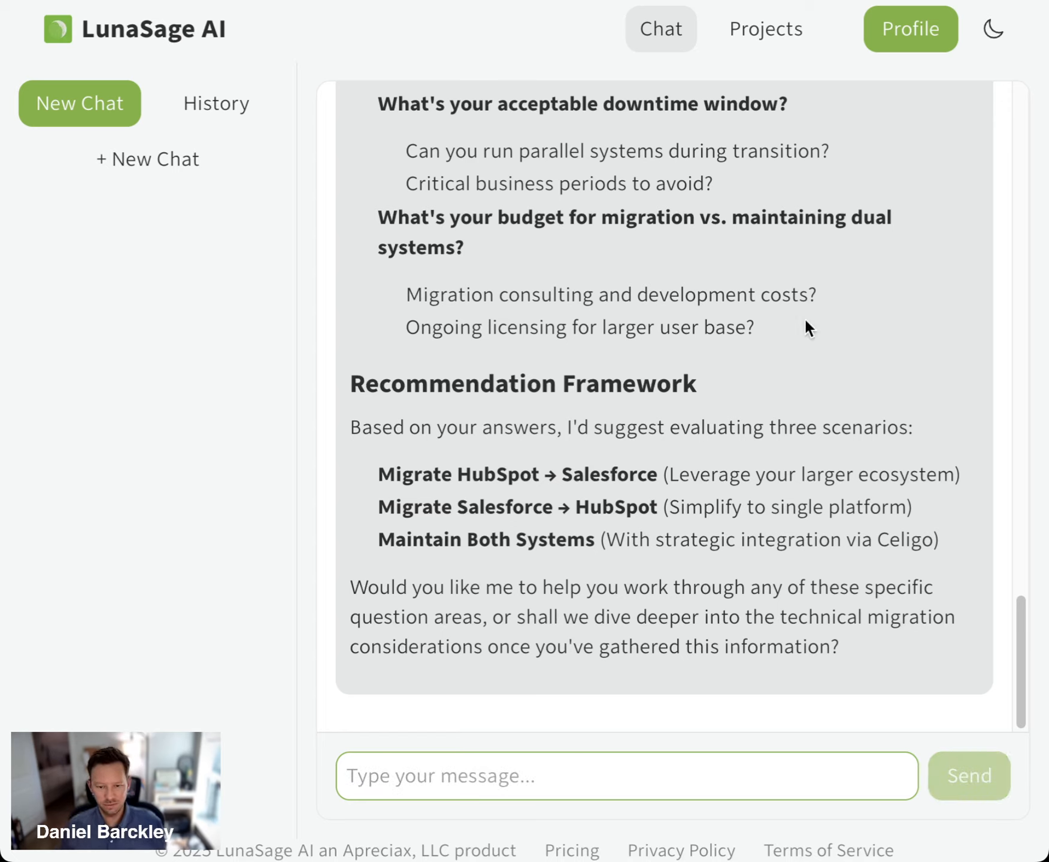
left_click(639, 509)
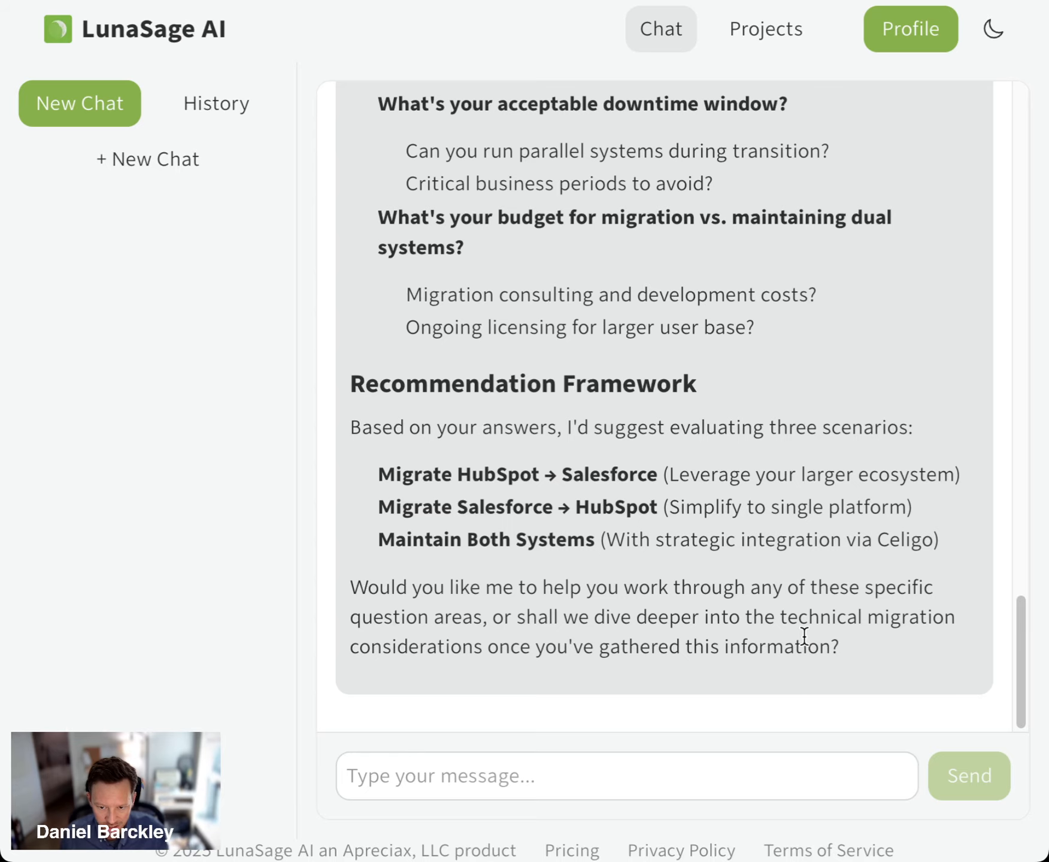
Create a project from the migration assessment conversation
scroll(804, 634, "up", 20)
left_click(909, 120)
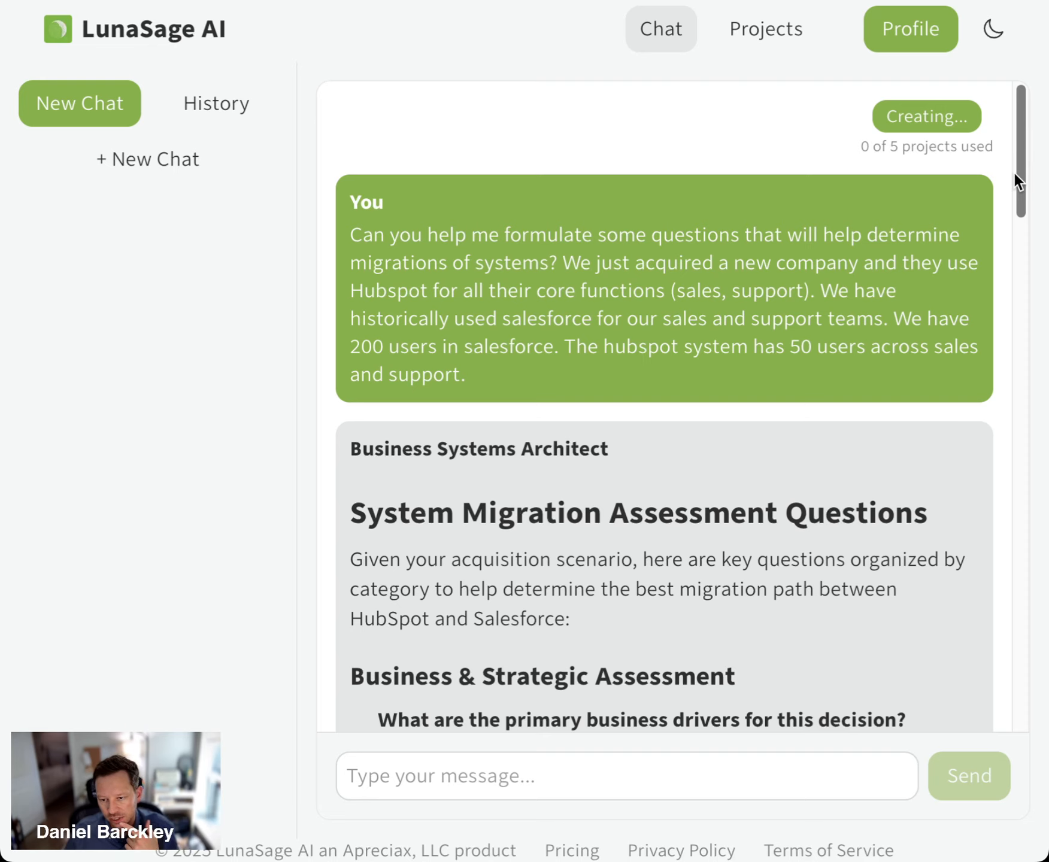
scroll(961, 253, "down", 8)
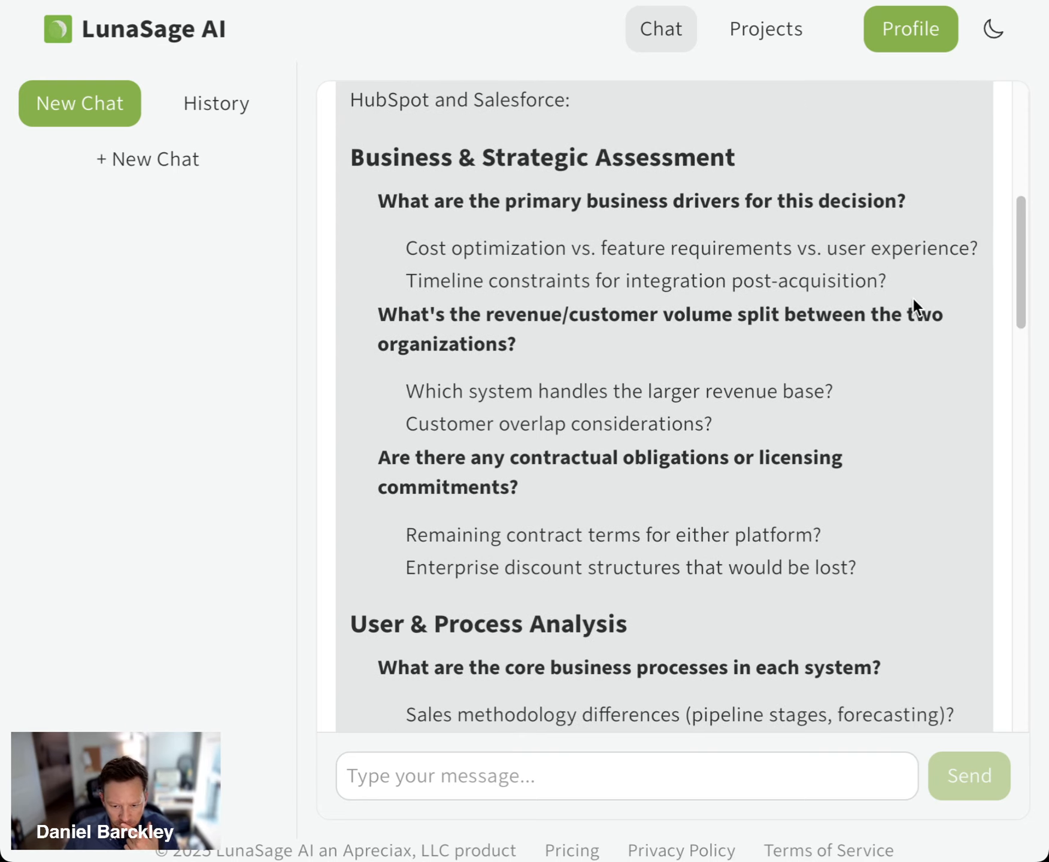
scroll(913, 298, "down", 1)
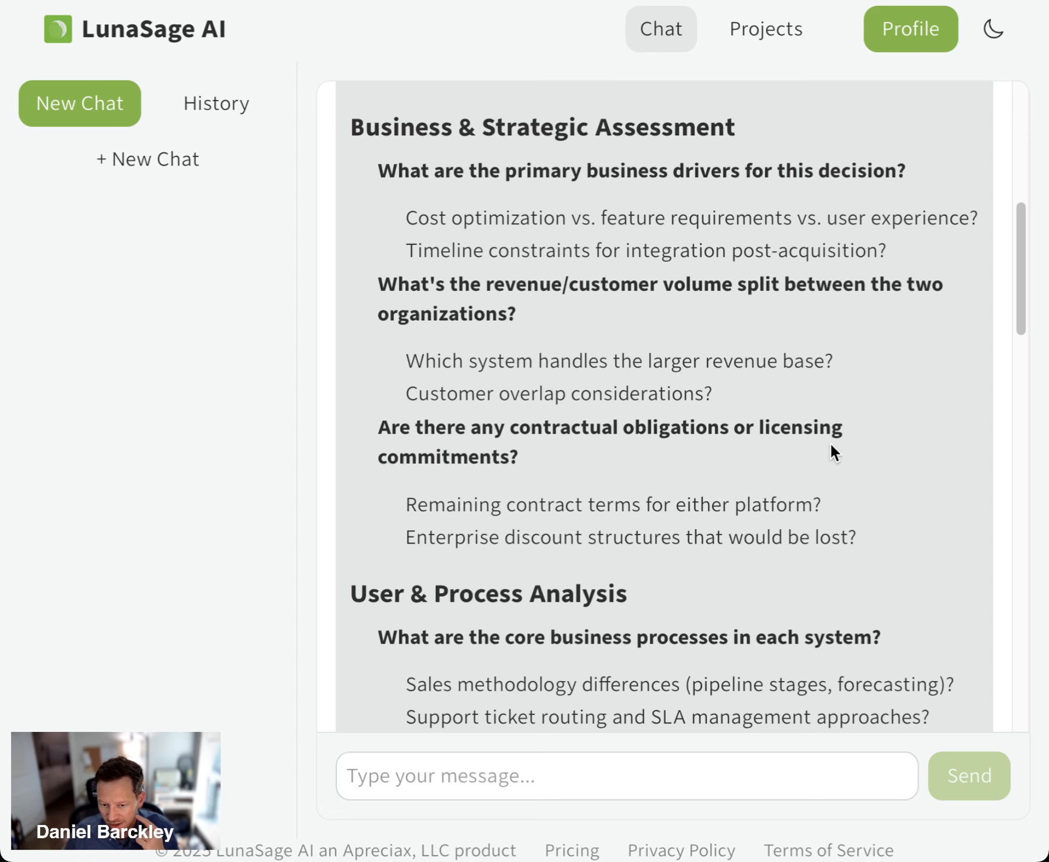
scroll(831, 446, "down", 2)
scroll(829, 450, "down", 6)
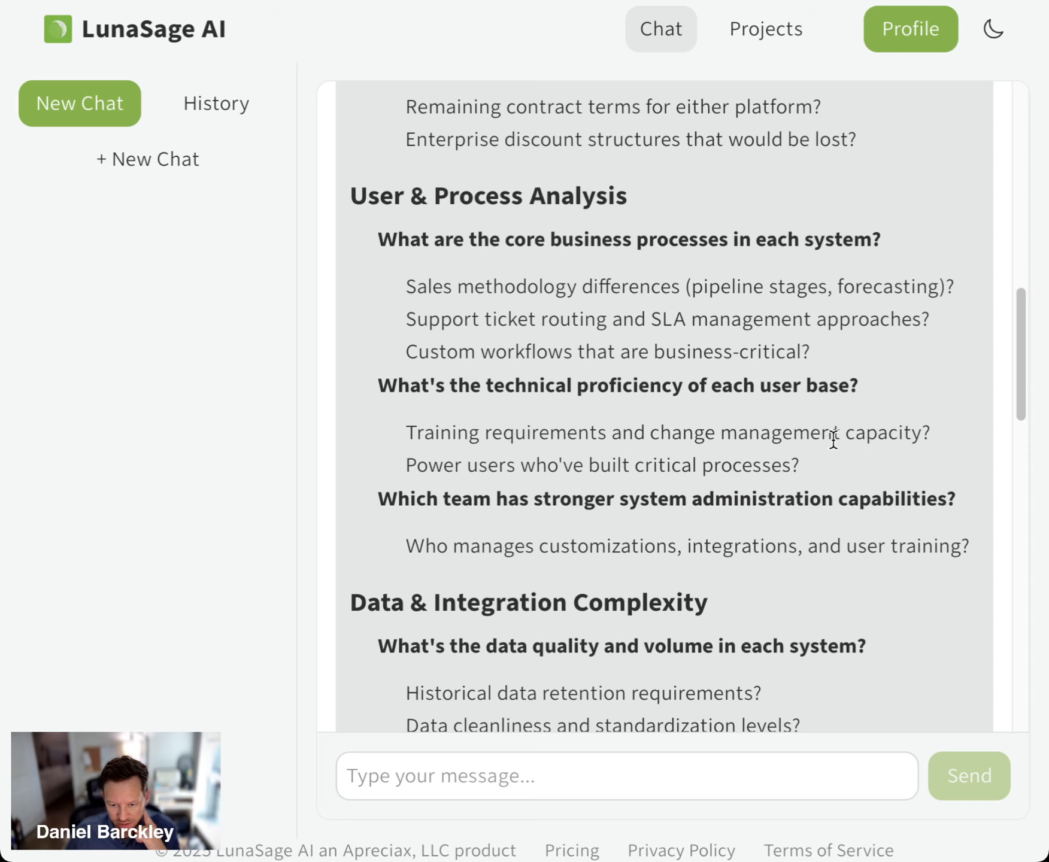
scroll(833, 440, "down", 5)
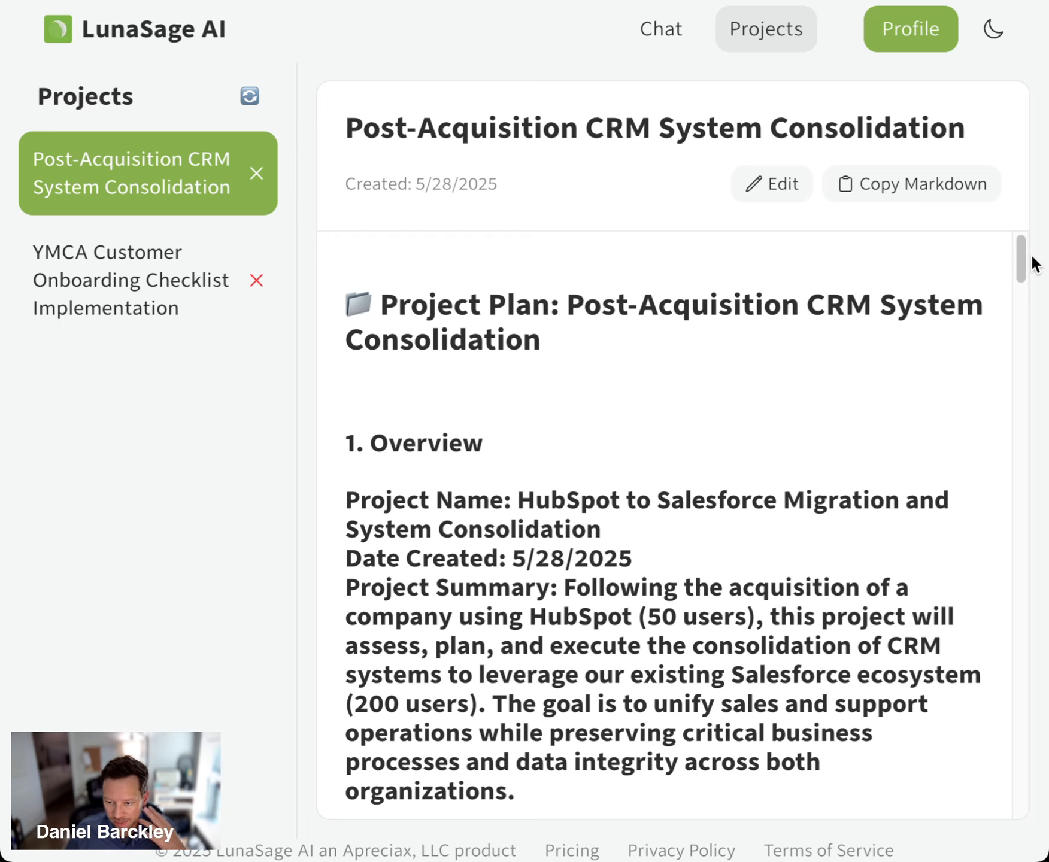
Read through the Post-Acquisition CRM System Consolidation project plan, from the Overview to the Success Metrics
left_click_drag(1022, 253, 1019, 266)
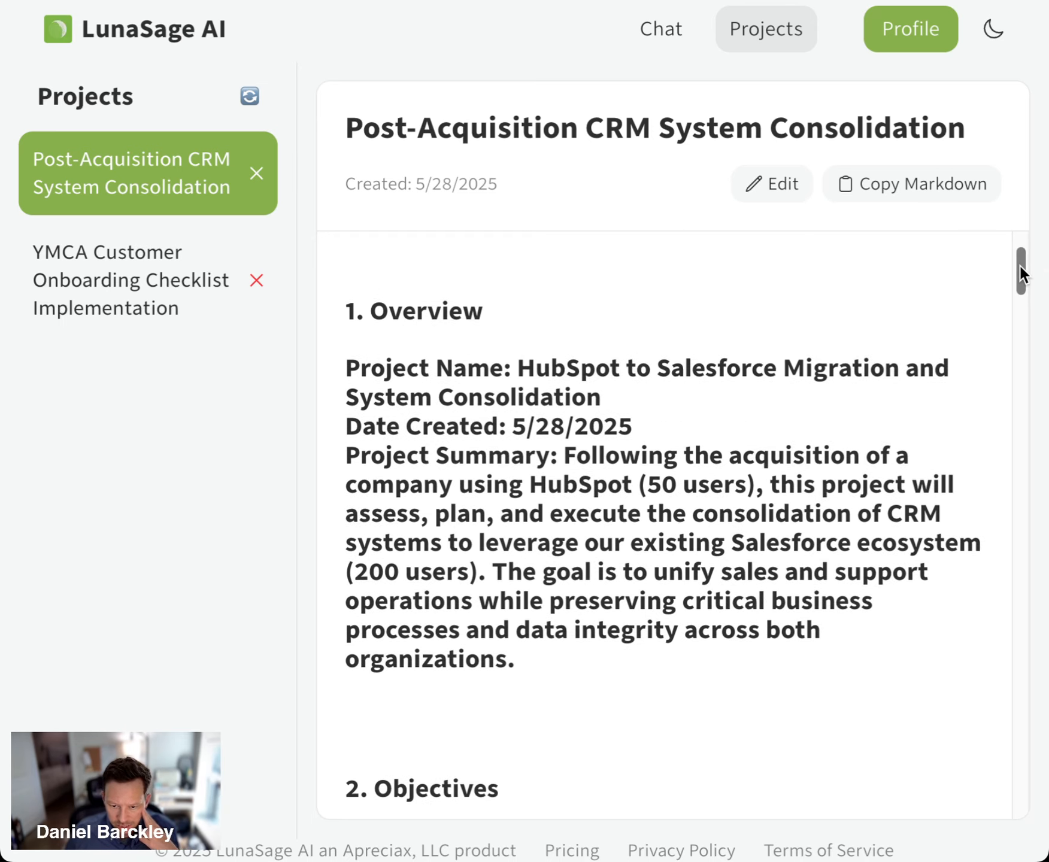
left_click_drag(517, 365, 742, 363)
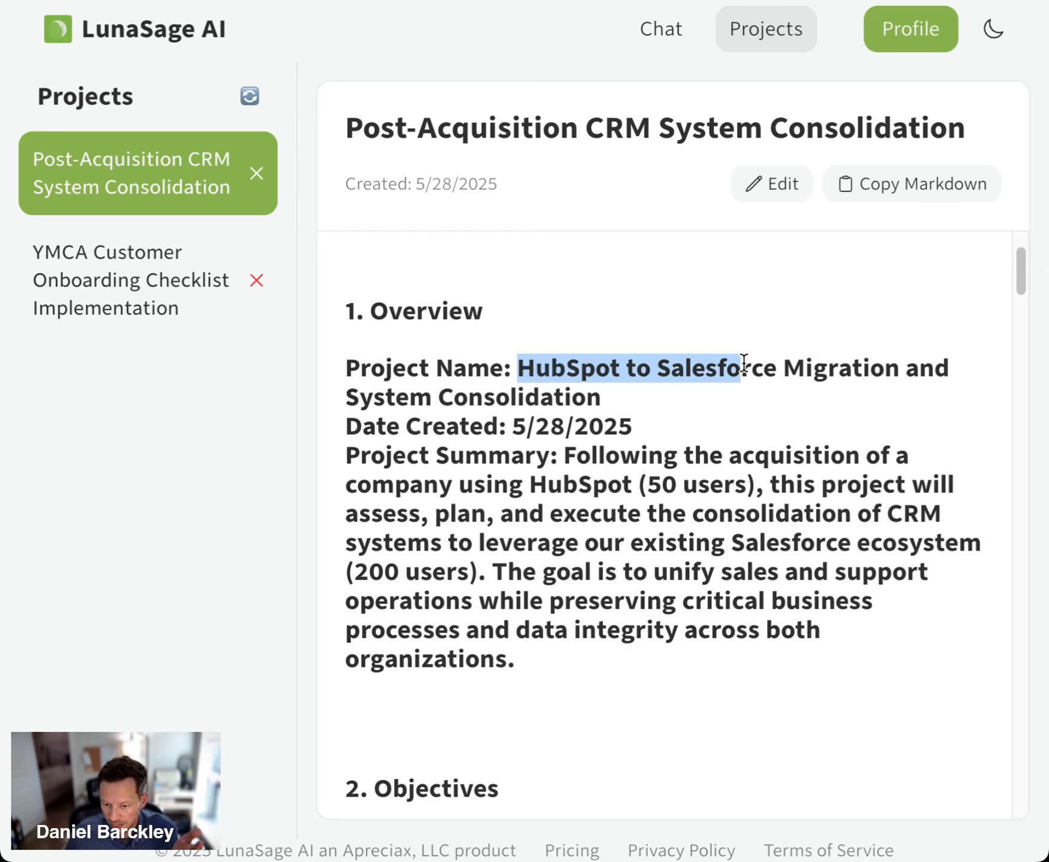
left_click(745, 362)
scroll(745, 363, "down", 10)
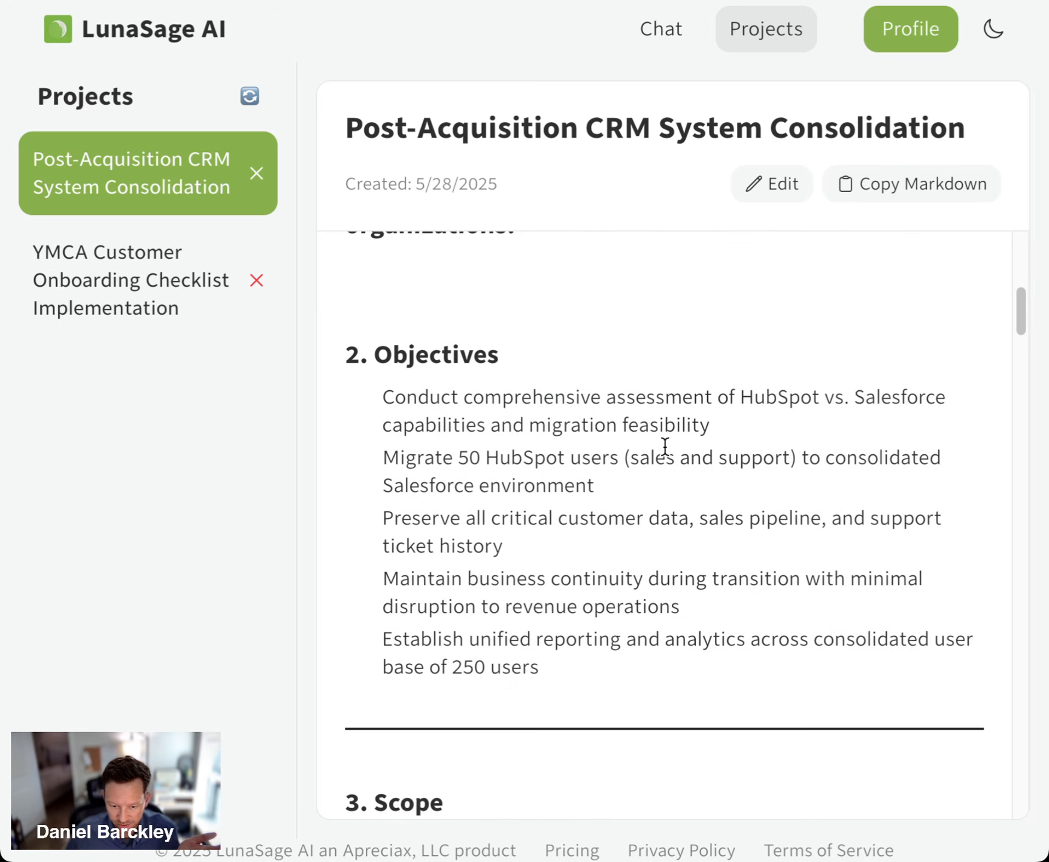
scroll(483, 469, "down", 6)
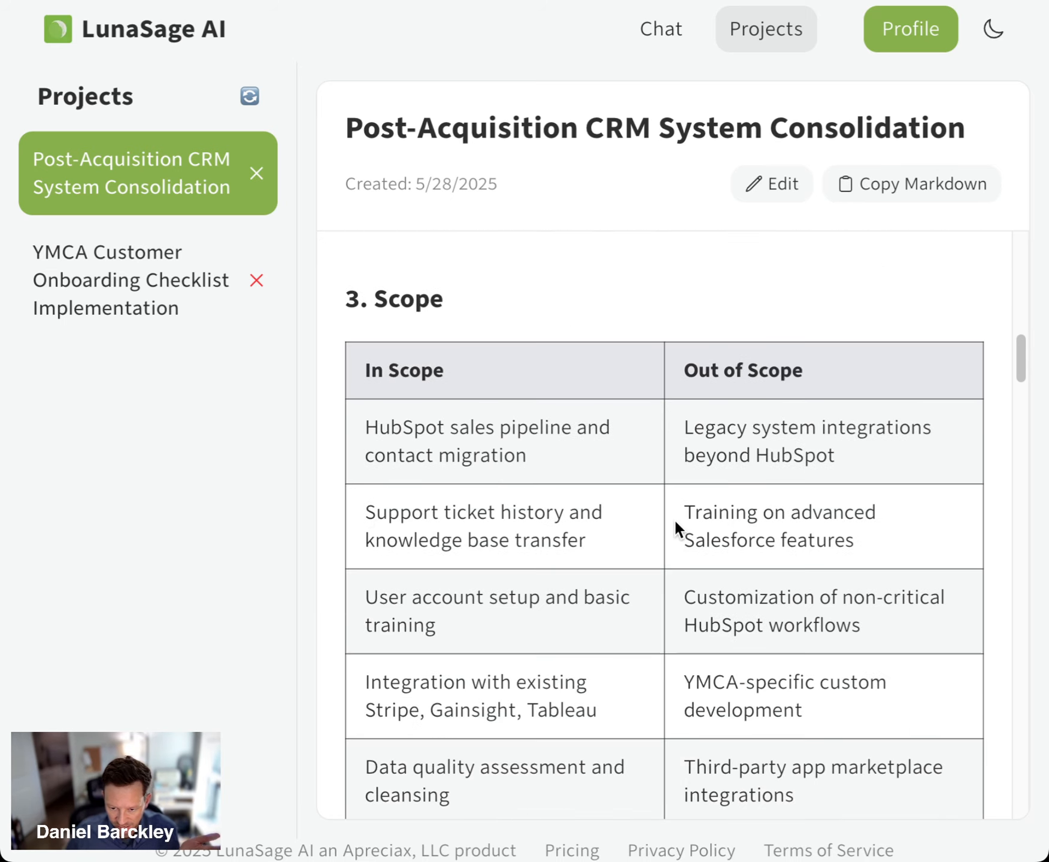
scroll(676, 528, "down", 1)
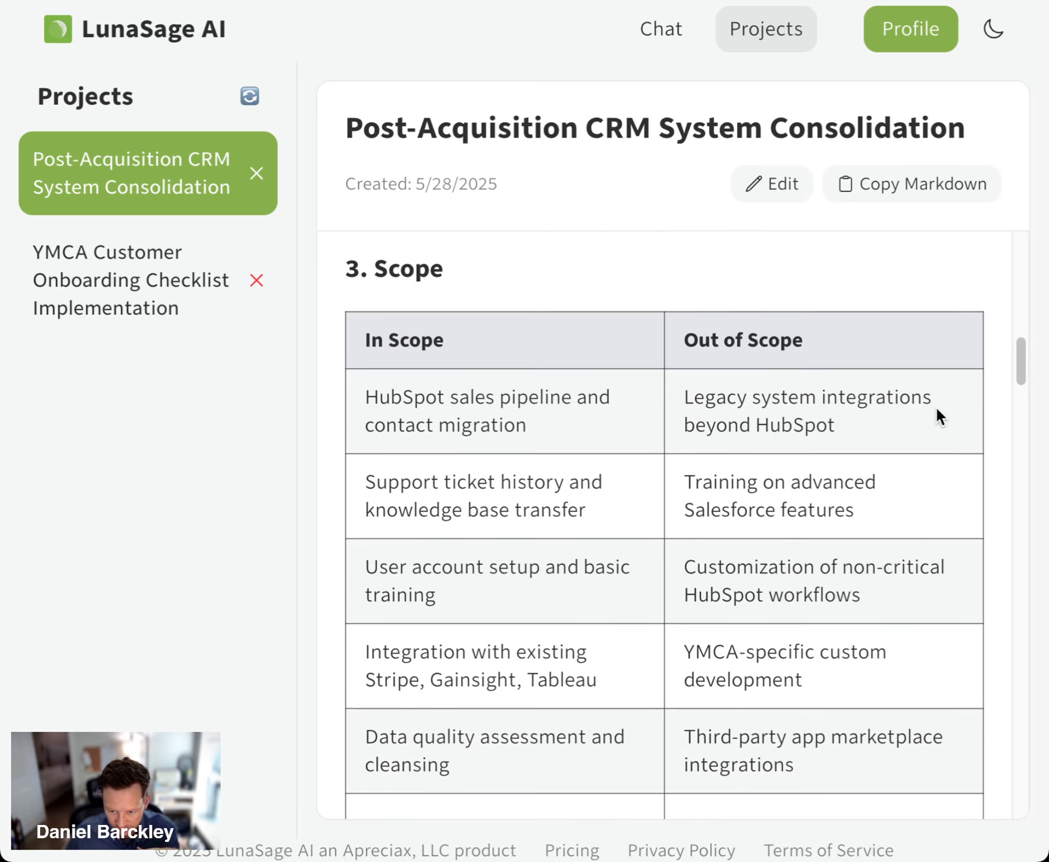
scroll(900, 414, "down", 11)
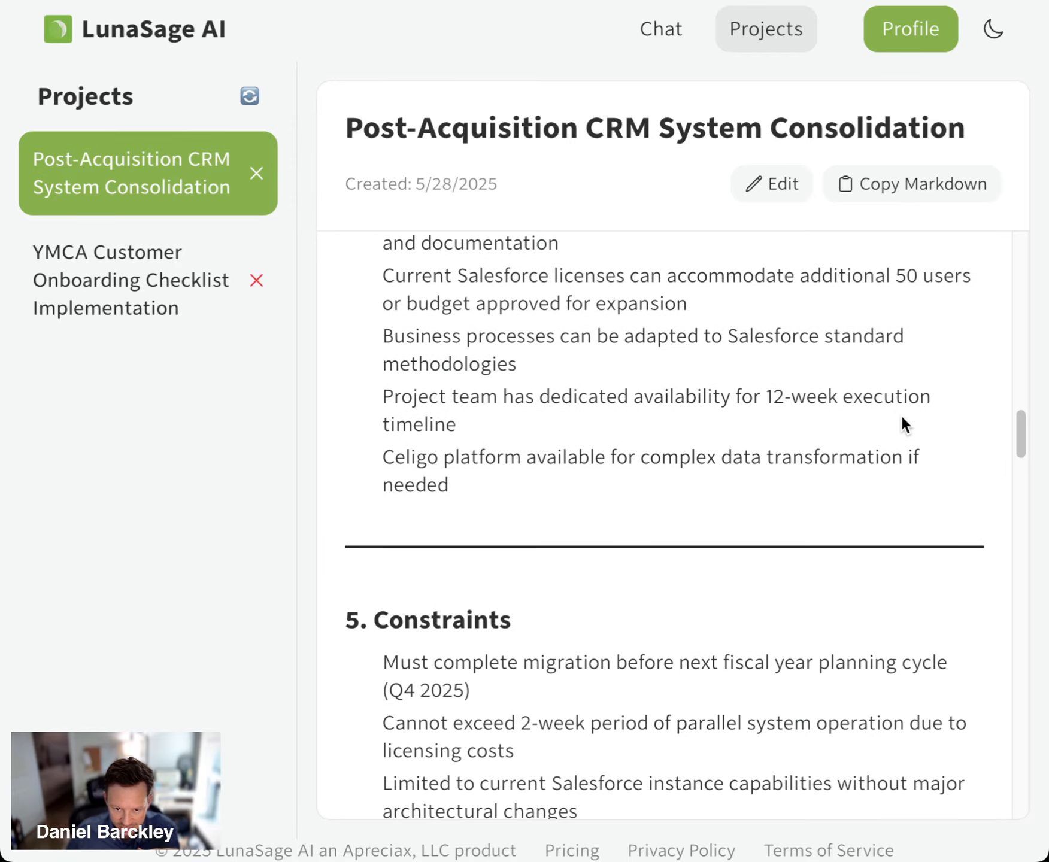
scroll(900, 414, "up", 2)
scroll(582, 282, "down", 7)
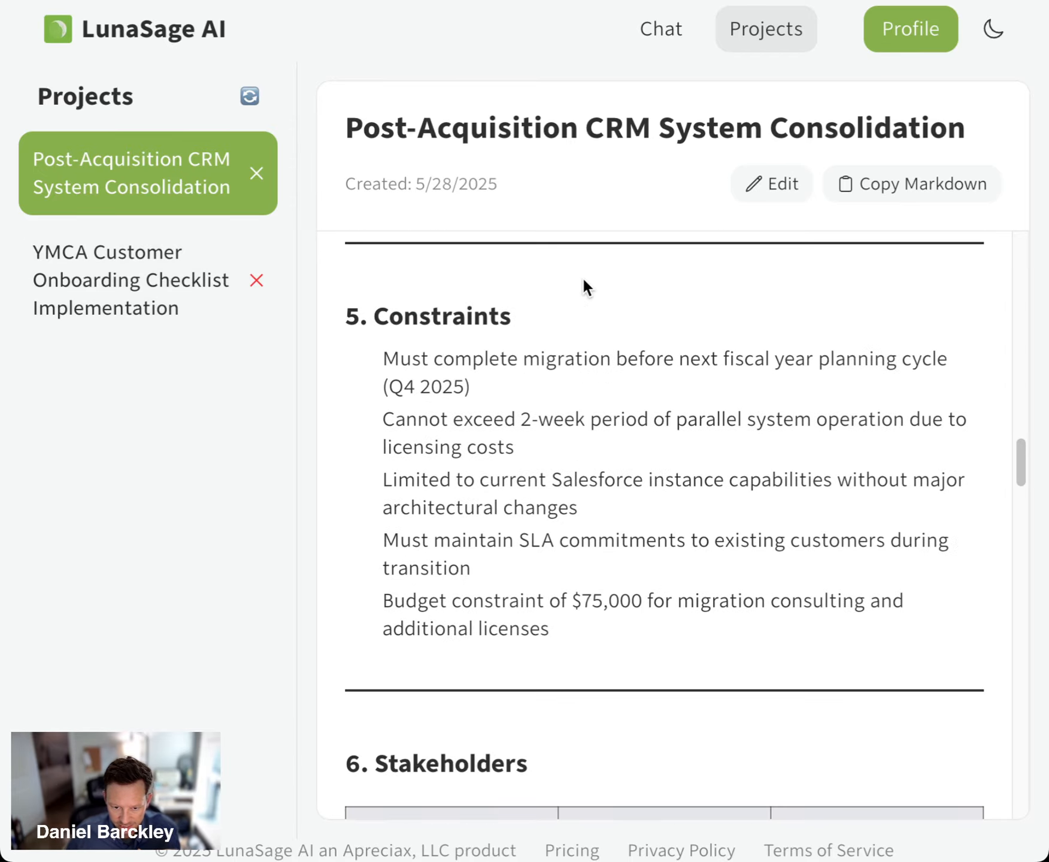
scroll(584, 283, "down", 18)
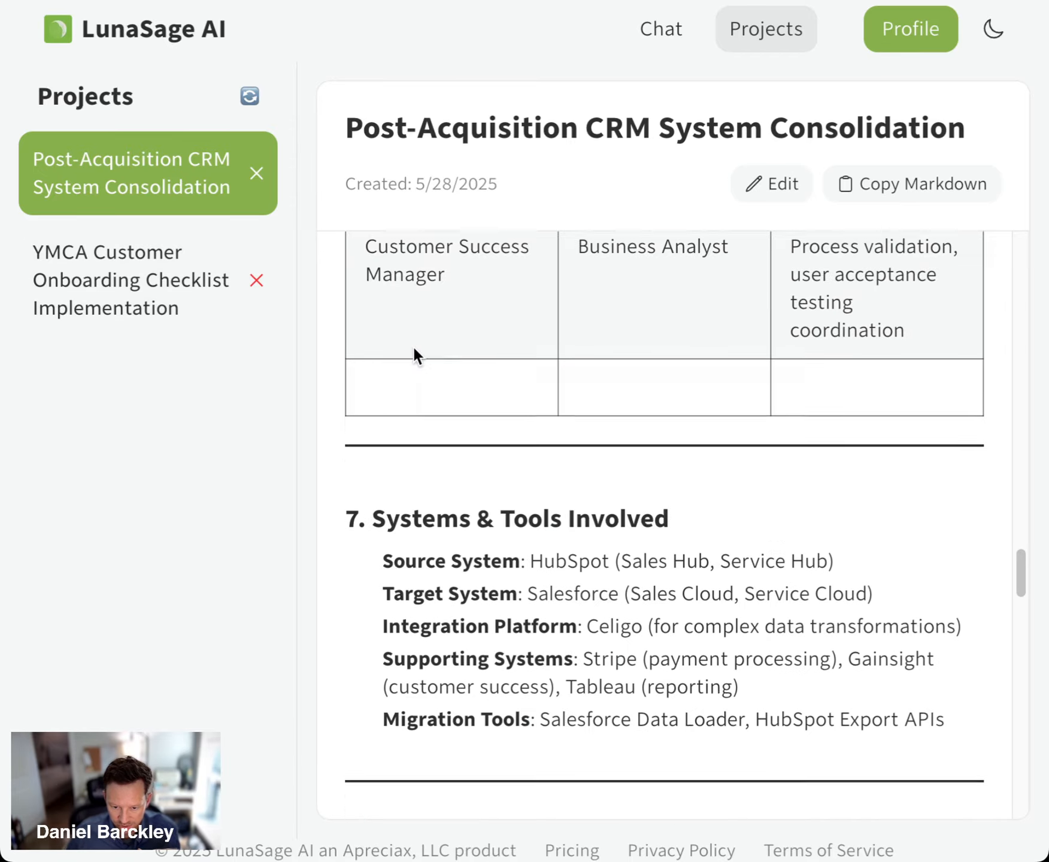
scroll(414, 349, "down", 10)
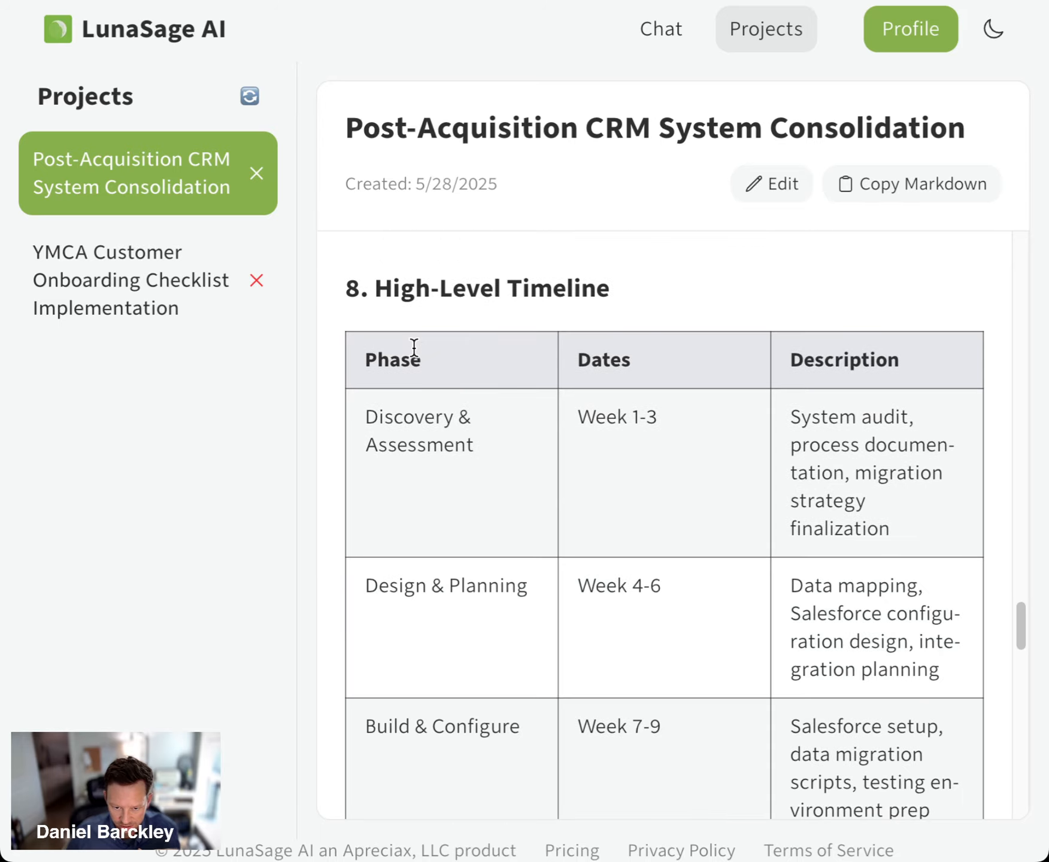
scroll(414, 350, "down", 20)
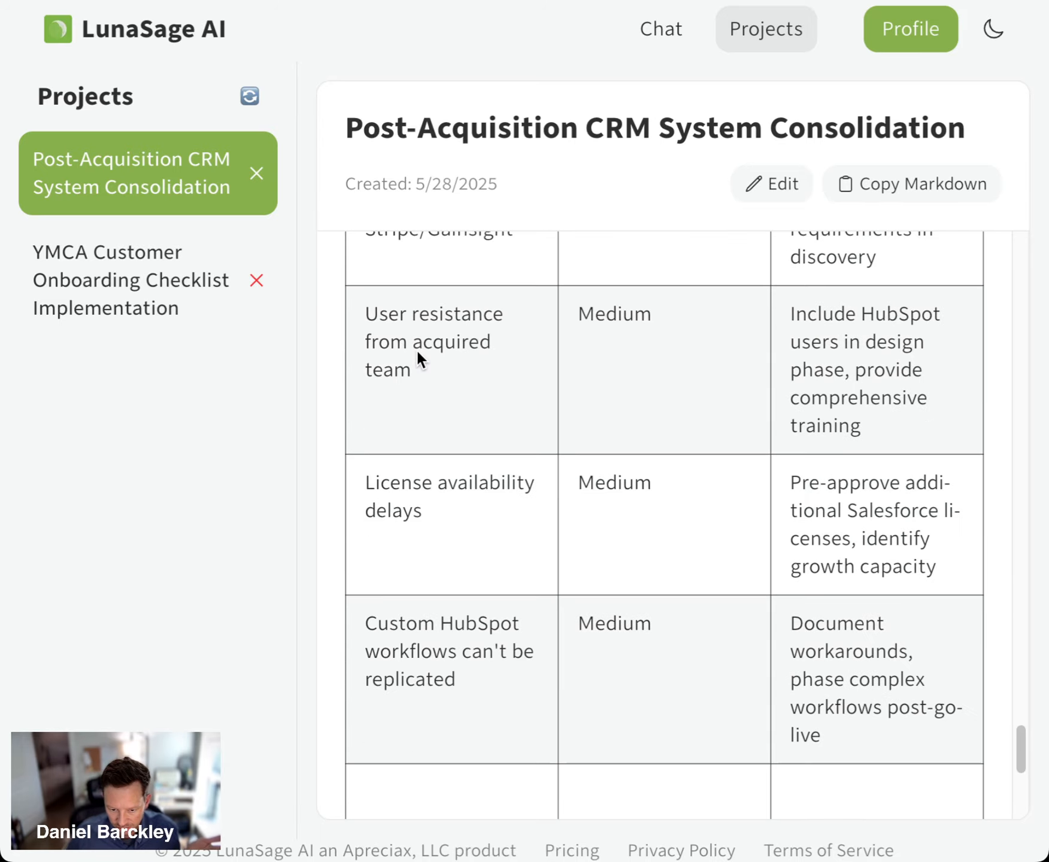
scroll(417, 350, "down", 8)
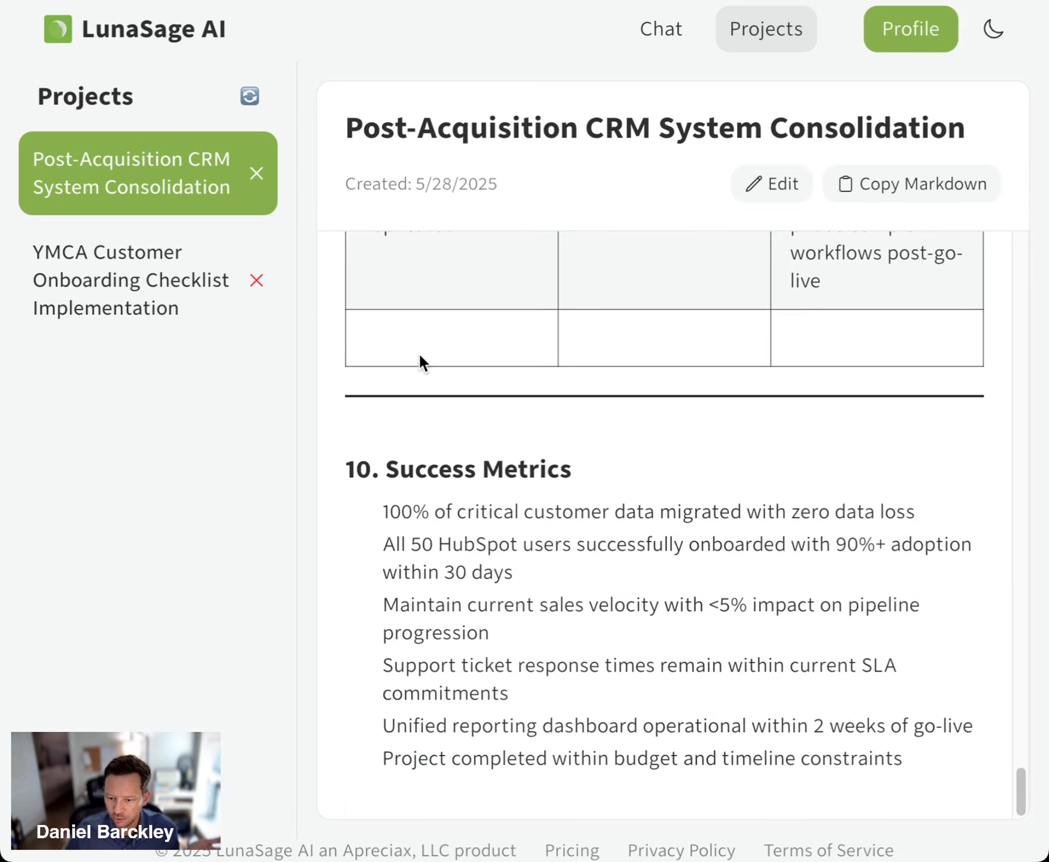
Copy the project plan's Markdown and paste it with its formatting into the blank Google Docs document
left_click(912, 188)
left_click(407, 0)
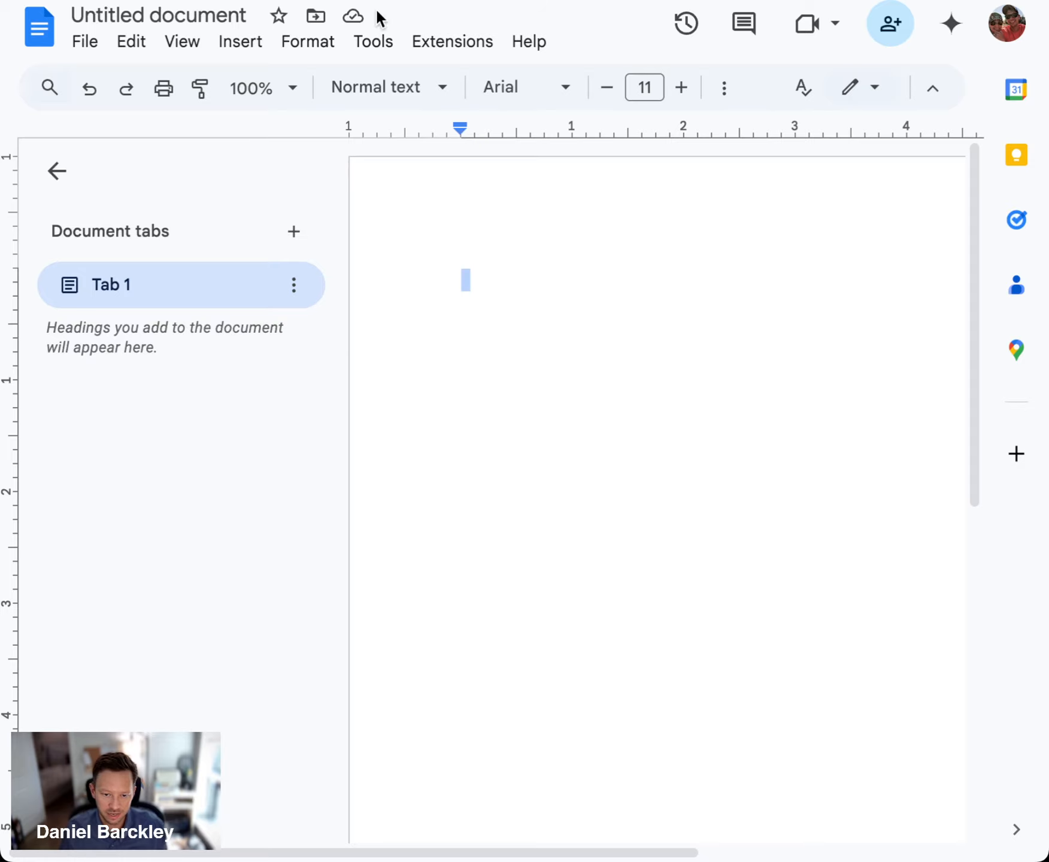
right_click(482, 267)
left_click(638, 447)
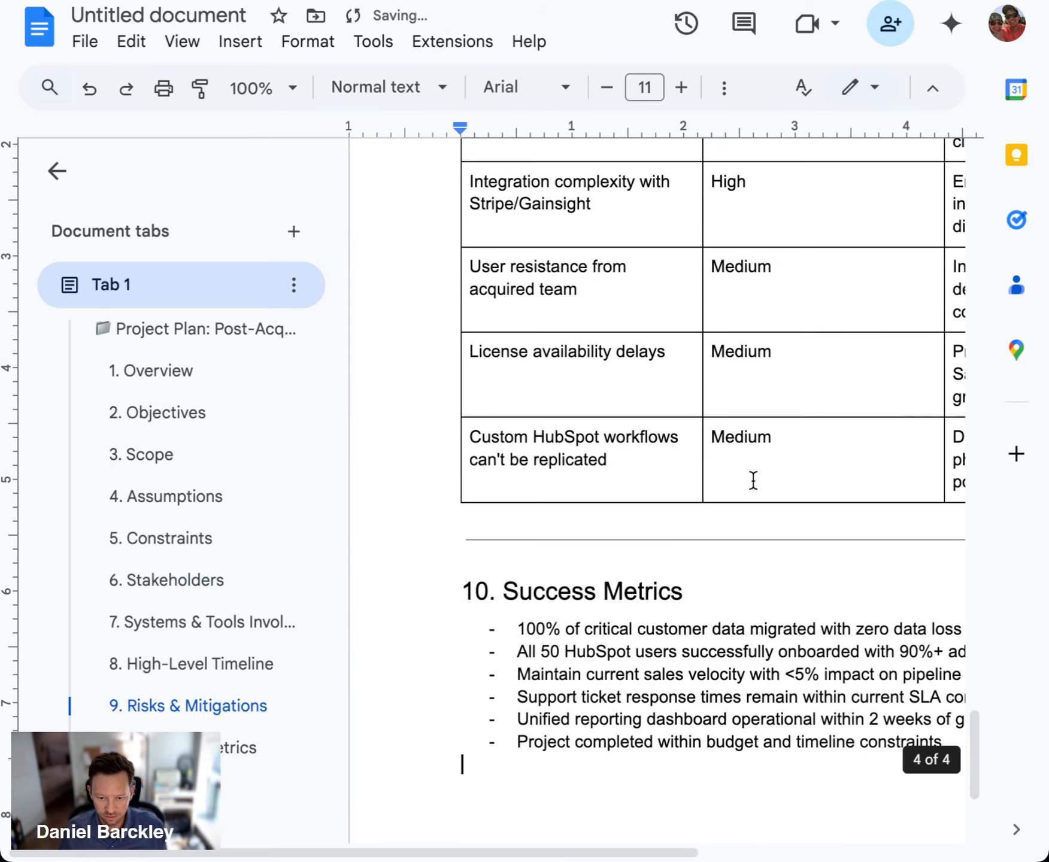
Collapse the document outline sidebar and check the beginning of the pasted project plan
scroll(356, 259, "up", 15)
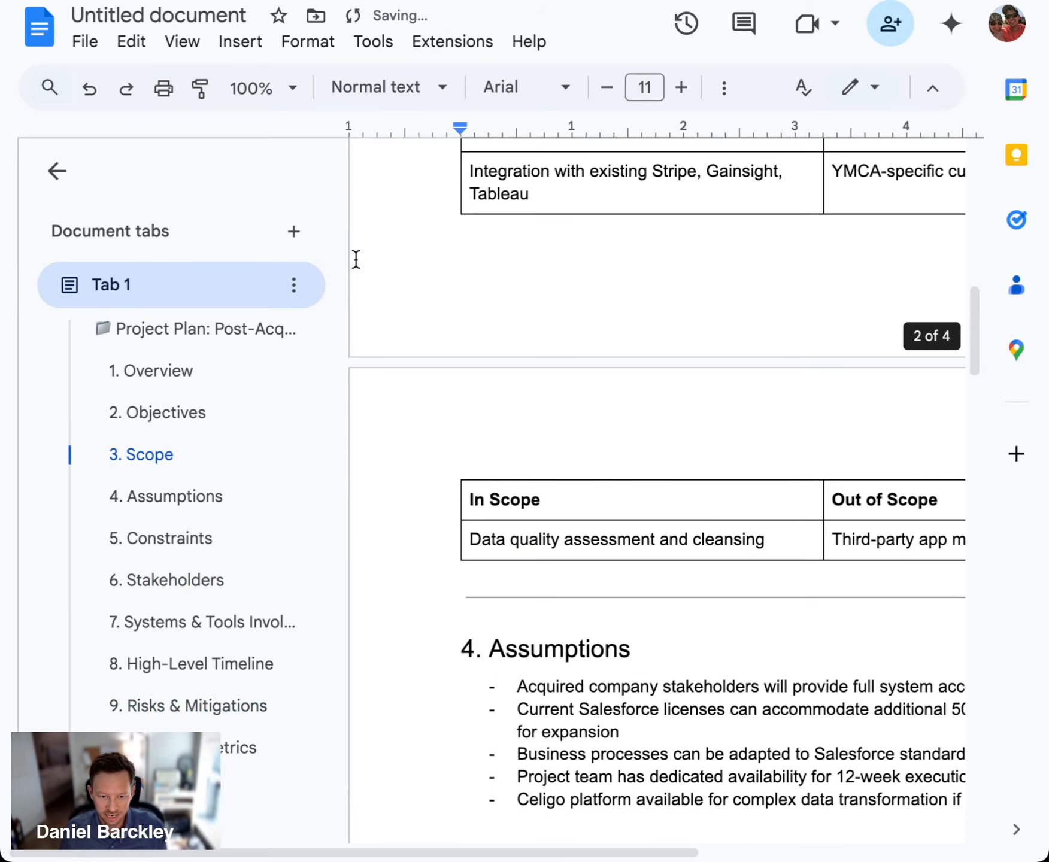
left_click(56, 171)
scroll(595, 381, "up", 5)
scroll(596, 384, "down", 2)
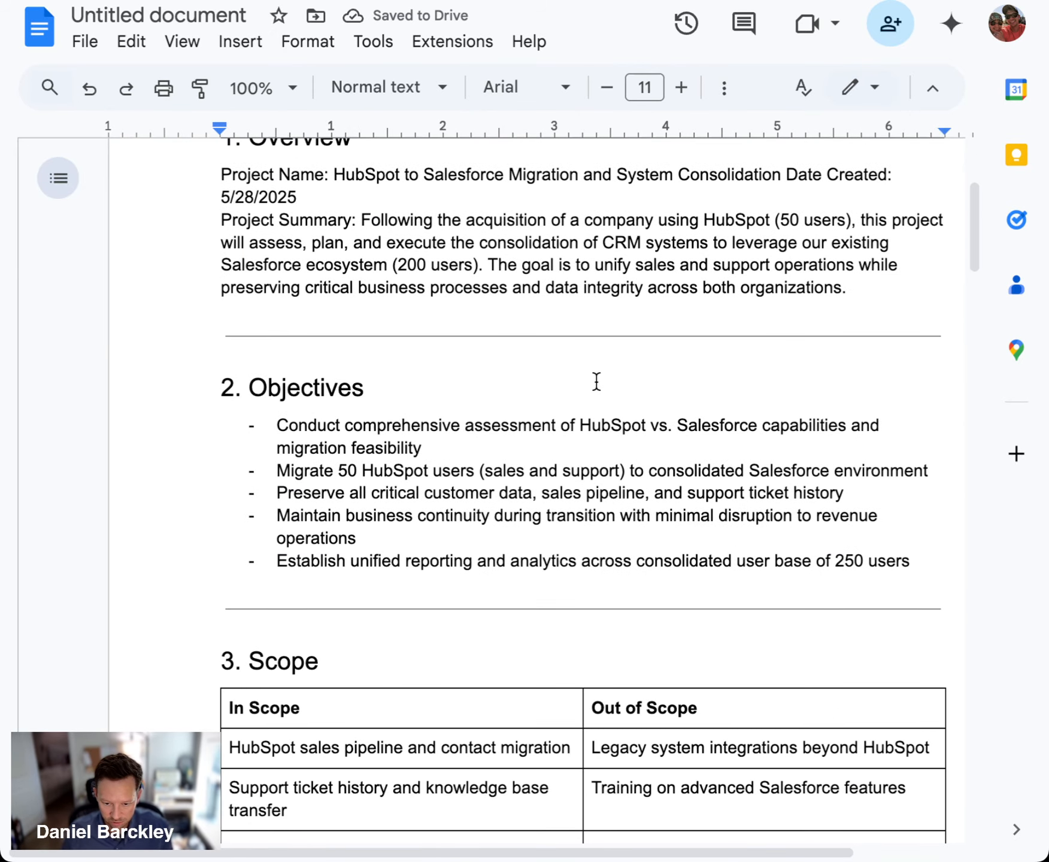
Switch back to the LunaSage AI project, copy the project plan's Markdown, and open an empty chat
left_click(346, 1)
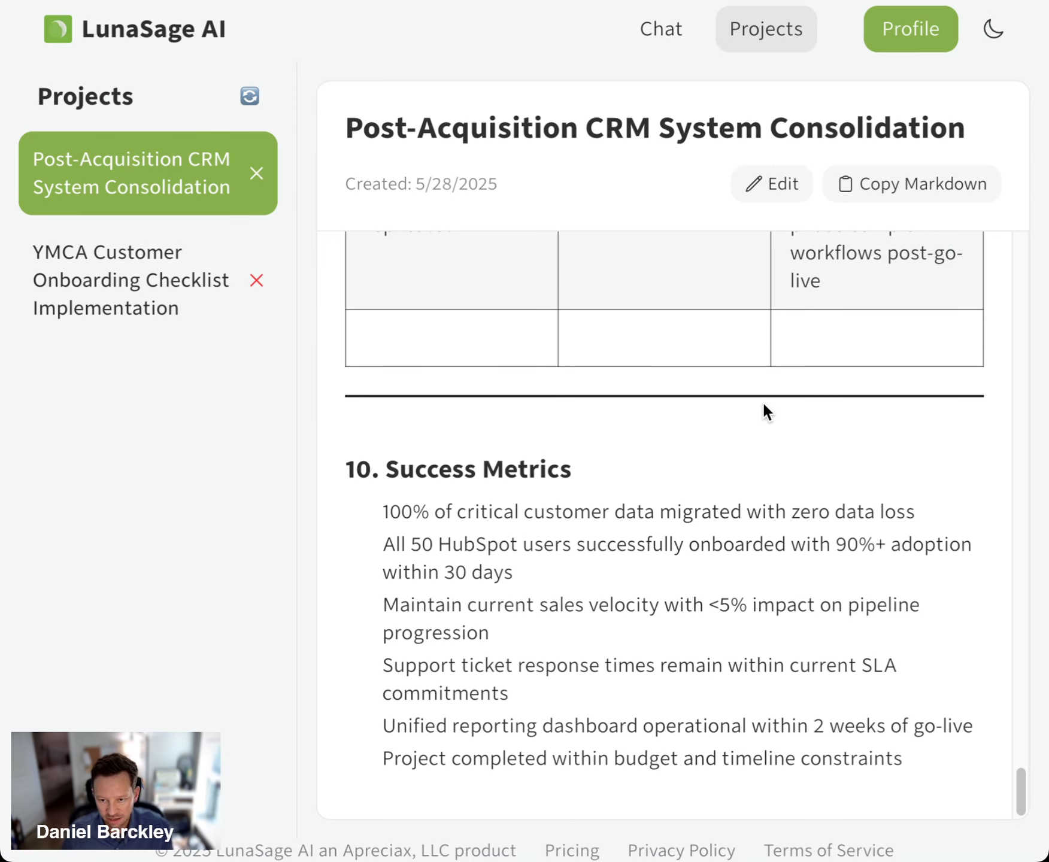
left_click(923, 181)
left_click(668, 32)
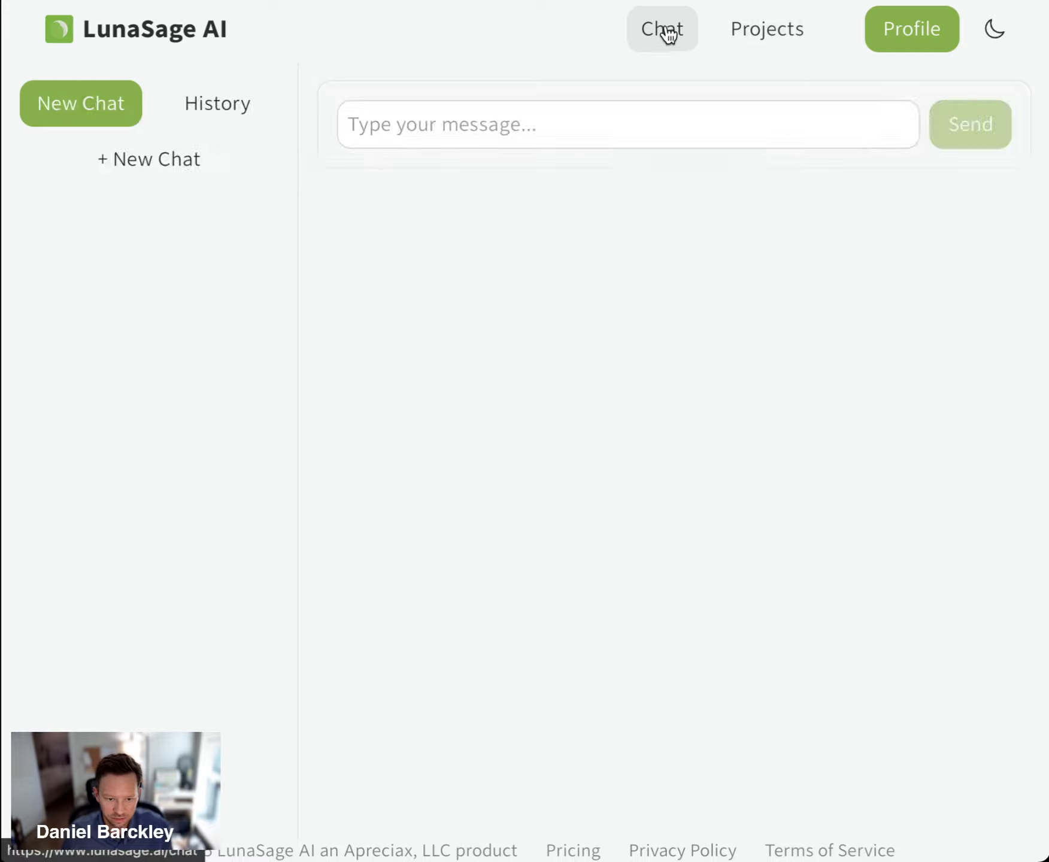
left_click(575, 127)
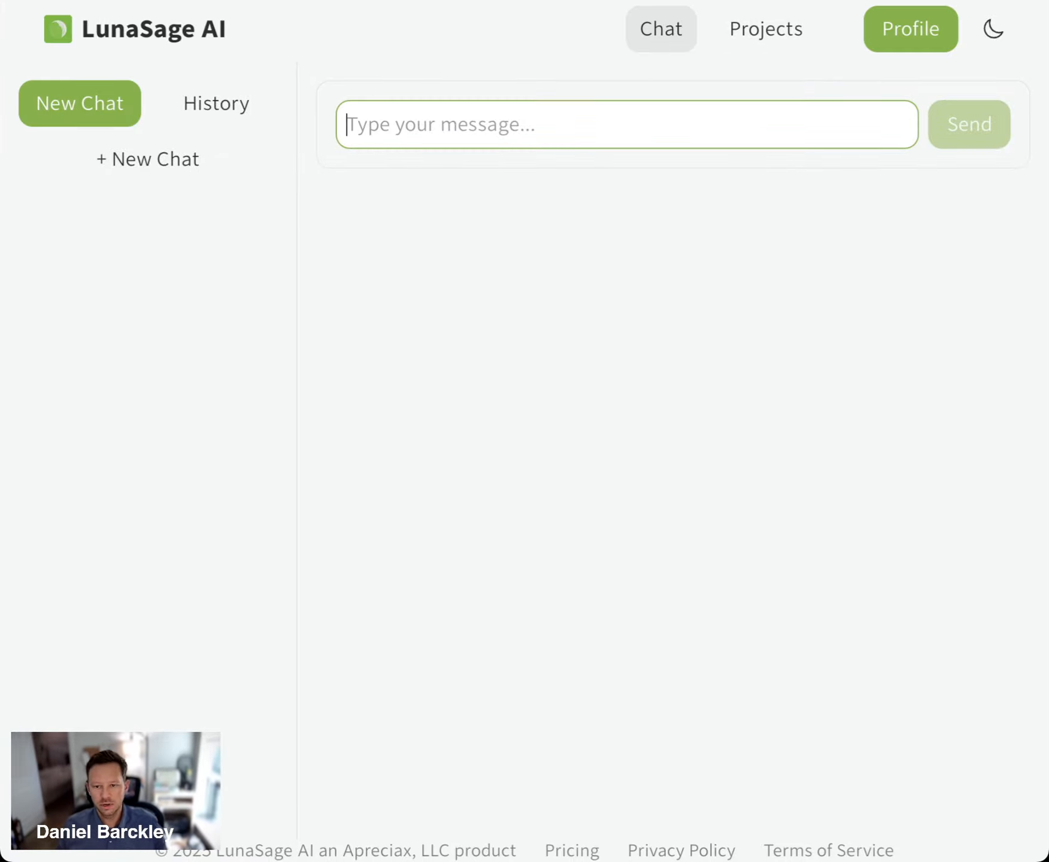
Open the profile settings and look over the company's selected tools in the Systems list
left_click(921, 42)
left_click(906, 77)
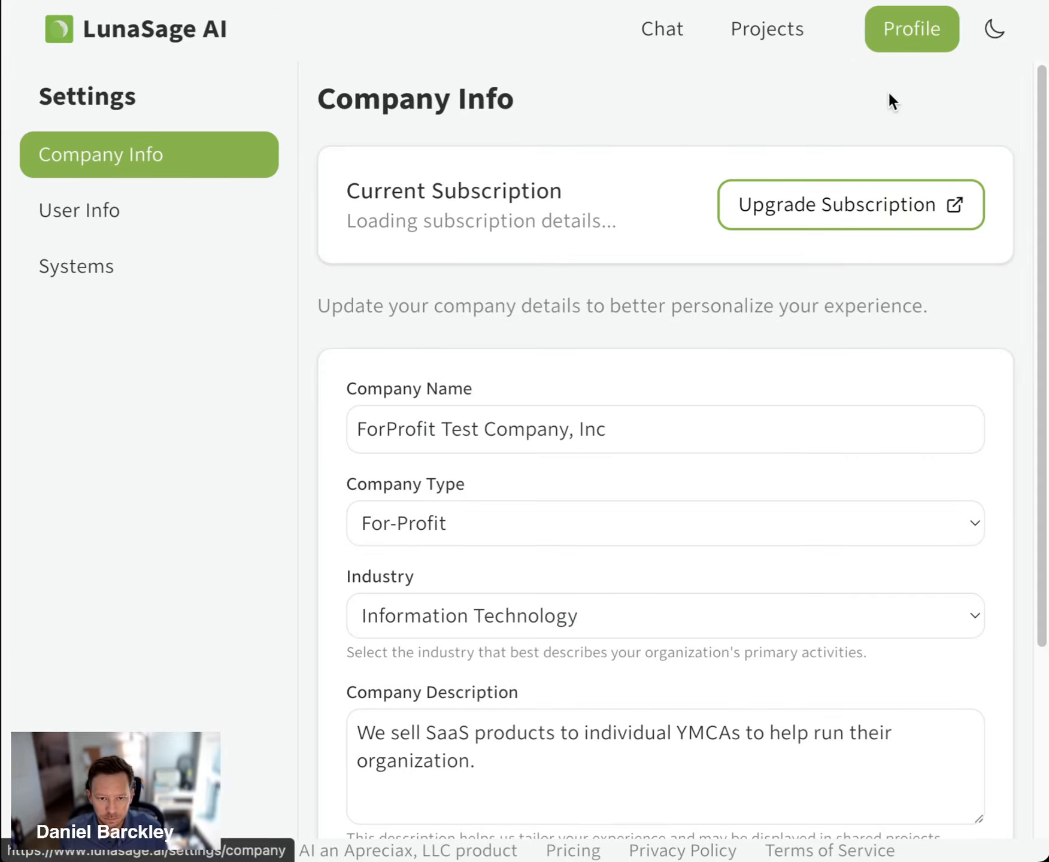
left_click(99, 264)
scroll(597, 288, "down", 15)
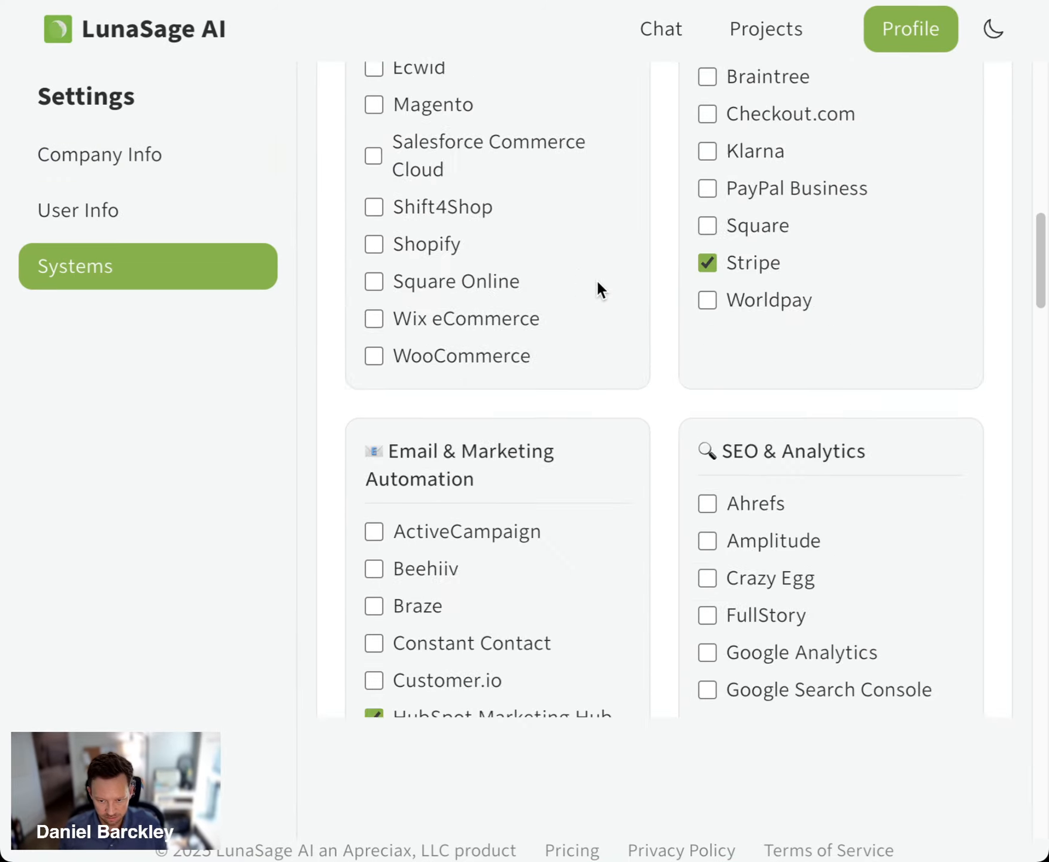
scroll(676, 396, "up", 8)
scroll(701, 450, "up", 7)
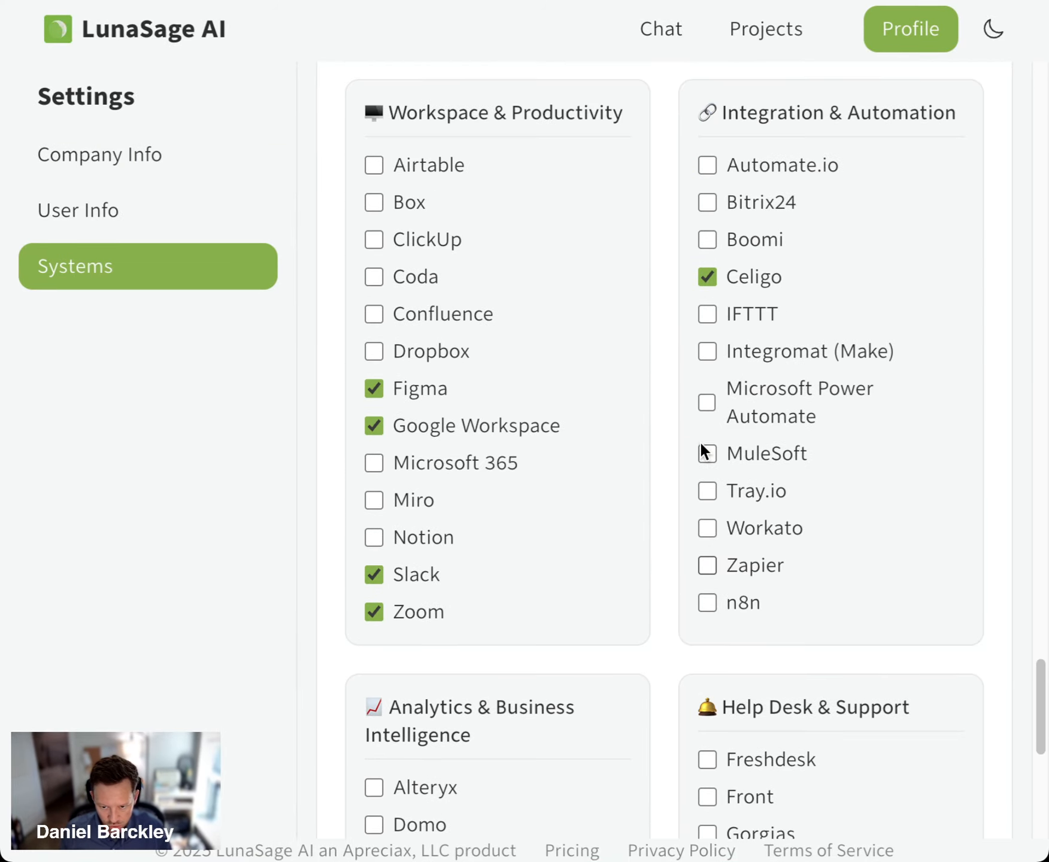
scroll(701, 450, "up", 16)
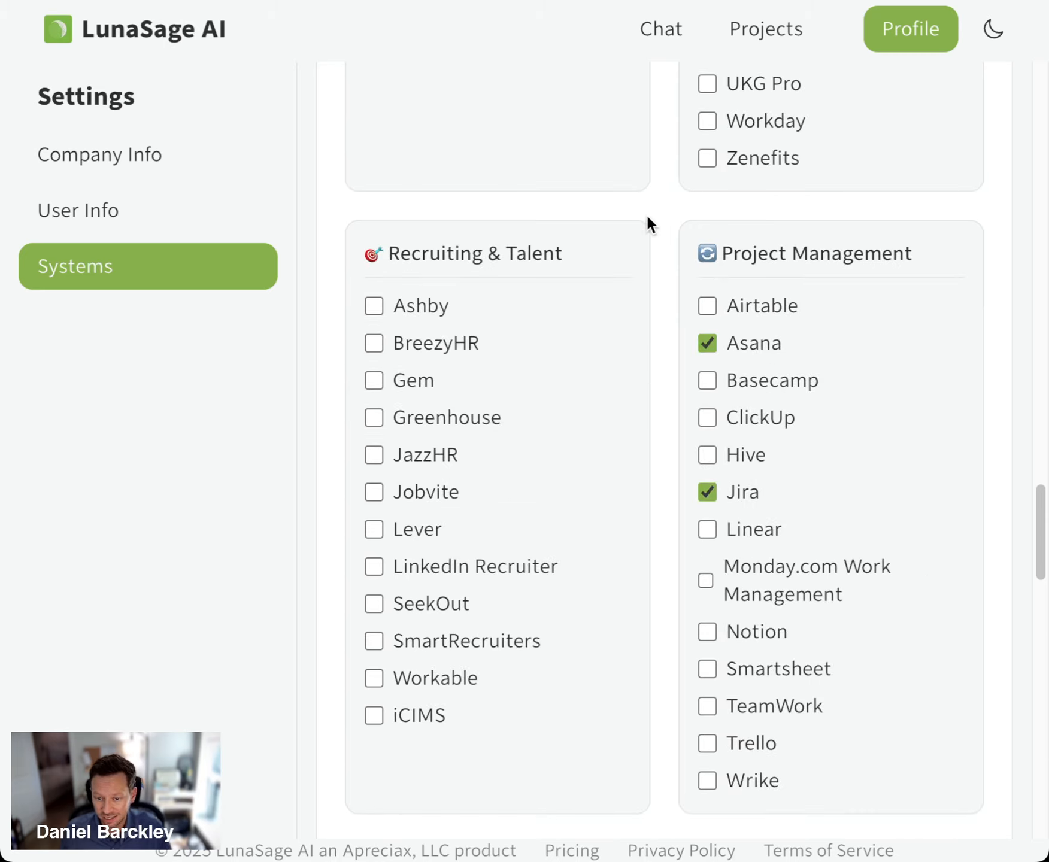
Return to the empty chat and begin the message with "Can you create a well formatted csv"
left_click(659, 29)
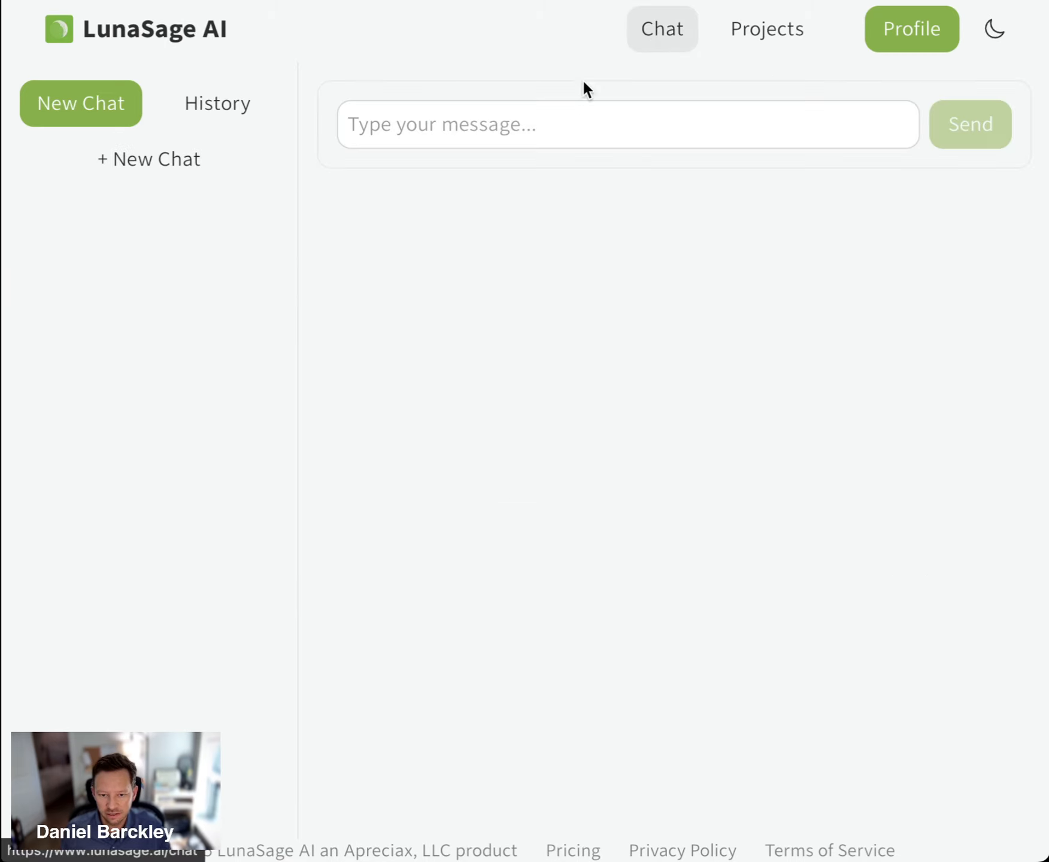
left_click(564, 123)
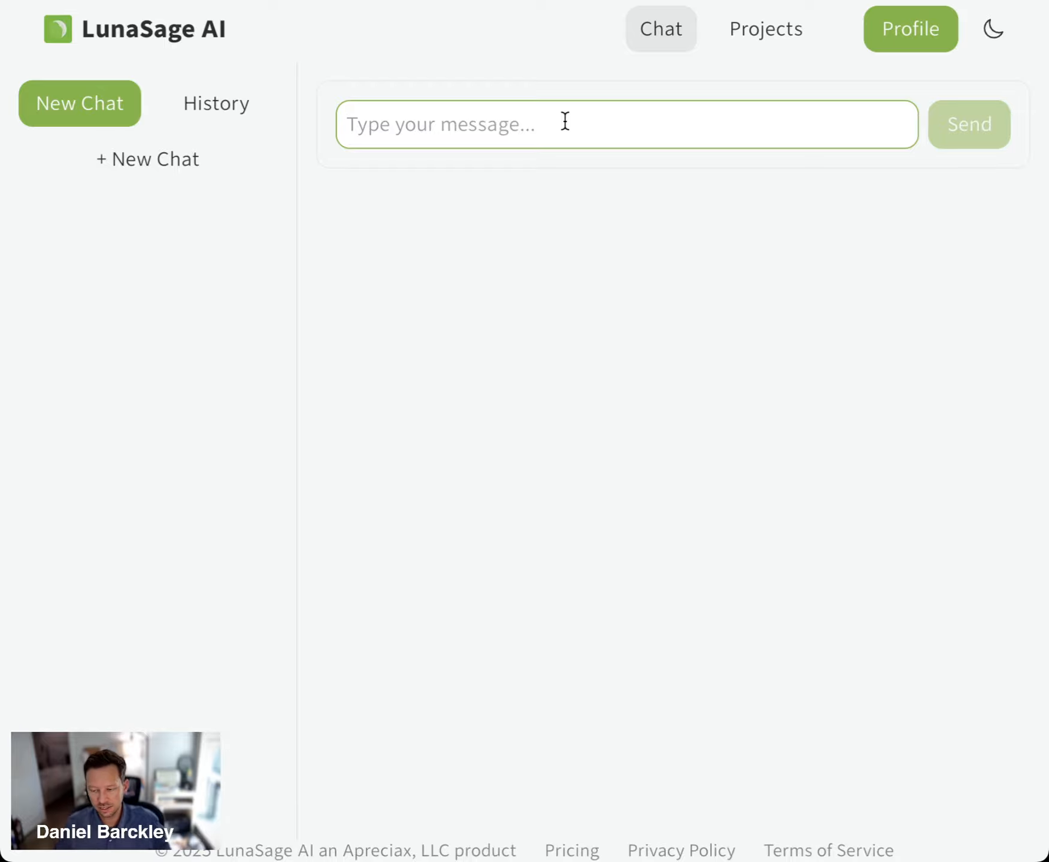
type("Can you crea")
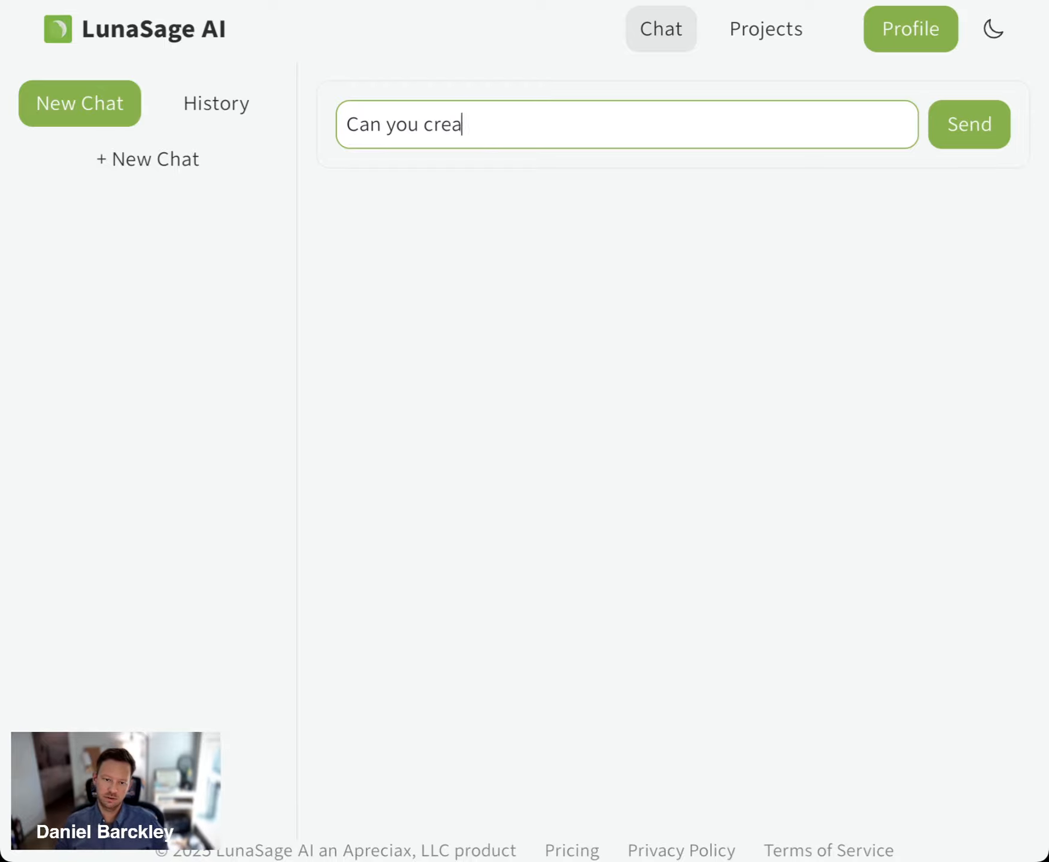
type("te a csv")
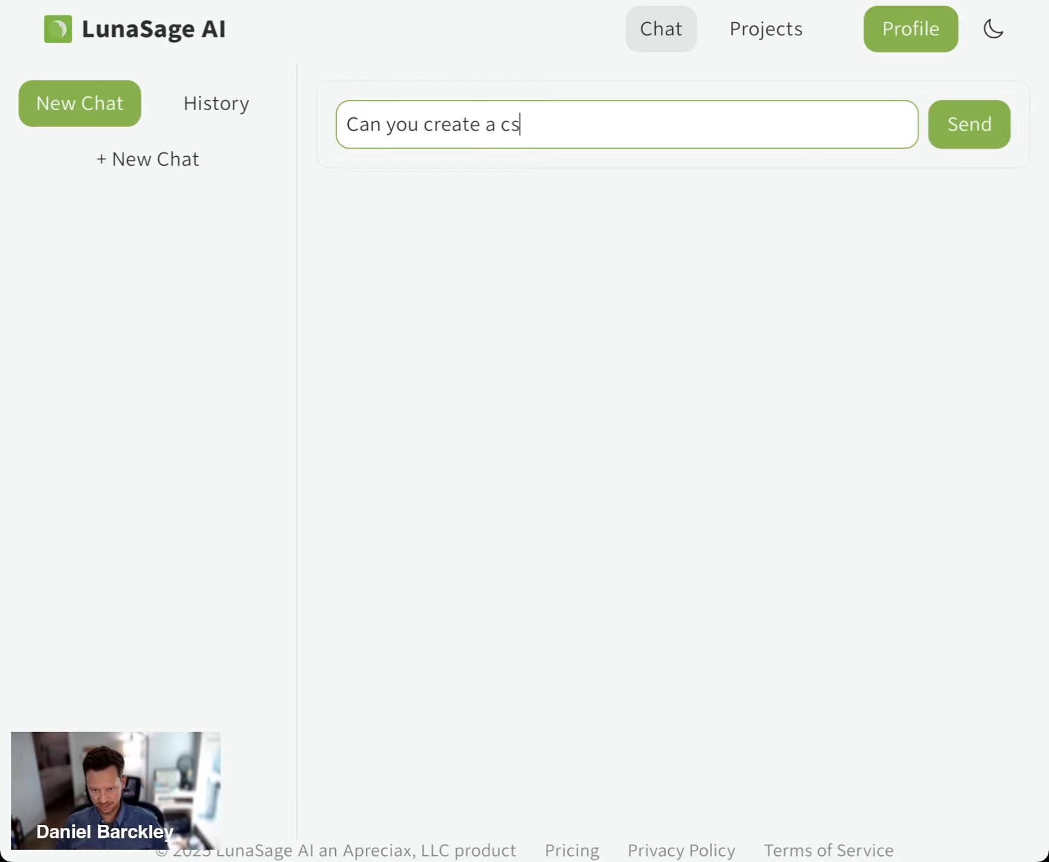
key("BackSpace")
key("BackSpace")
key("BackSpace")
type("well form")
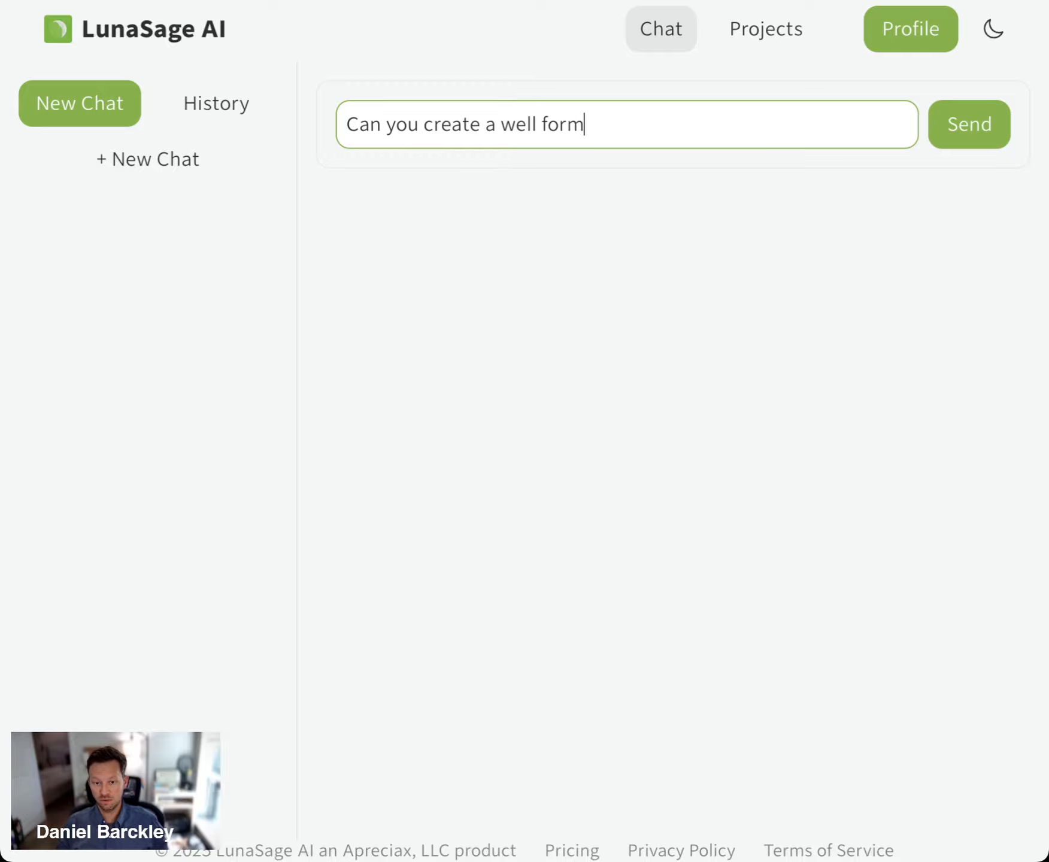
type("atted csv")
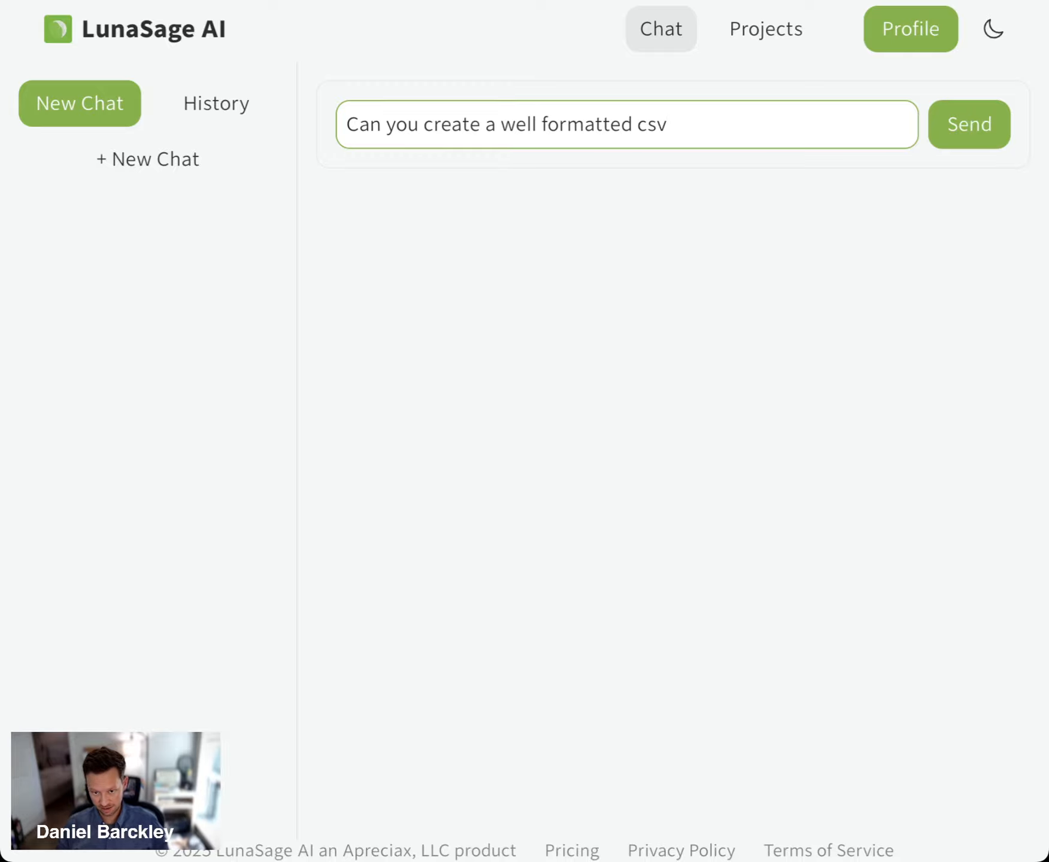
type(" that")
key("BackSpace")
key("BackSpace")
key("BackSpace")
key("BackSpace")
key("BackSpace")
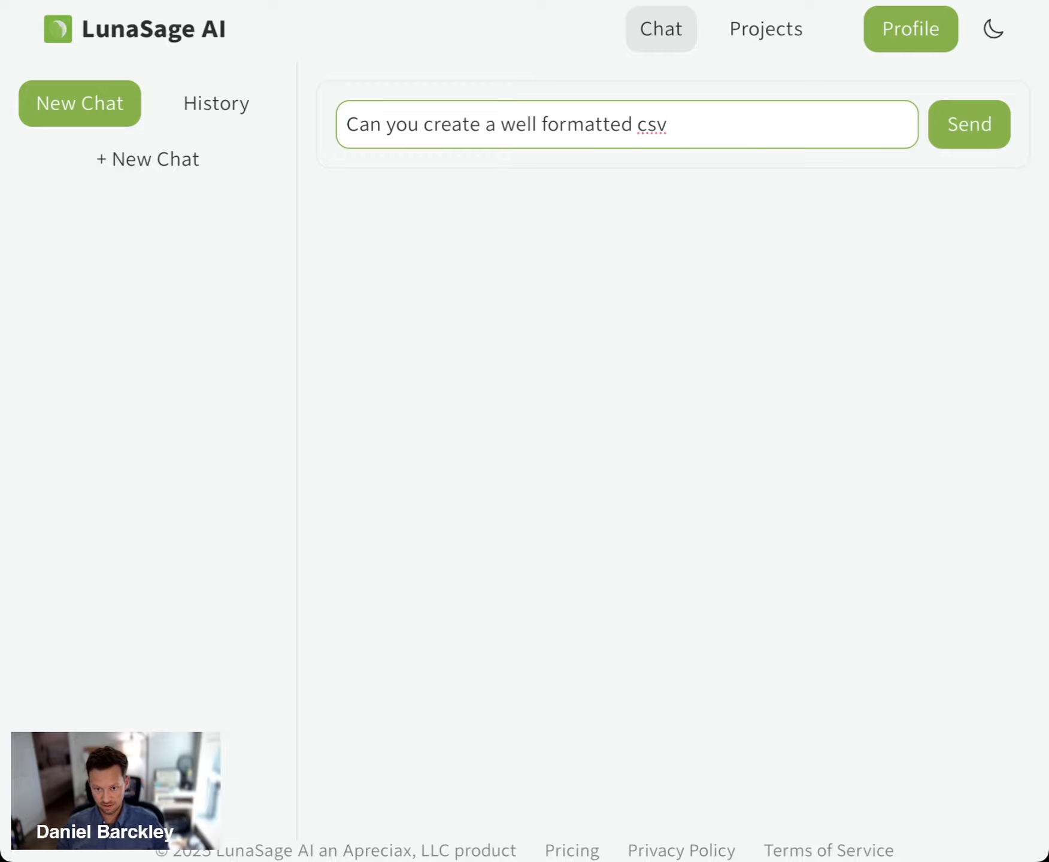
Continue the chat message with "for tasks that i can import into Jira based on the below project plan:"
type("for tasks taht")
key("BackSpace")
key("BackSpace")
key("BackSpace")
key("BackSpace")
key("BackSpace")
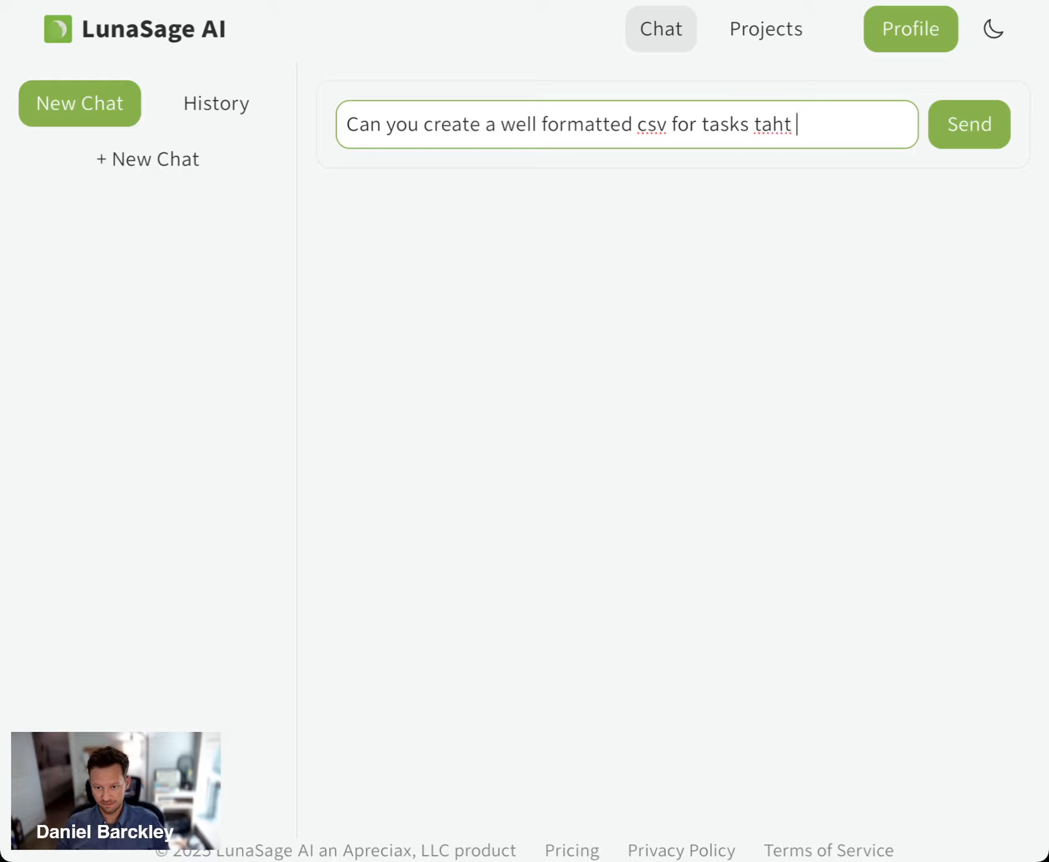
type("that i can import")
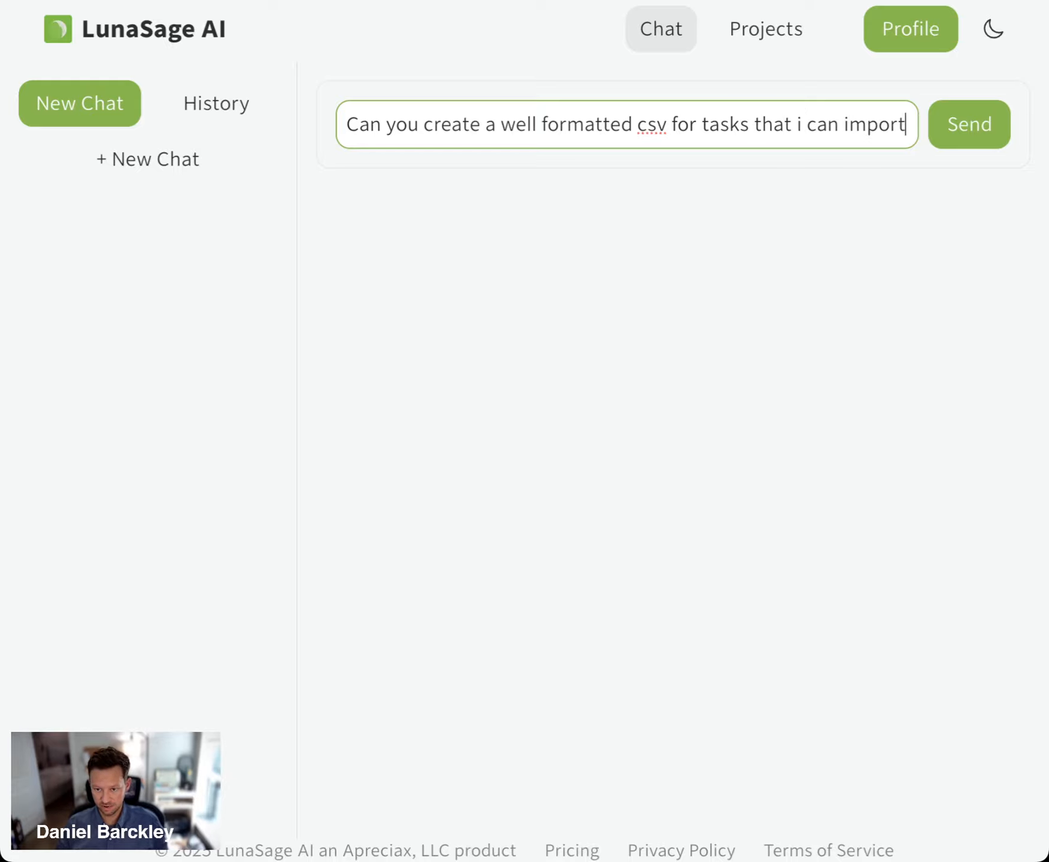
type(" into Jira")
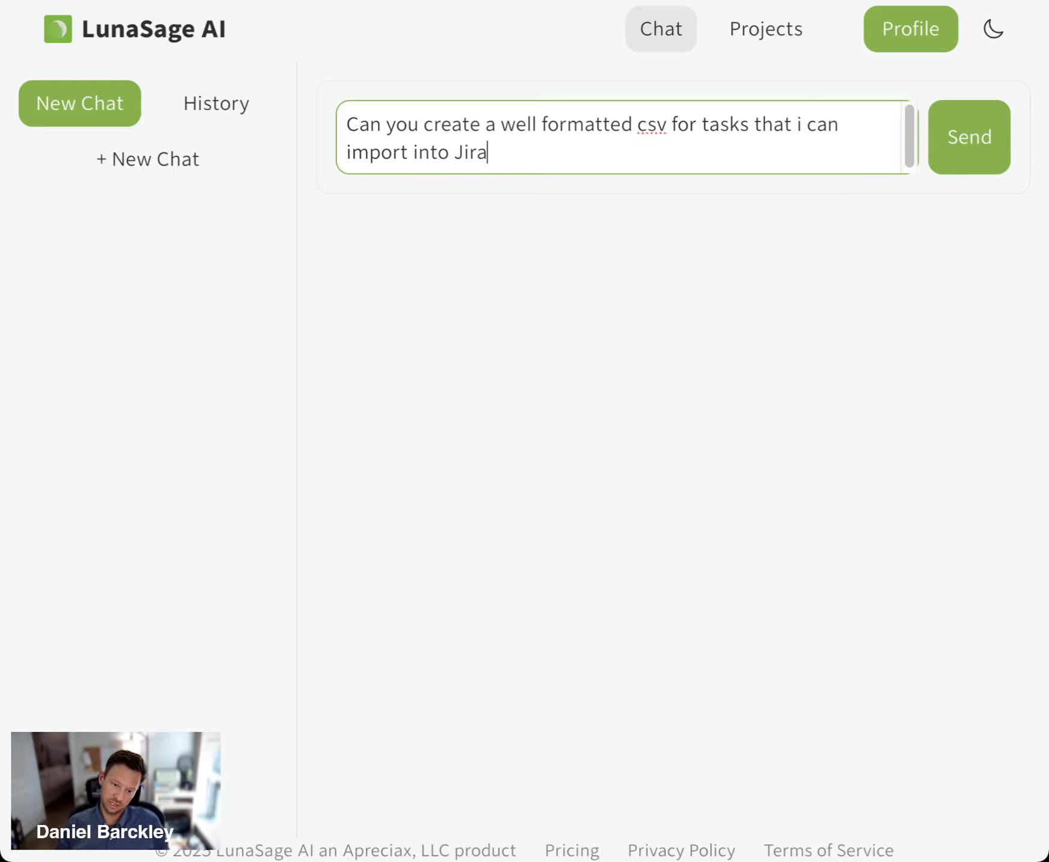
type(" based on the belo")
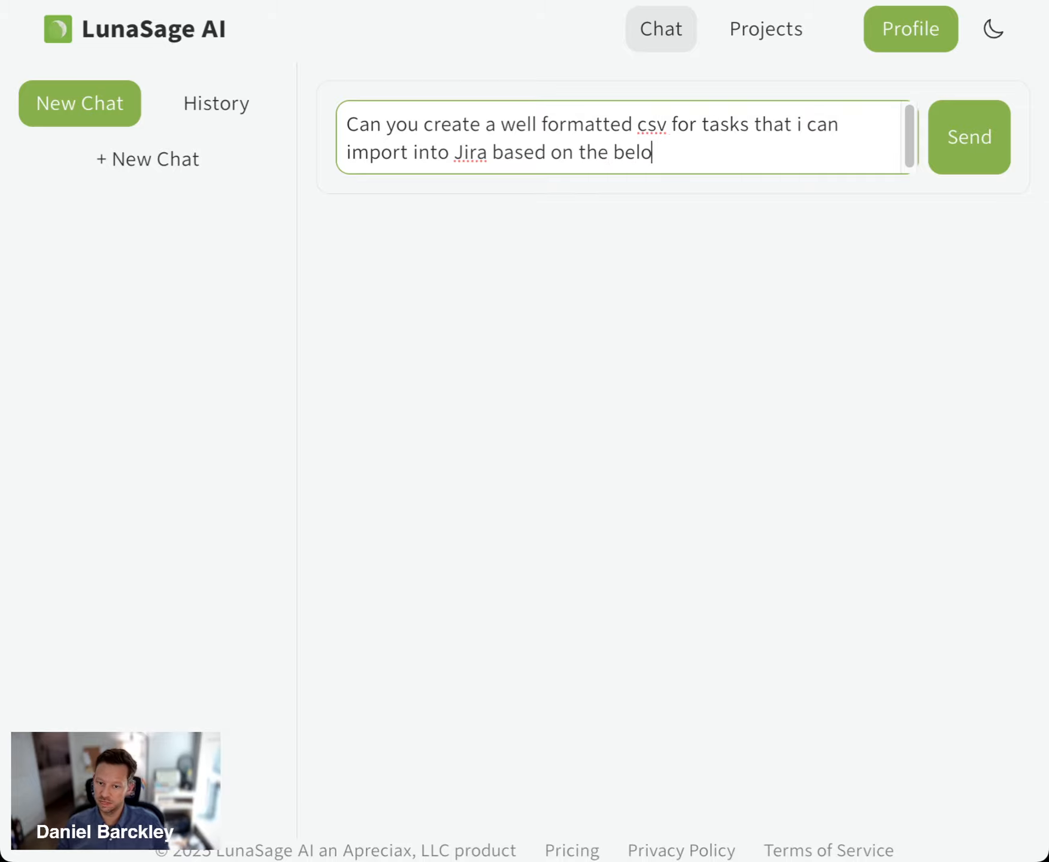
type("w project pl;an")
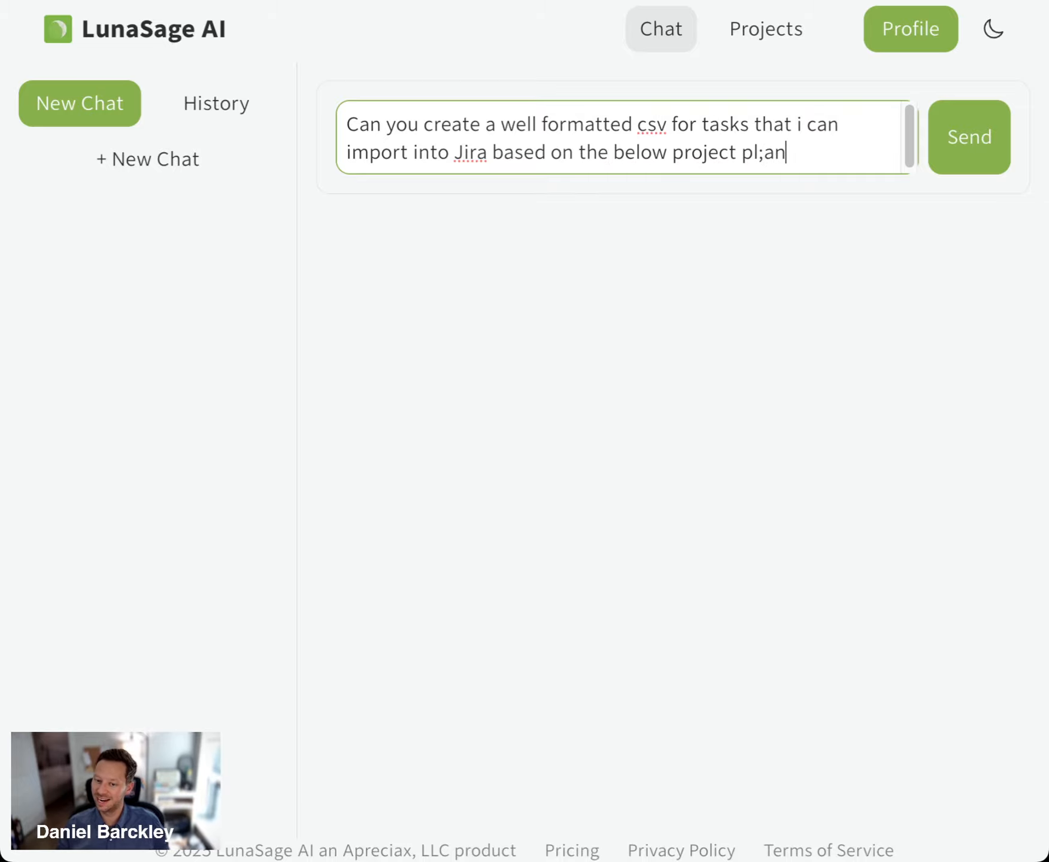
key("BackSpace")
key("BackSpace")
key("BackSpace")
type("an:")
Paste the copied project plan Markdown on a new line below the request and send the message
key("shift+Return")
key("ctrl+v")
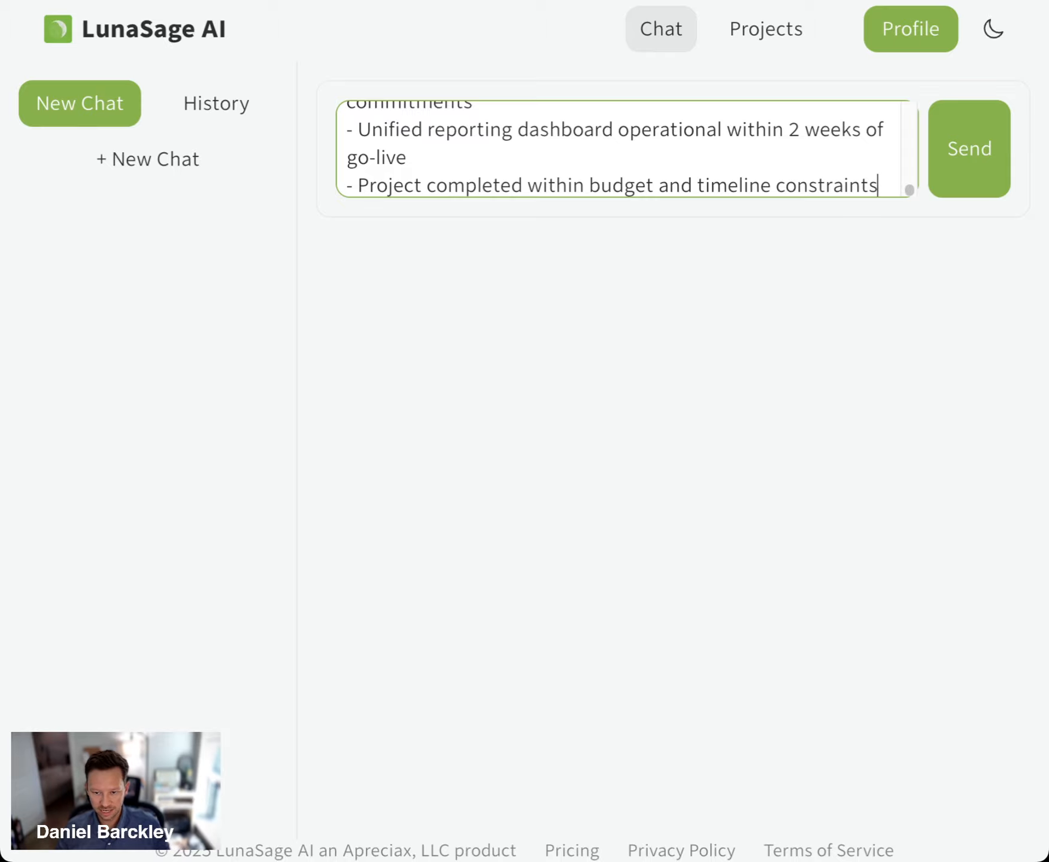
left_click(971, 149)
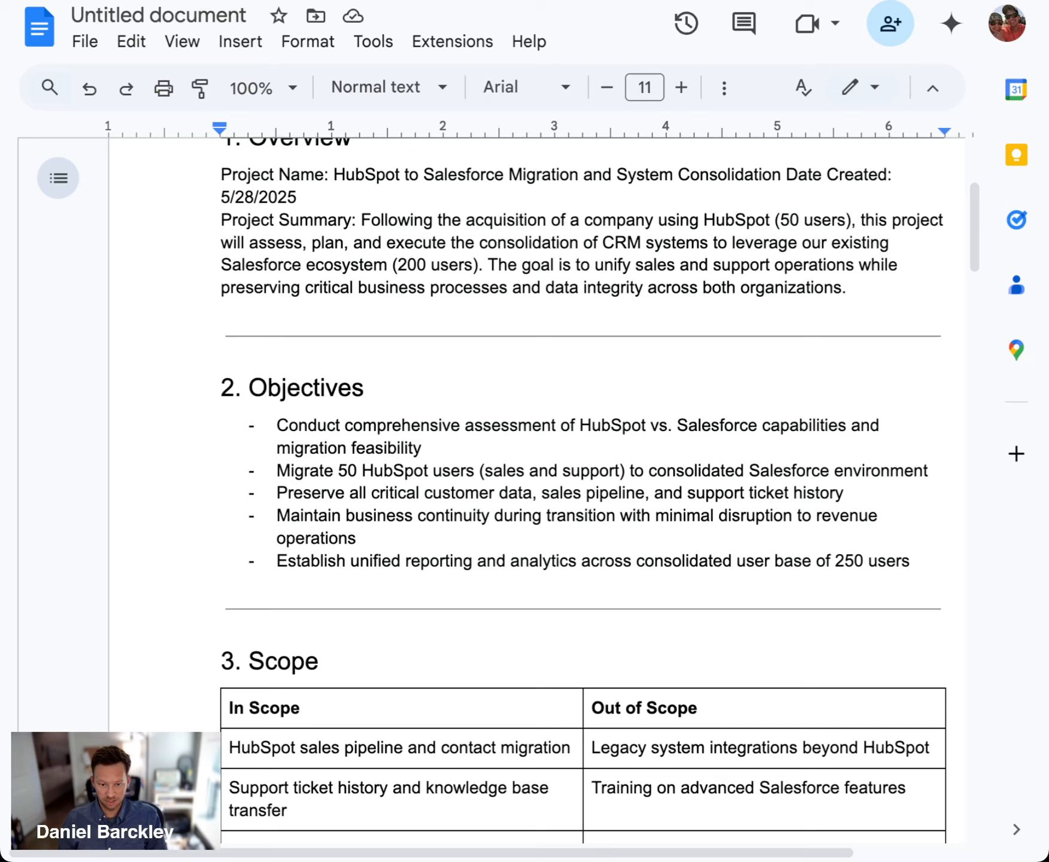
Switch to the Google Docs project plan and review it from the Overview to the High-Level Timeline
scroll(519, 375, "up", 5)
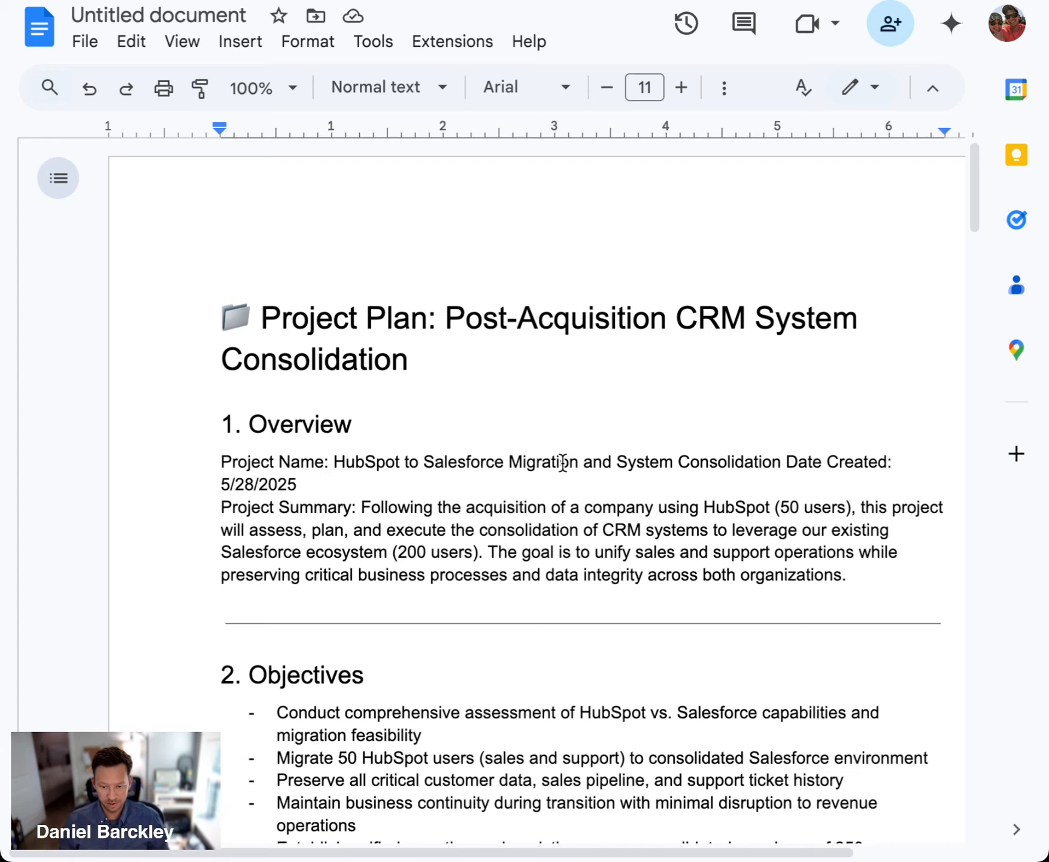
scroll(562, 459, "down", 2)
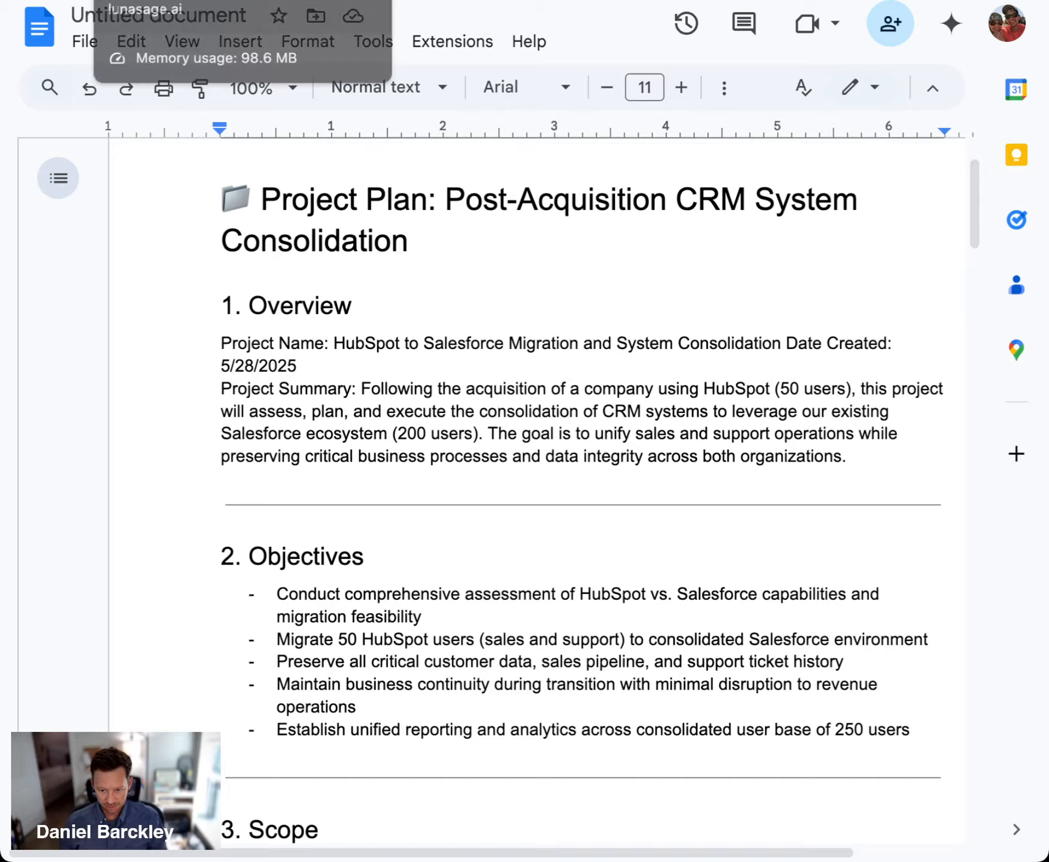
left_click(228, 0)
left_click(336, 0)
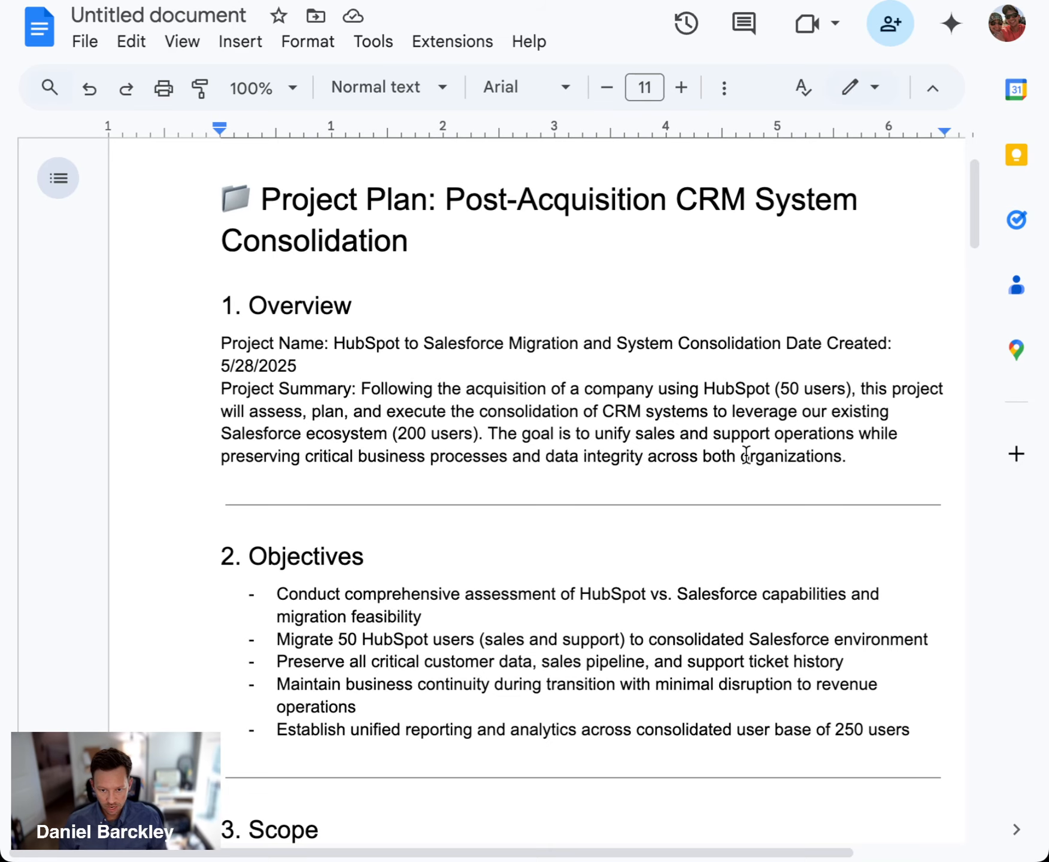
scroll(745, 455, "down", 3)
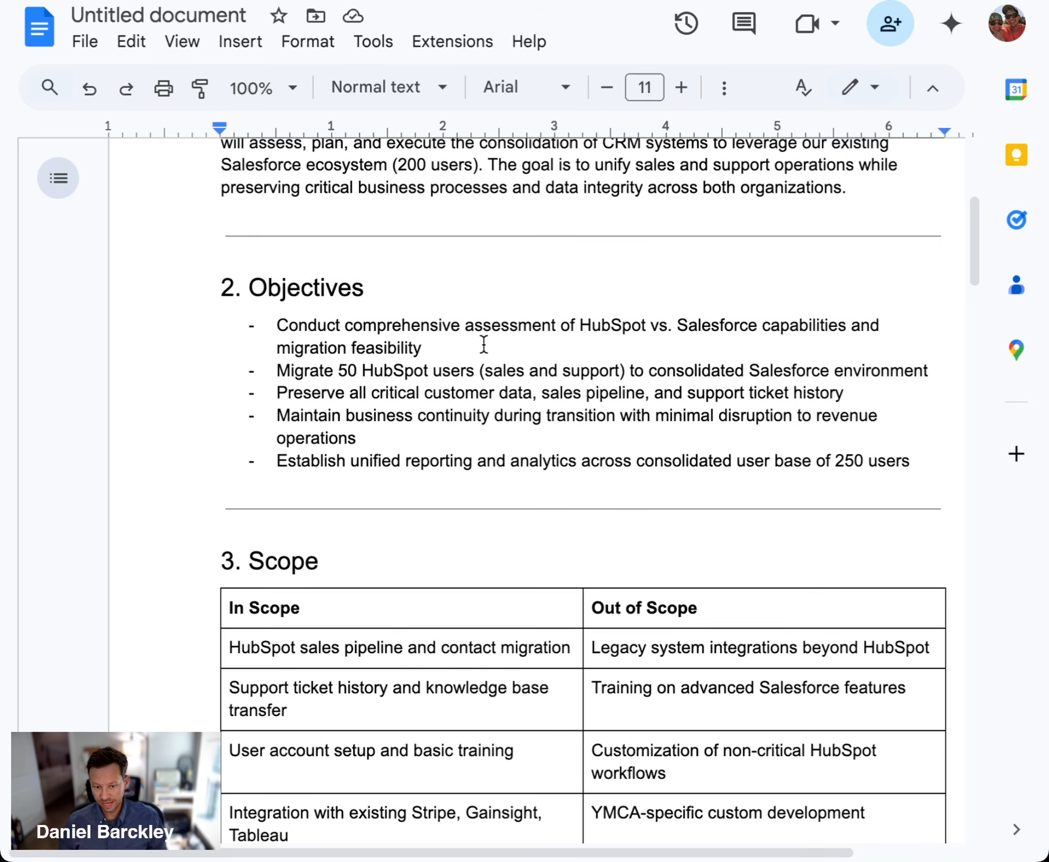
left_click(589, 334)
double_click(587, 344)
left_click(589, 344)
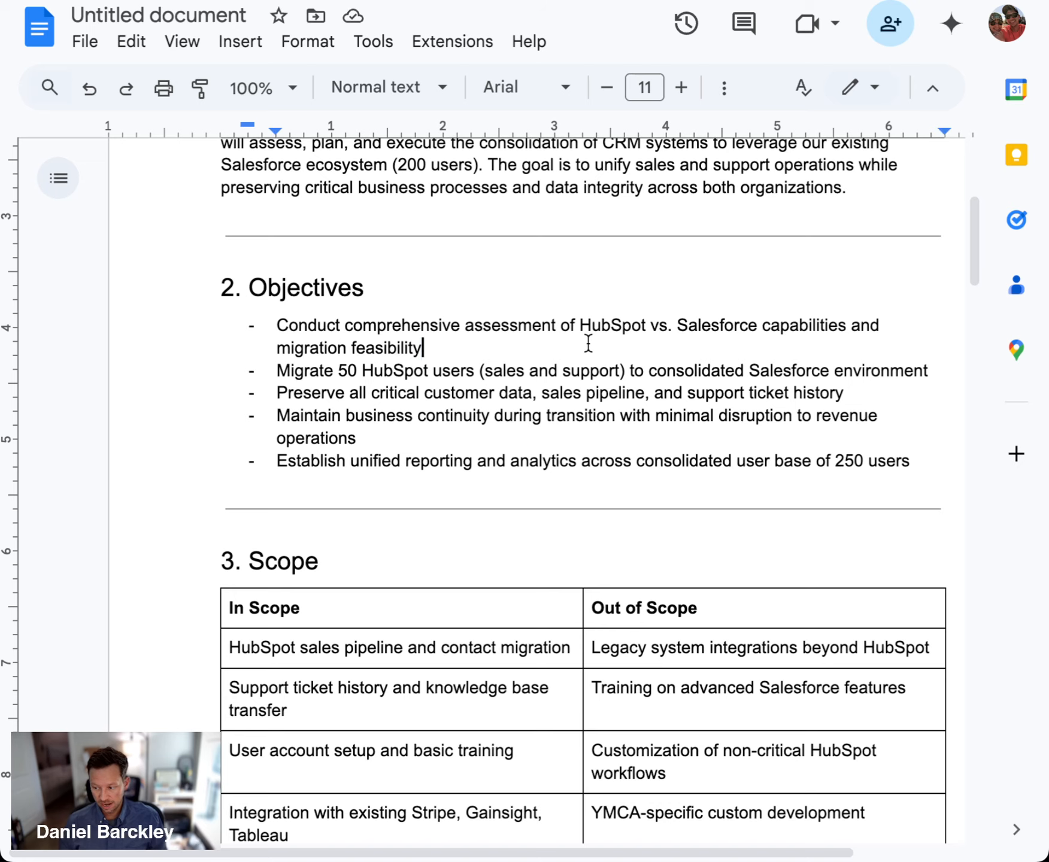
scroll(722, 359, "down", 1)
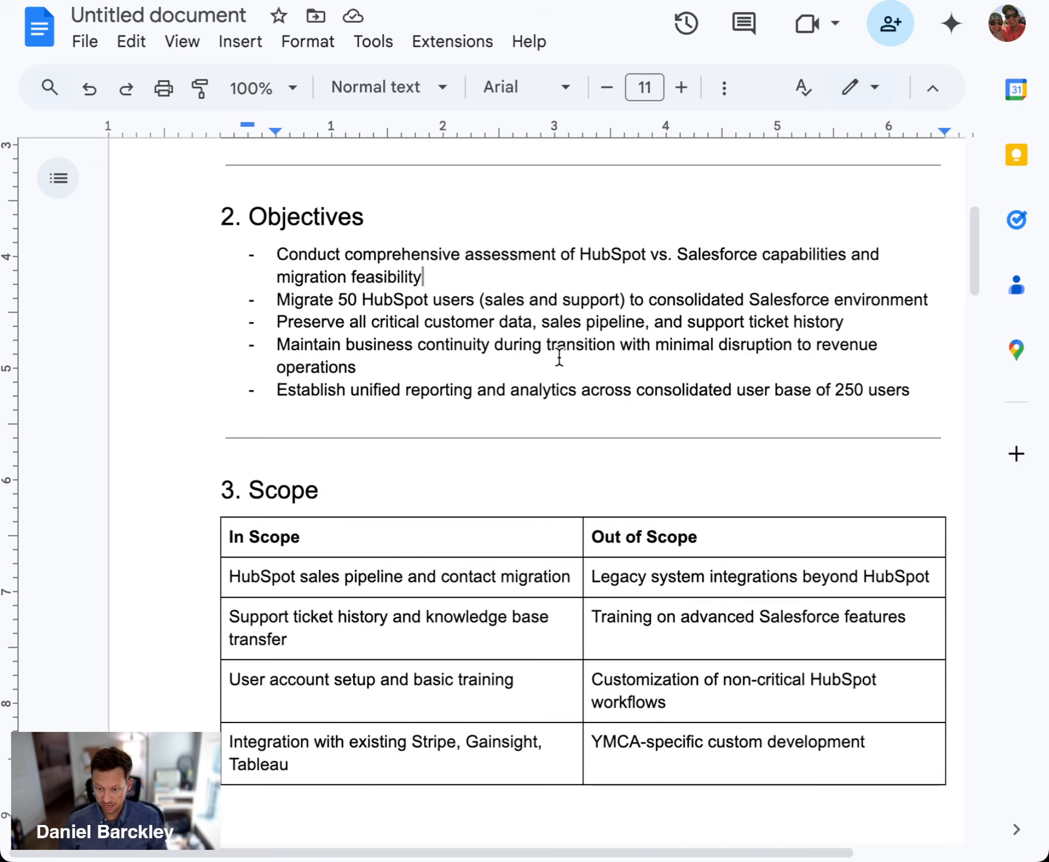
scroll(556, 358, "down", 15)
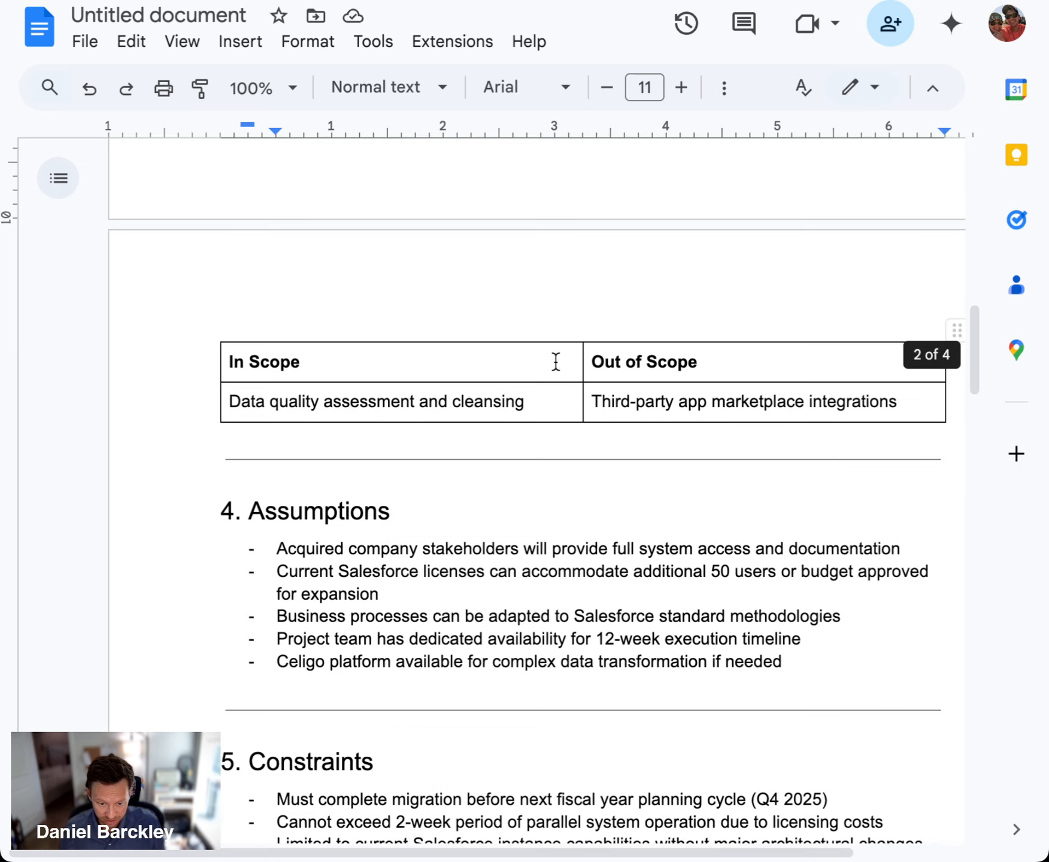
scroll(556, 358, "down", 5)
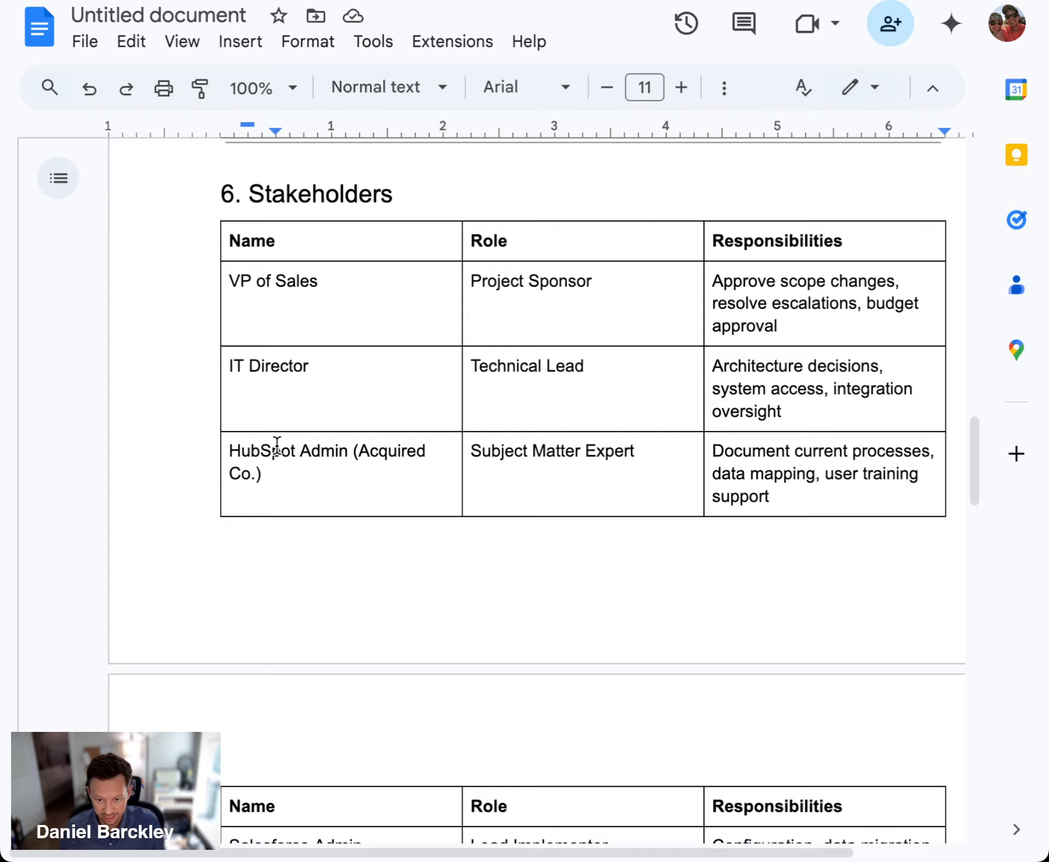
scroll(608, 471, "down", 12)
scroll(609, 472, "down", 5)
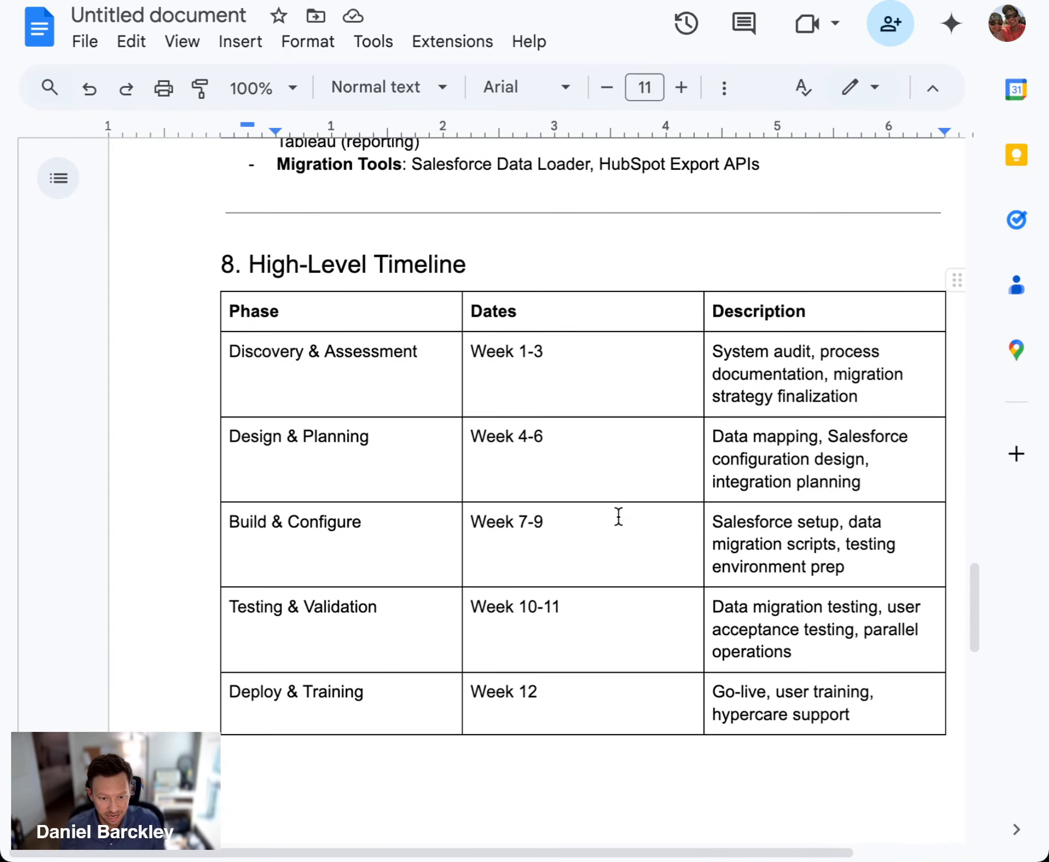
scroll(618, 515, "up", 20)
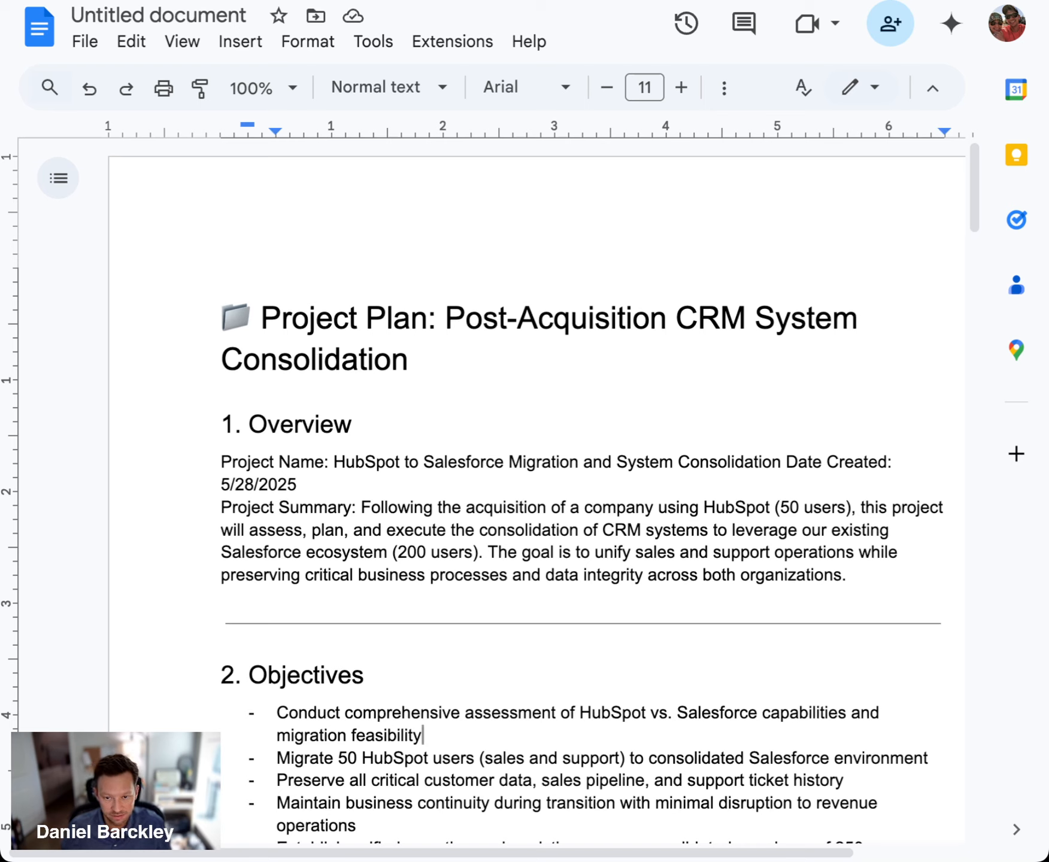
Return to the LunaSage AI chat and copy the entire generated Jira CSV block, from the Summary header row through the project retrospective task
left_click(174, 1)
scroll(748, 473, "up", 12)
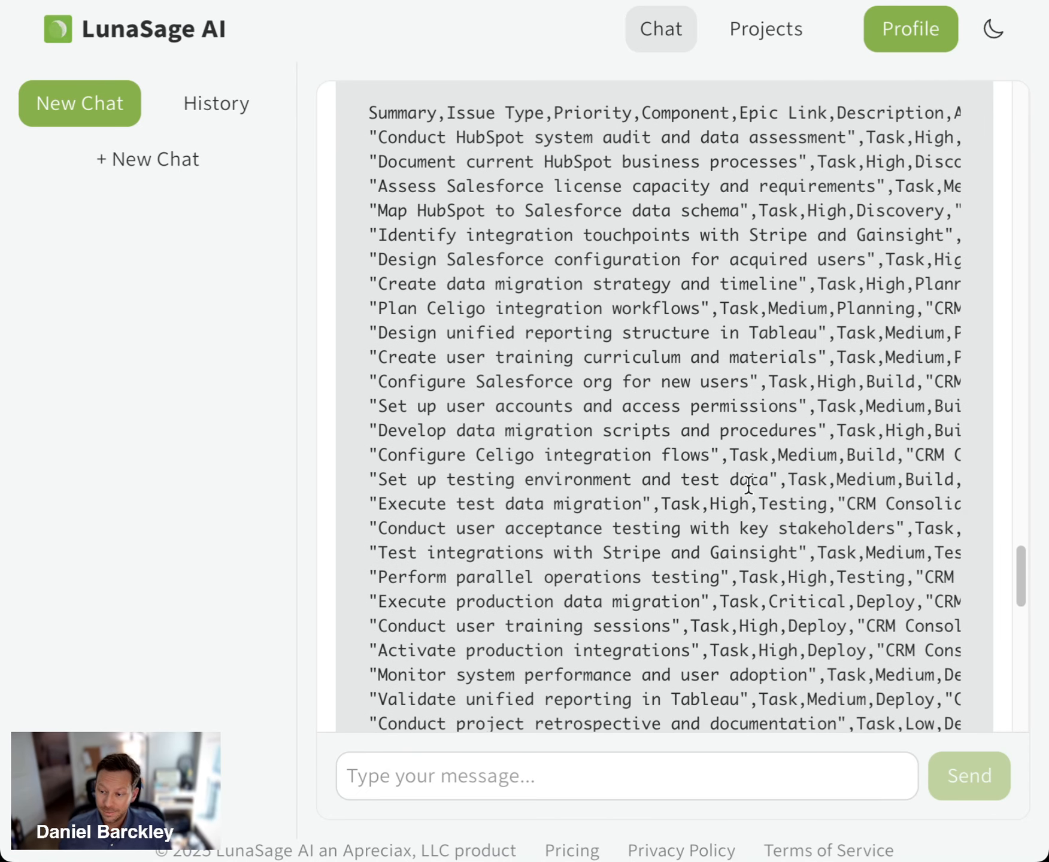
scroll(748, 484, "up", 3)
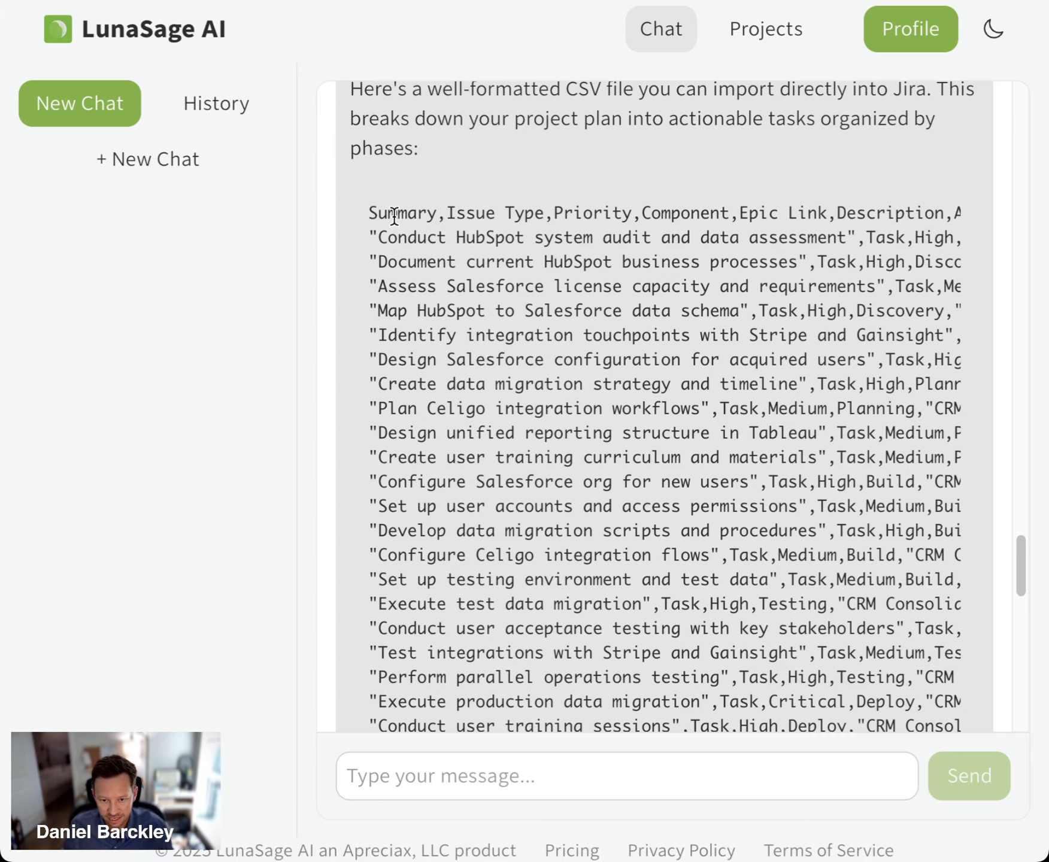
left_click_drag(370, 211, 698, 377)
scroll(689, 378, "down", 8)
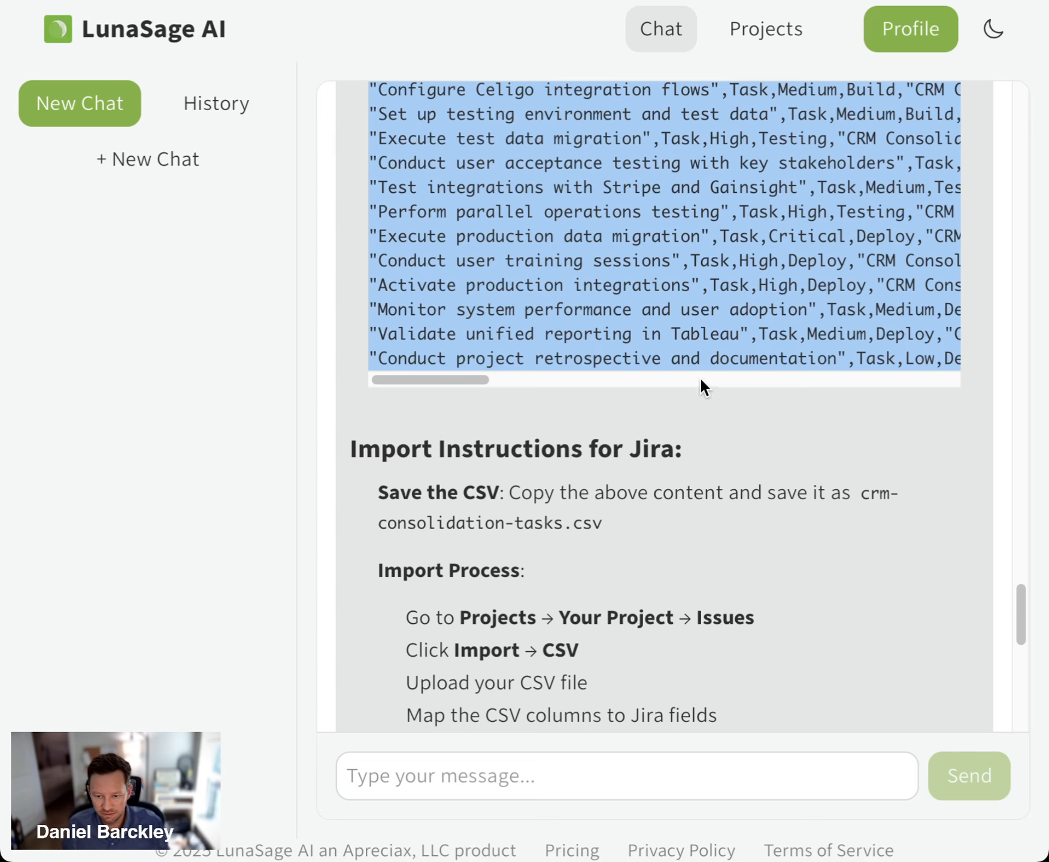
scroll(696, 340, "right", 15)
scroll(696, 340, "right", 10)
scroll(697, 340, "left", 5)
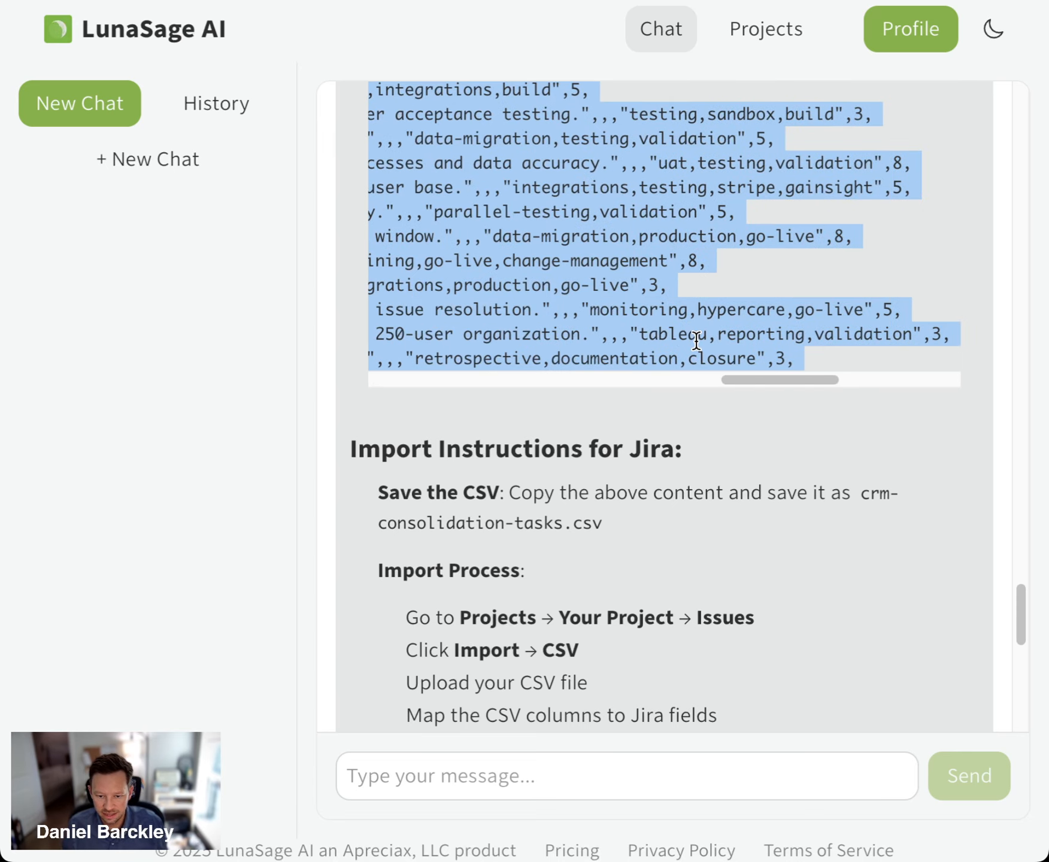
scroll(696, 340, "left", 15)
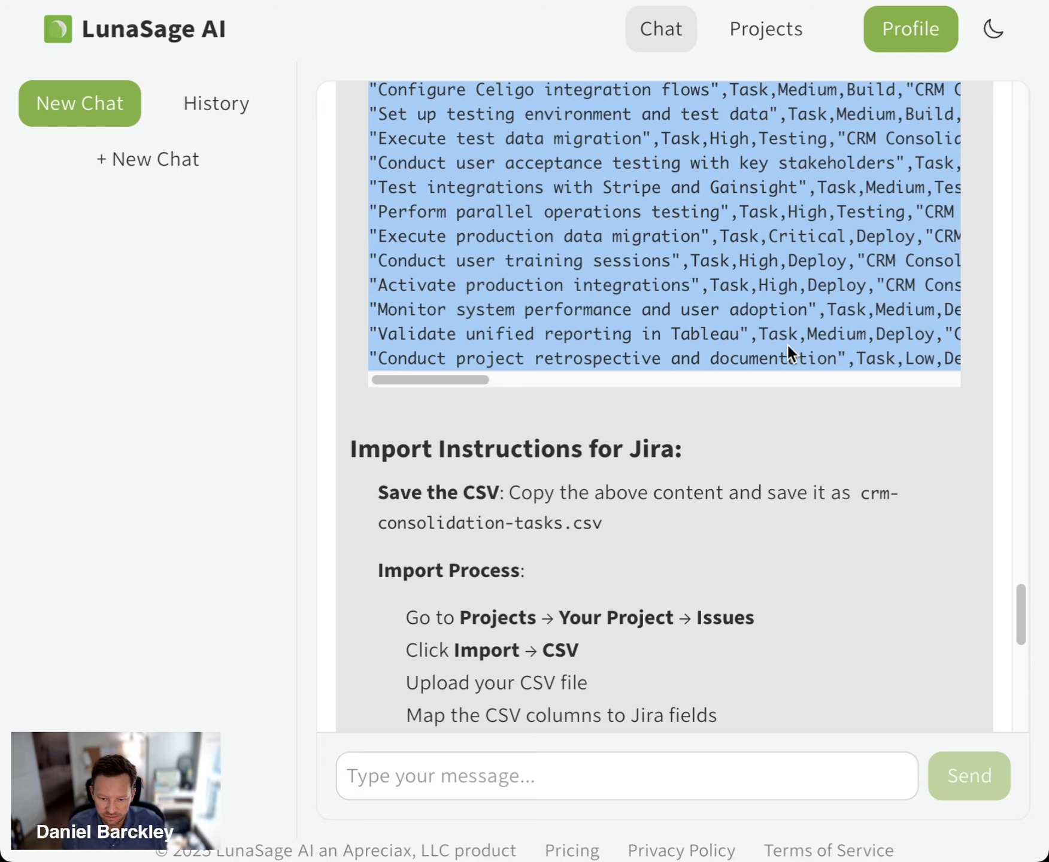
scroll(773, 375, "down", 4)
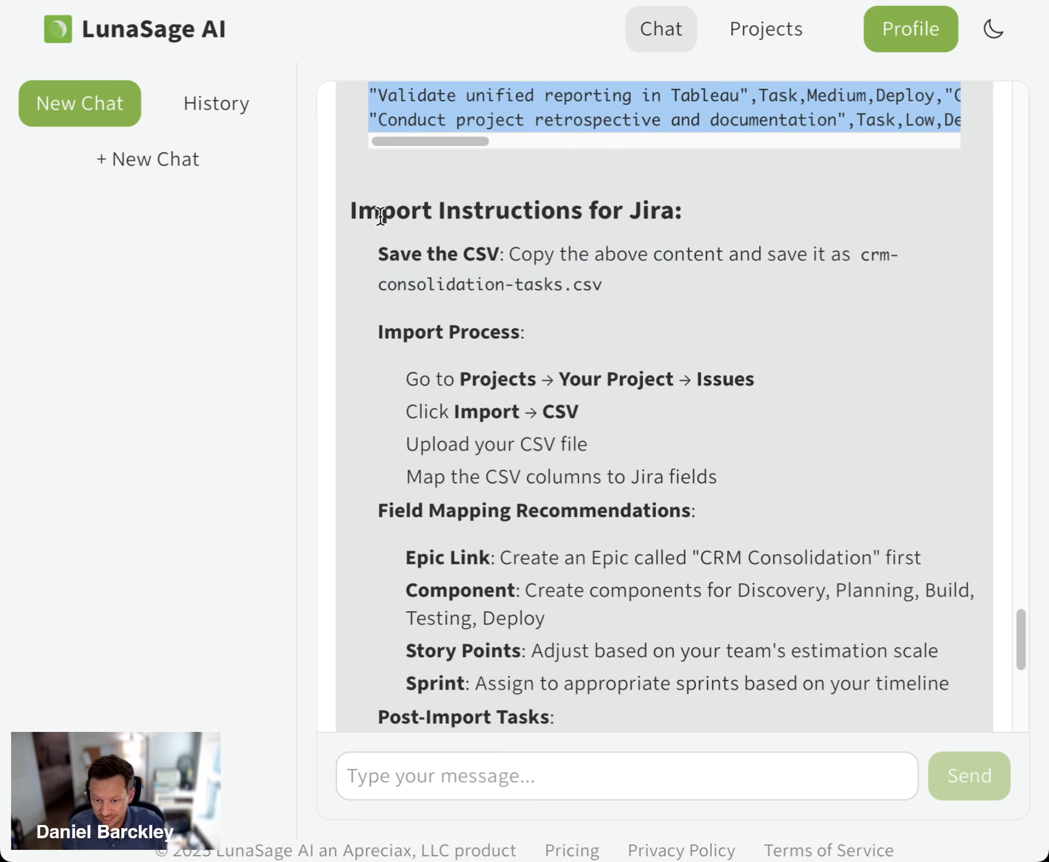
scroll(652, 251, "down", 9)
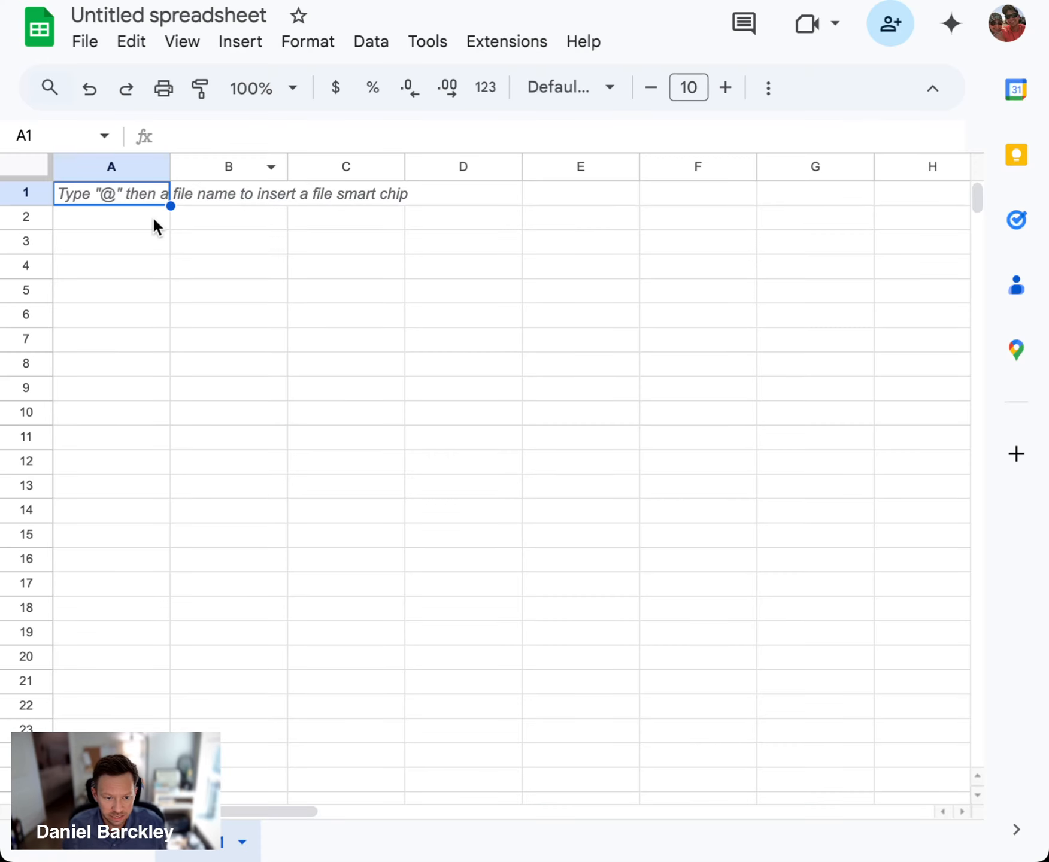
Paste the copied CSV into cell A1 of the blank Google Sheets spreadsheet and split the text into columns
right_click(126, 192)
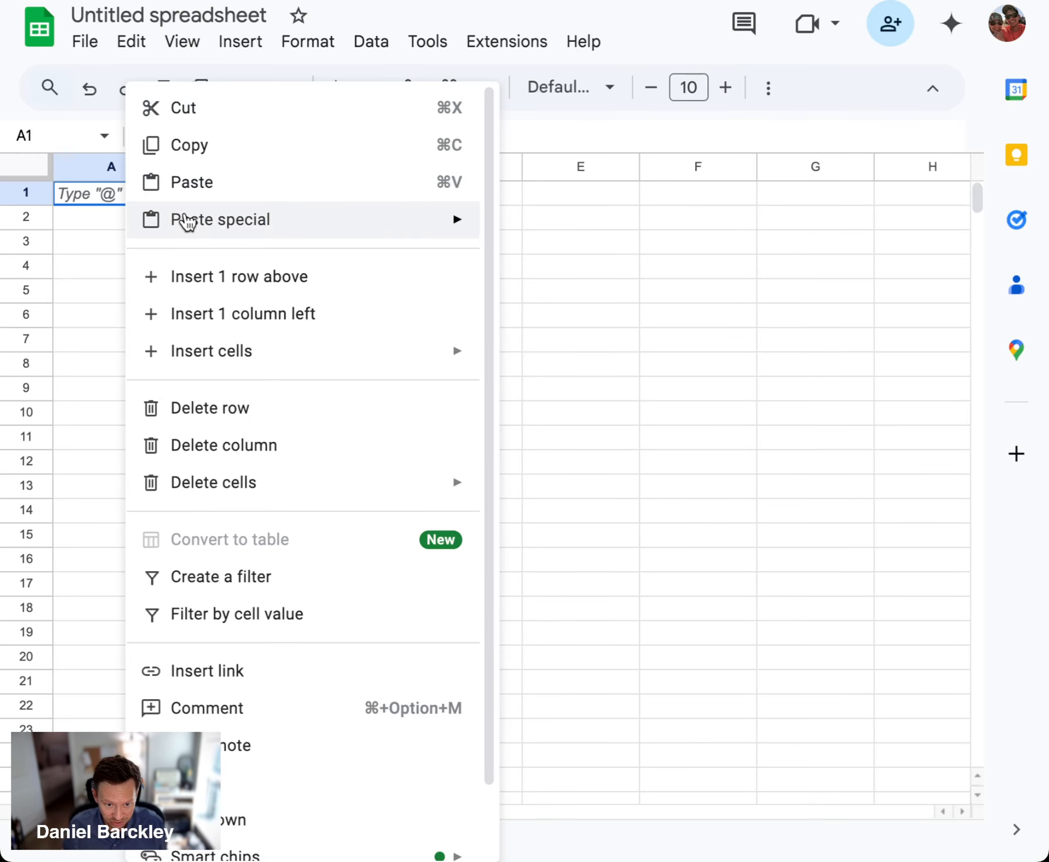
left_click(160, 181)
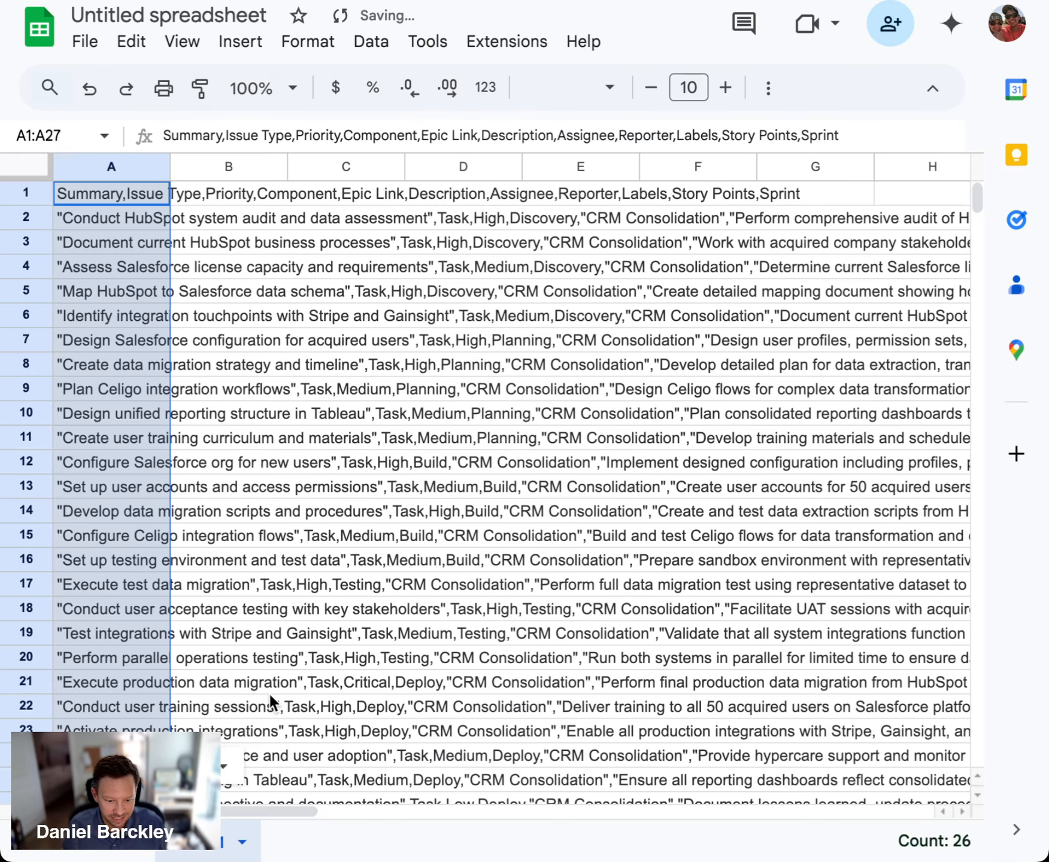
left_click(225, 766)
left_click(280, 716)
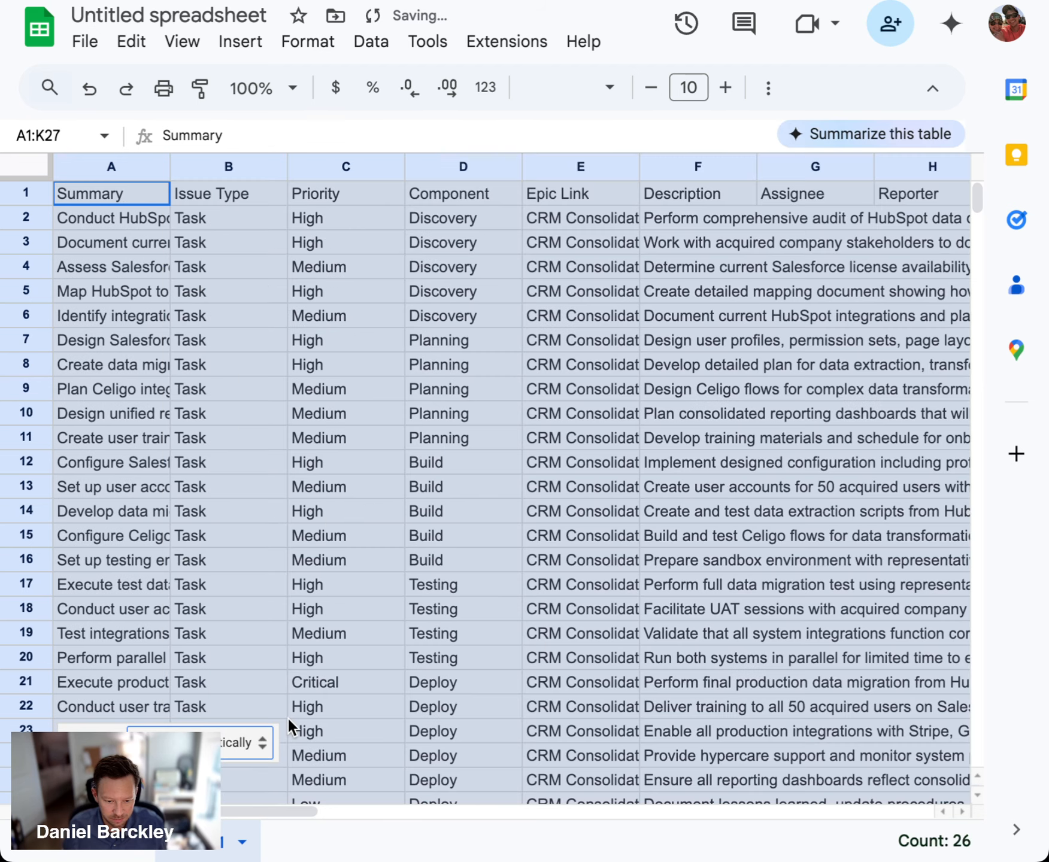
left_click(568, 535)
left_click(282, 420)
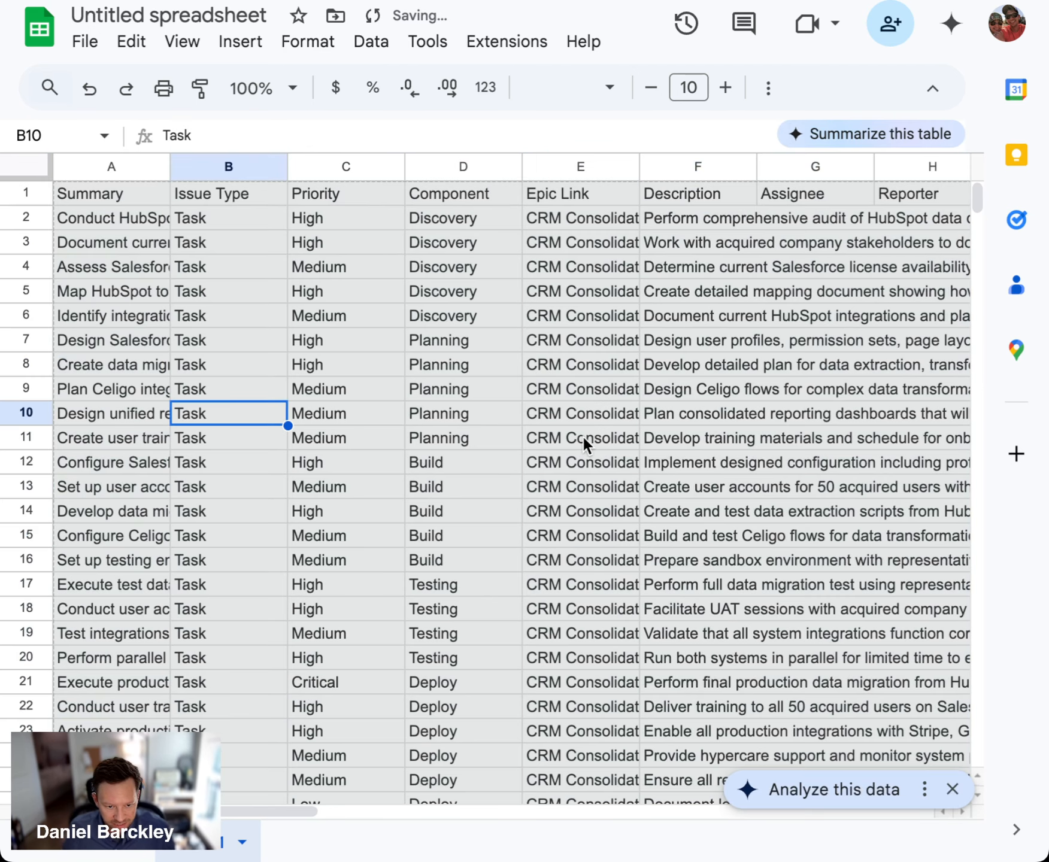
Widen column A so the full task summaries fit on one line
left_click(346, 389)
left_click(128, 223)
key("ctrl+a")
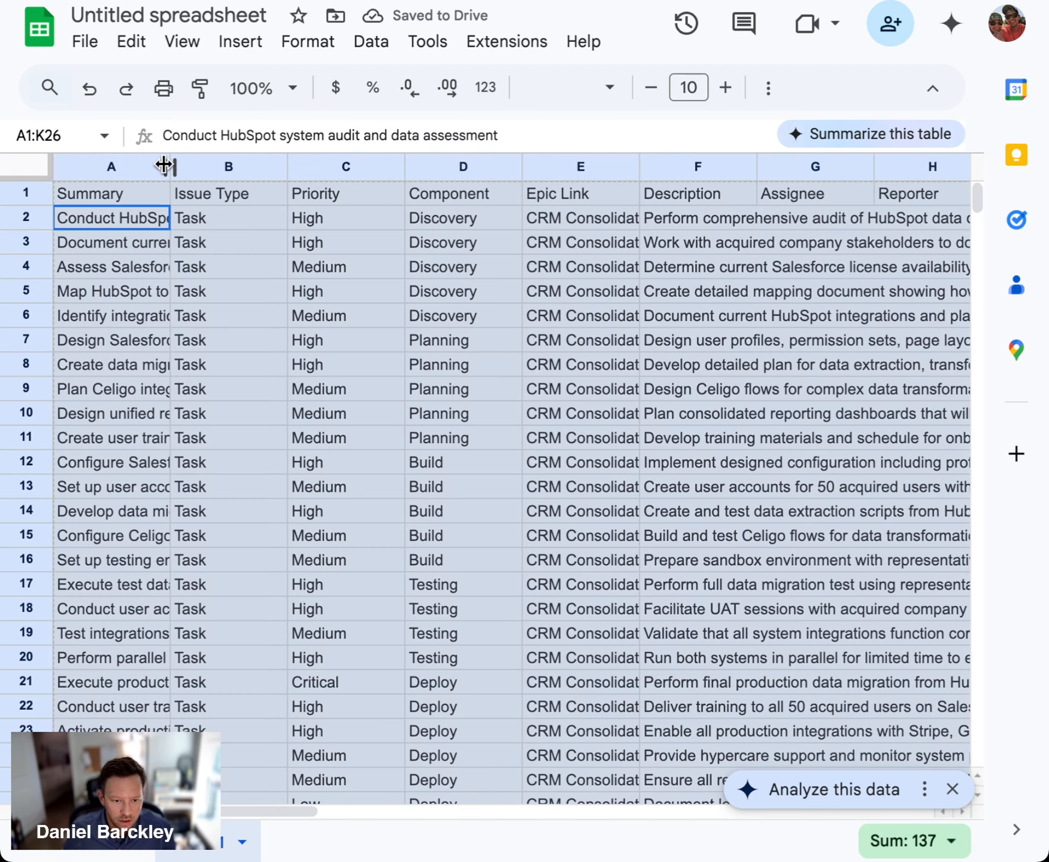
left_click_drag(163, 166, 555, 167)
left_click(281, 291)
left_click(403, 219)
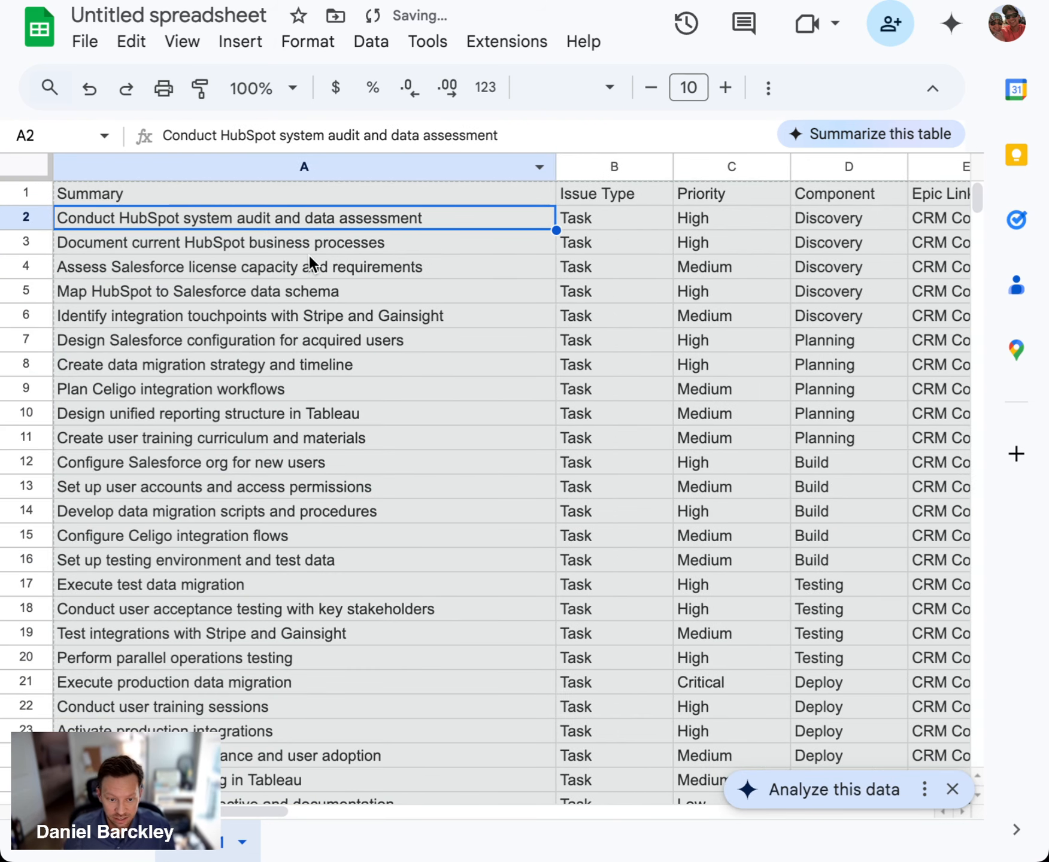
Review the task list by its Component phases, from Discovery through Deploy
scroll(330, 227, "down", 1)
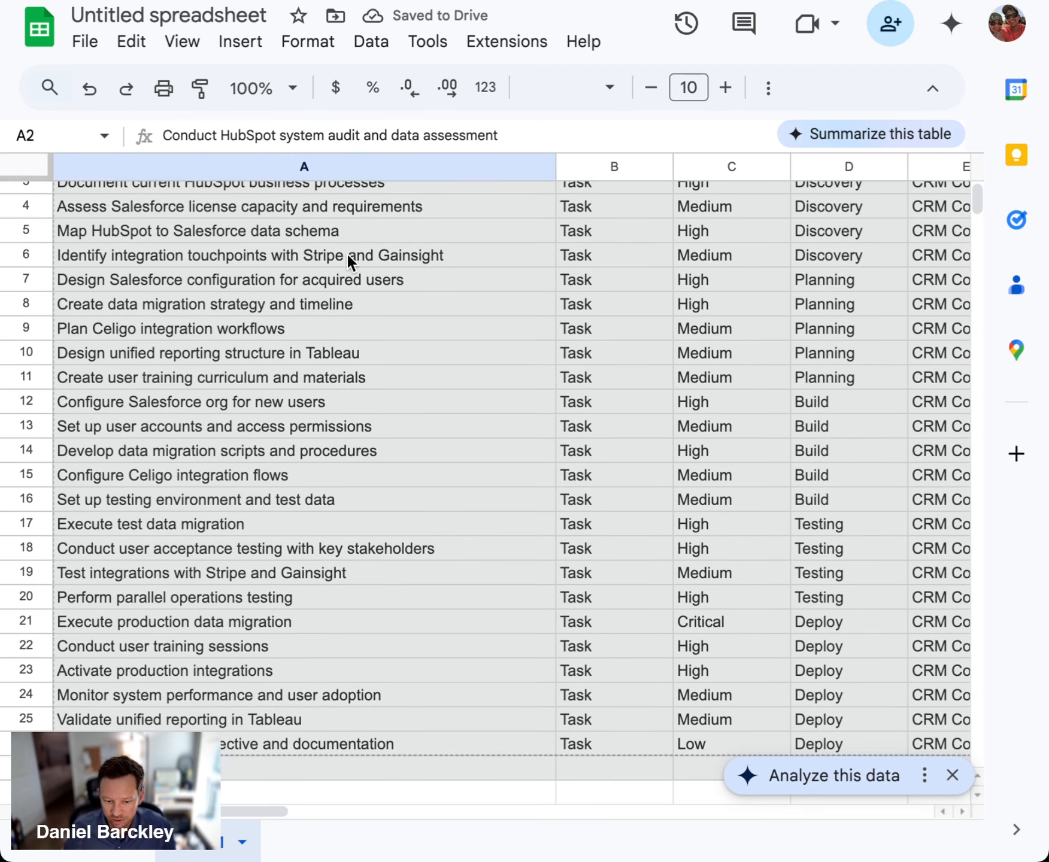
scroll(346, 251, "up", 1)
left_click(338, 341)
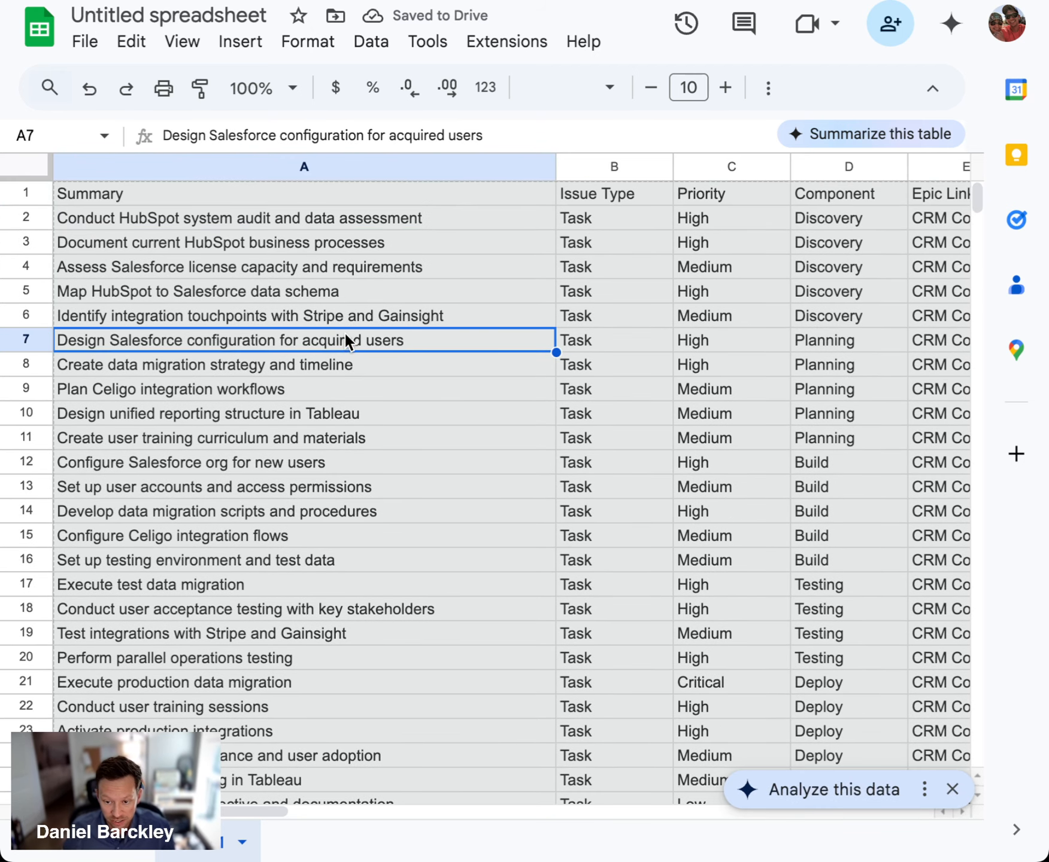
left_click(876, 222)
left_click_drag(876, 228, 881, 310)
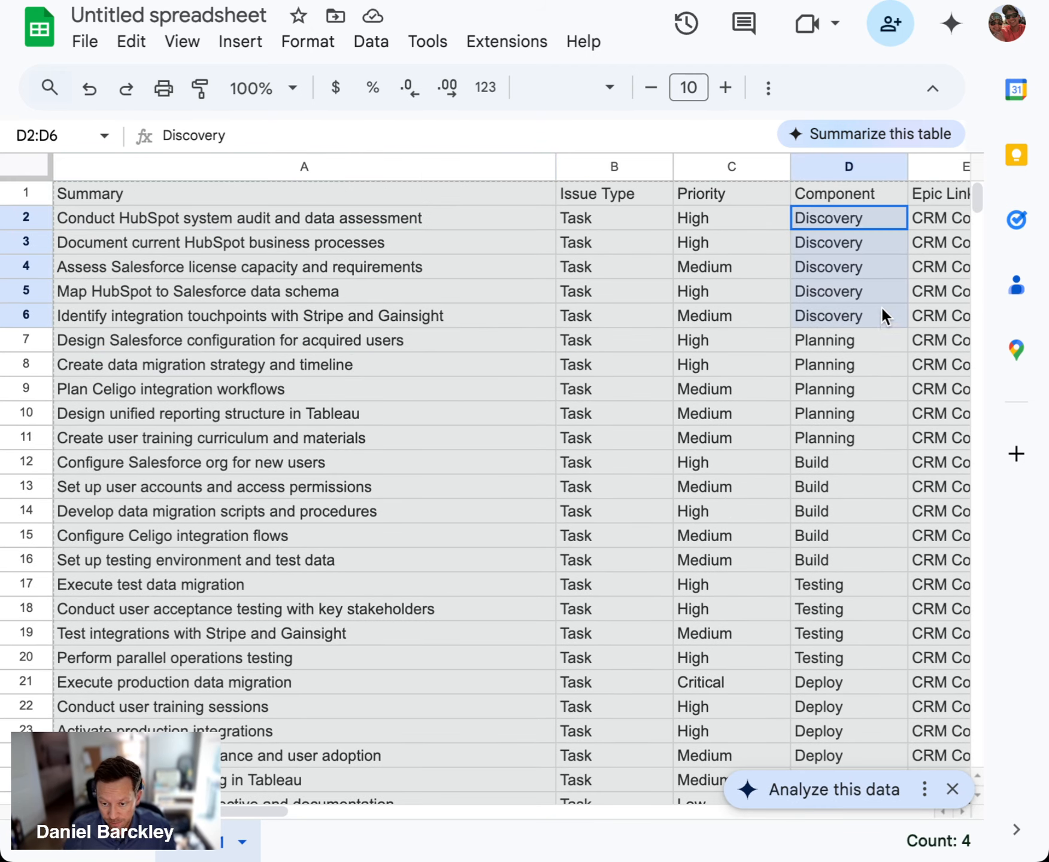
scroll(863, 421, "down", 2)
scroll(856, 440, "down", 2)
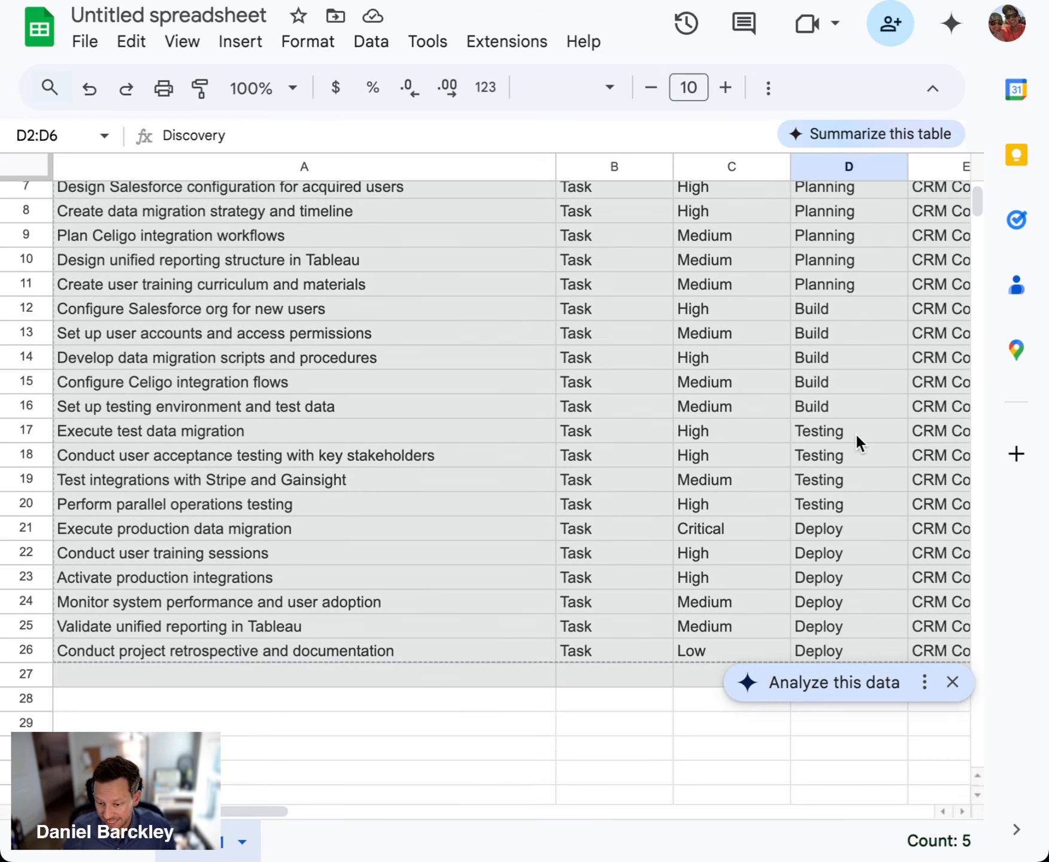
scroll(813, 460, "up", 4)
Examine the remaining columns, from Epic Link and Description through Labels, Story Points and Sprint
scroll(613, 489, "right", 5)
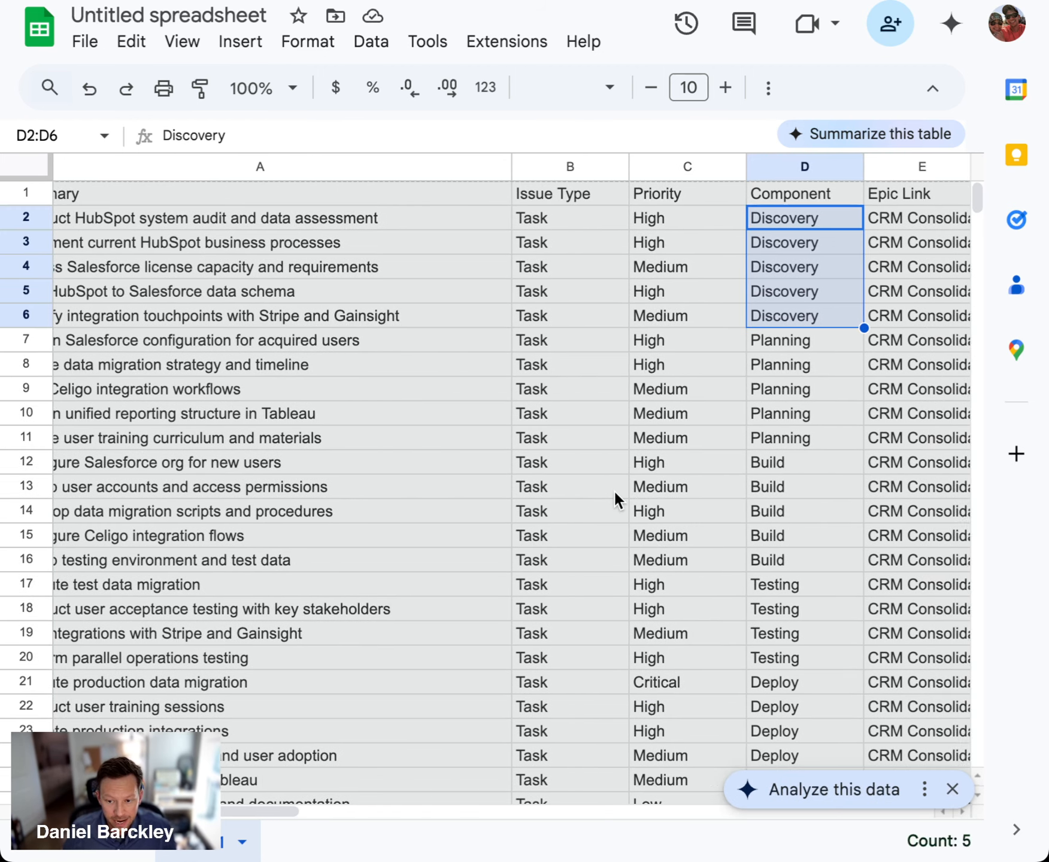
scroll(718, 388, "right", 4)
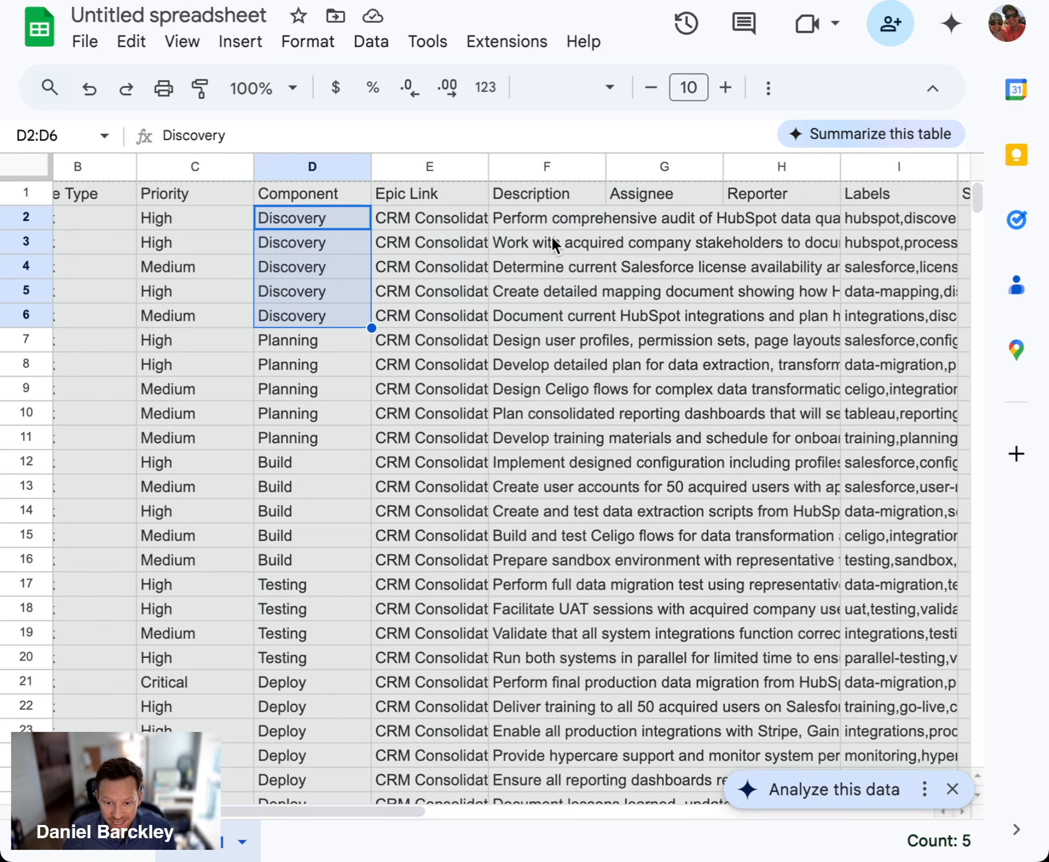
scroll(659, 311, "right", 1)
scroll(886, 361, "right", 4)
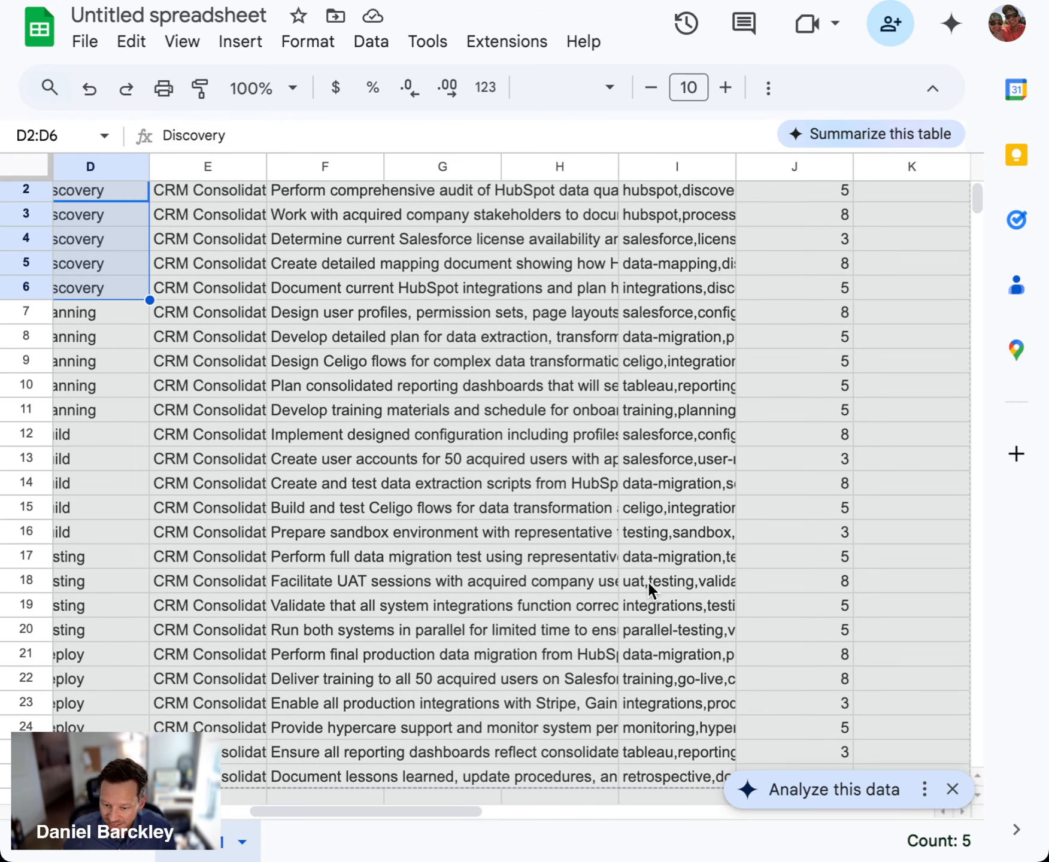
left_click(677, 508)
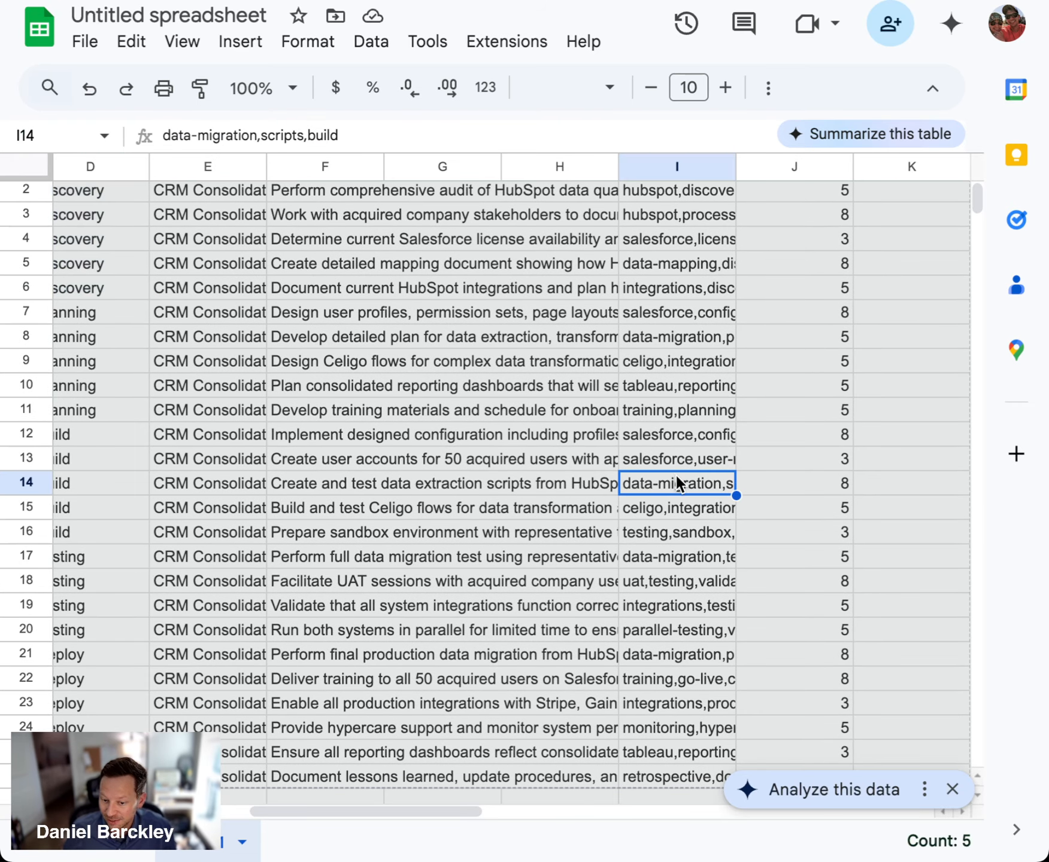
left_click(795, 225)
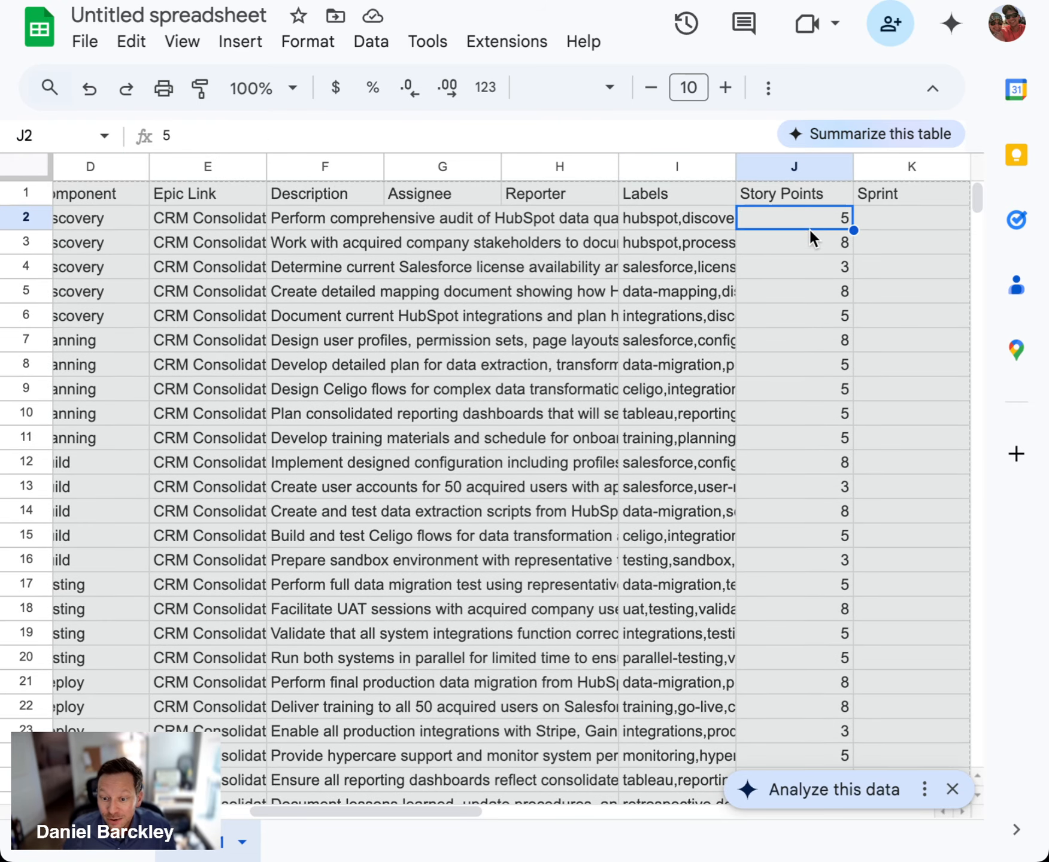
scroll(812, 326, "right", 5)
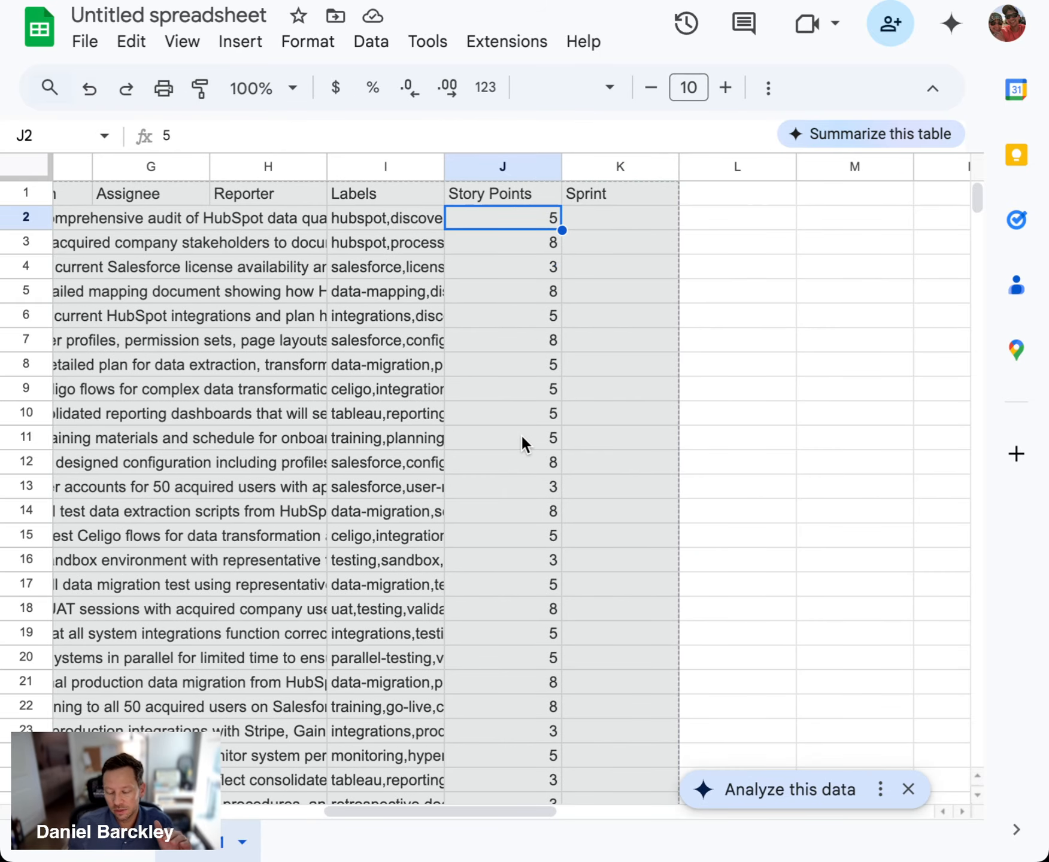
scroll(461, 440, "down", 4)
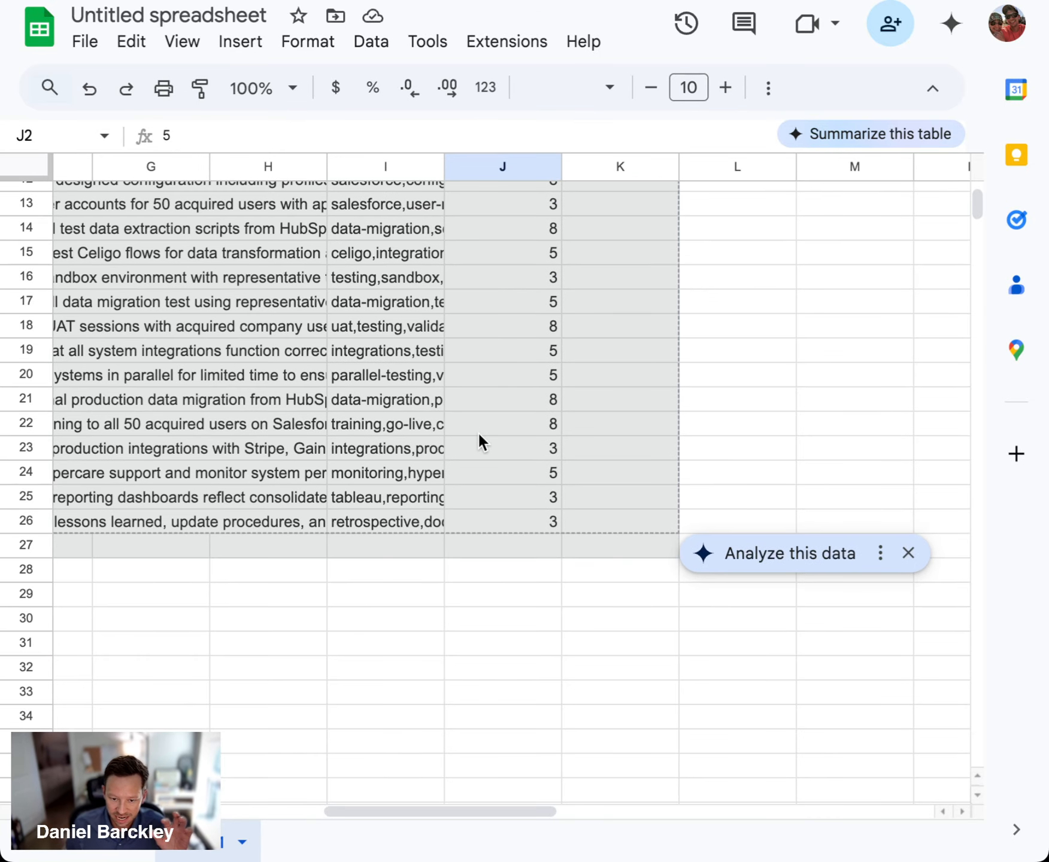
scroll(480, 440, "up", 4)
left_click(485, 347)
scroll(497, 371, "left", 8)
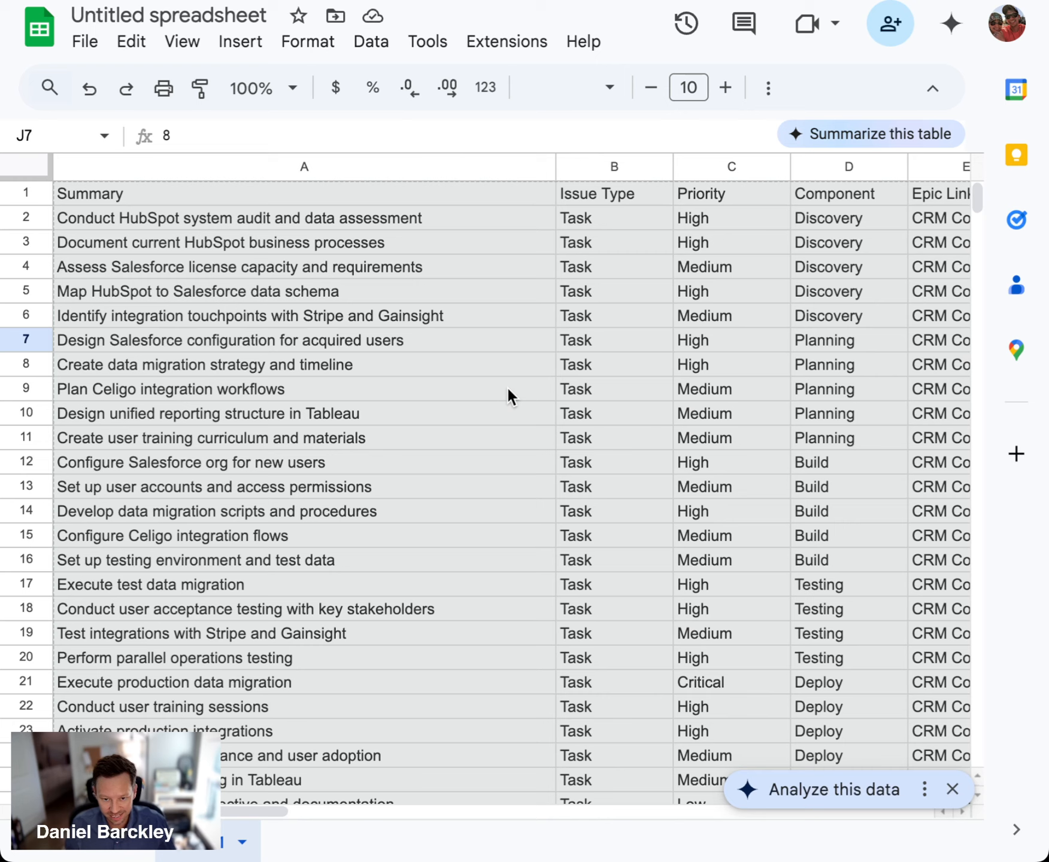
Recheck the task summaries, starting with the Discovery rows A2:D6 and continuing down to the Deploy tasks
left_click(533, 413)
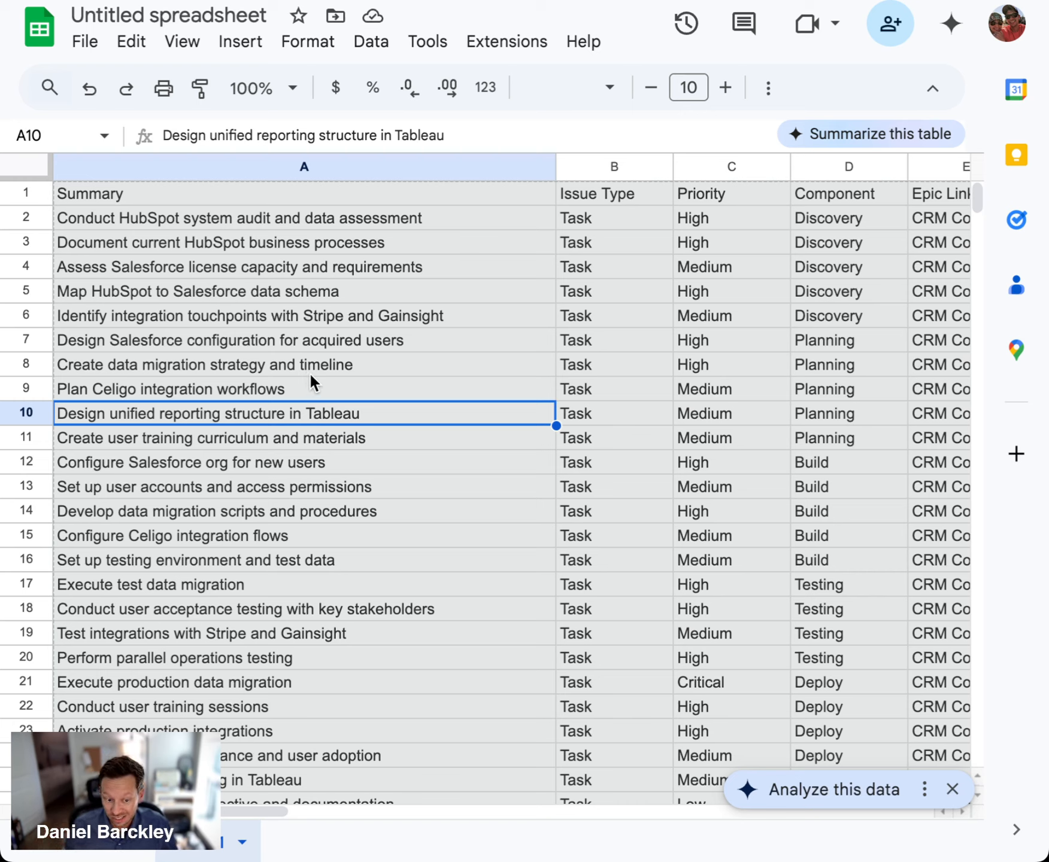
left_click(410, 316)
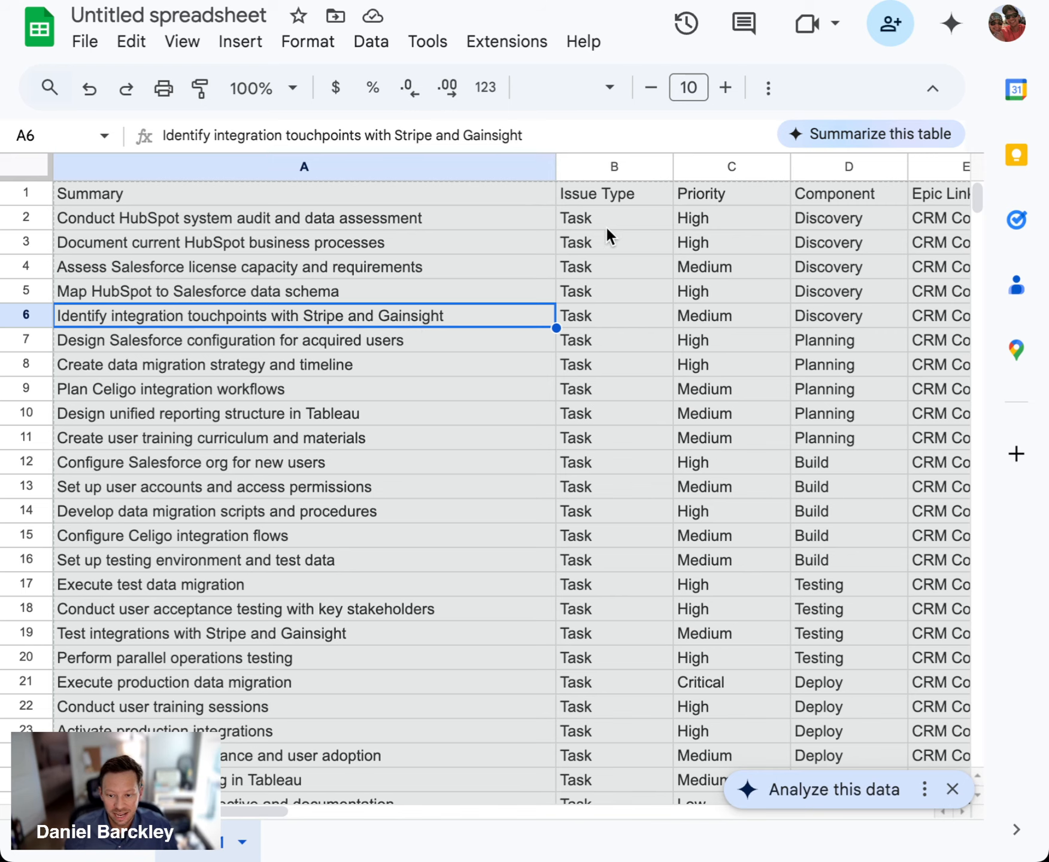
left_click_drag(832, 215, 421, 321)
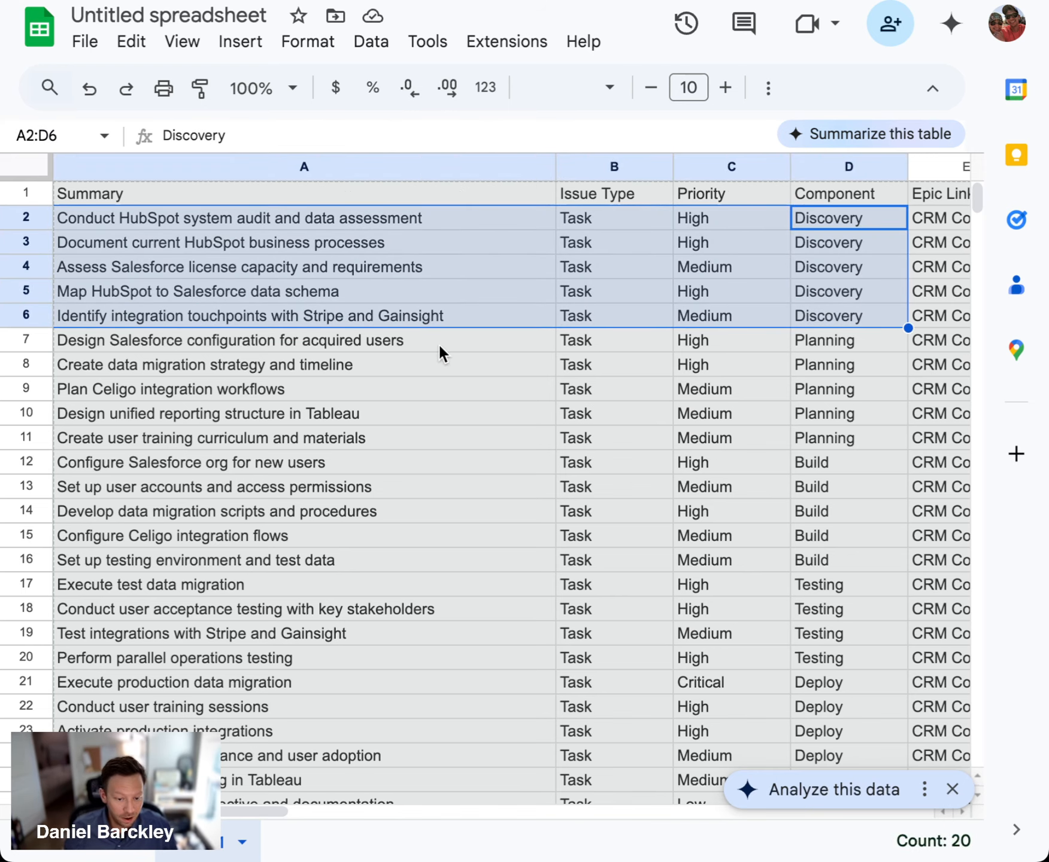
left_click_drag(440, 346, 455, 755)
left_click(449, 555)
scroll(587, 505, "down", 1)
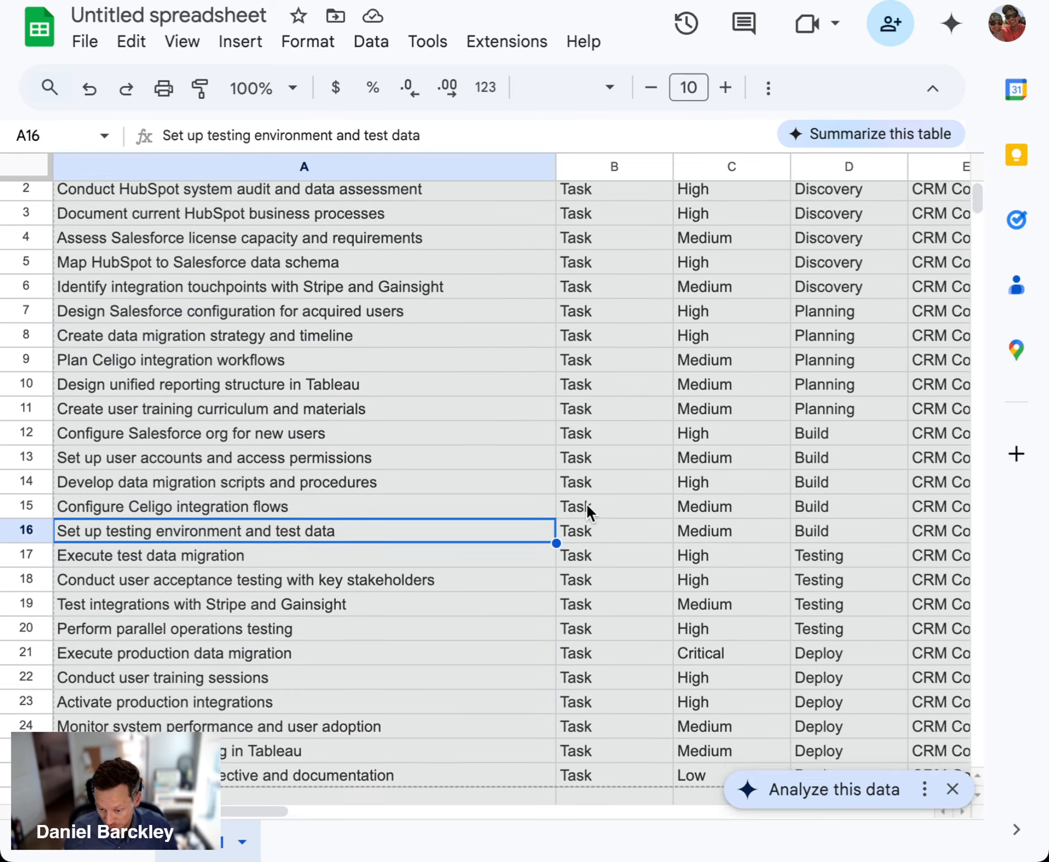
scroll(487, 471, "down", 1)
scroll(486, 471, "up", 2)
left_click(487, 465)
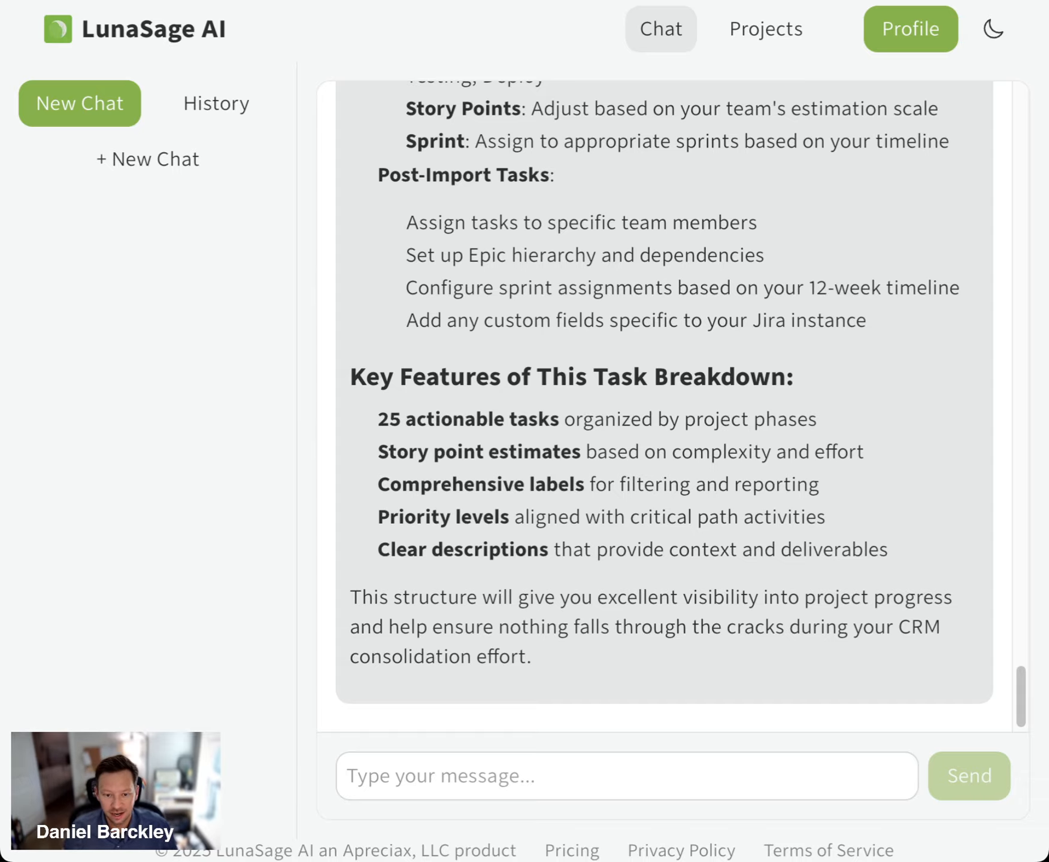
Refresh the chat history and open the saved conversation "Can you help me formulate some questions that will..."
scroll(762, 439, "up", 15)
scroll(763, 439, "down", 5)
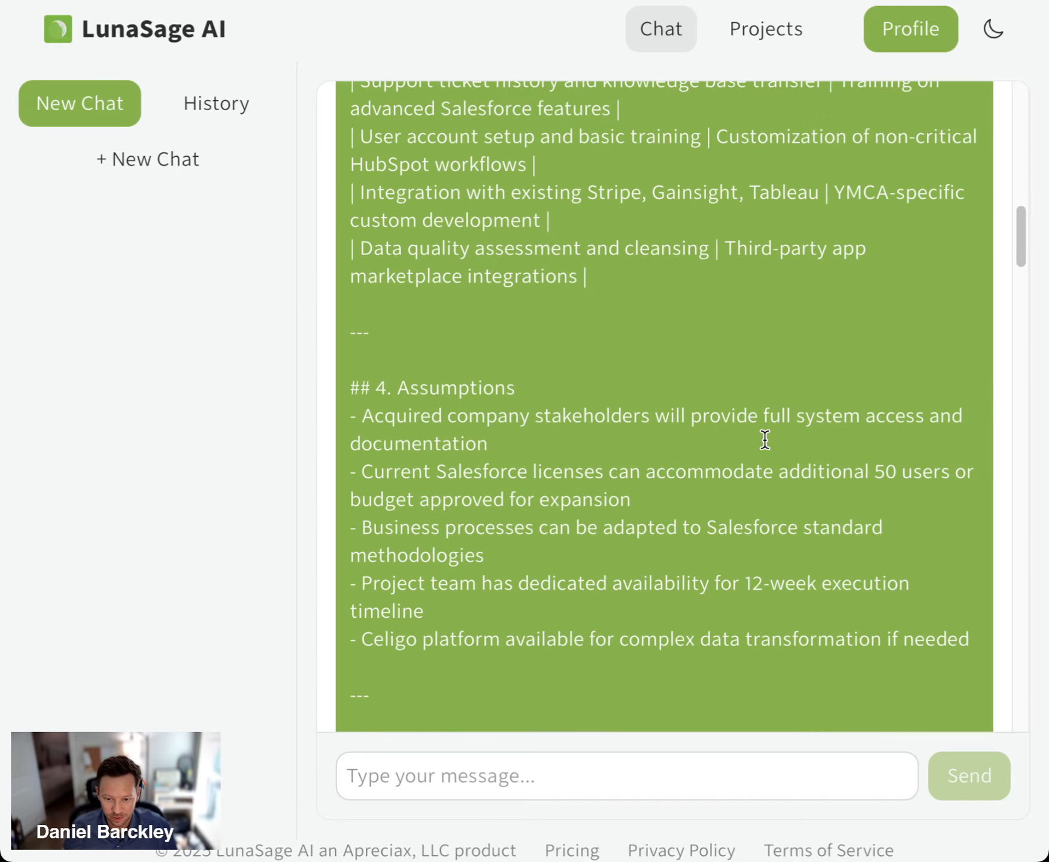
scroll(764, 439, "down", 5)
left_click(221, 90)
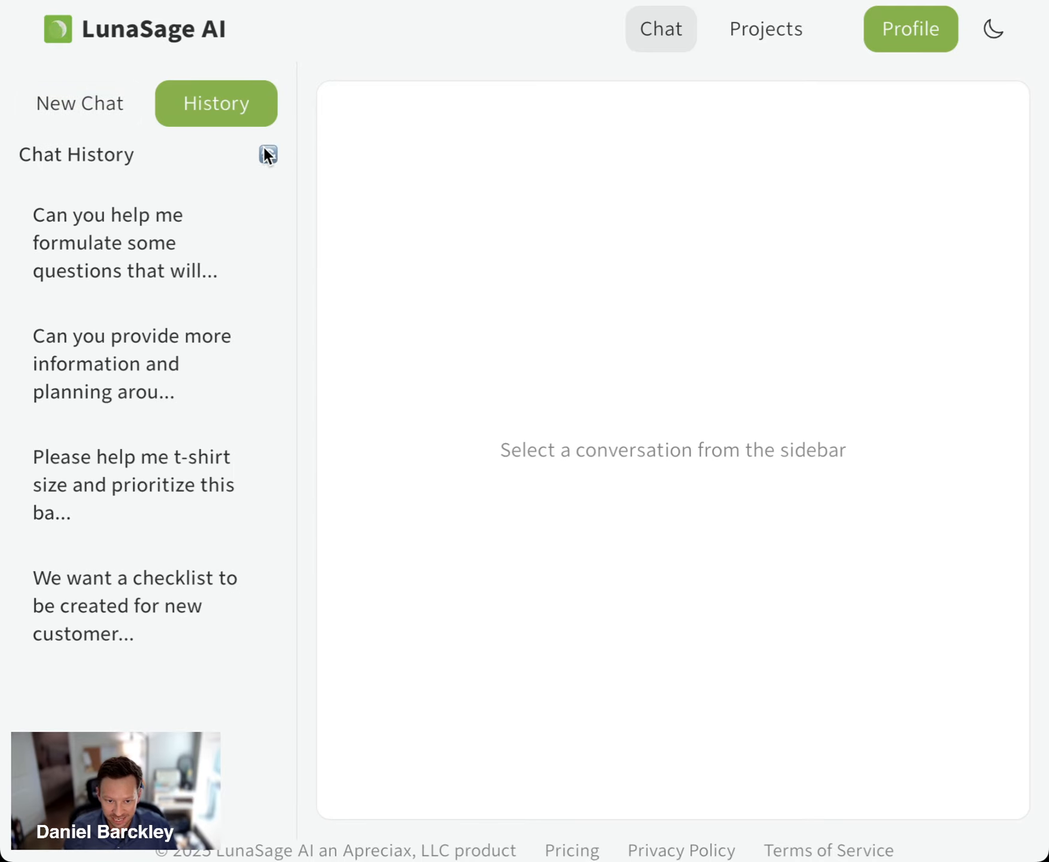
left_click(268, 154)
left_click(129, 375)
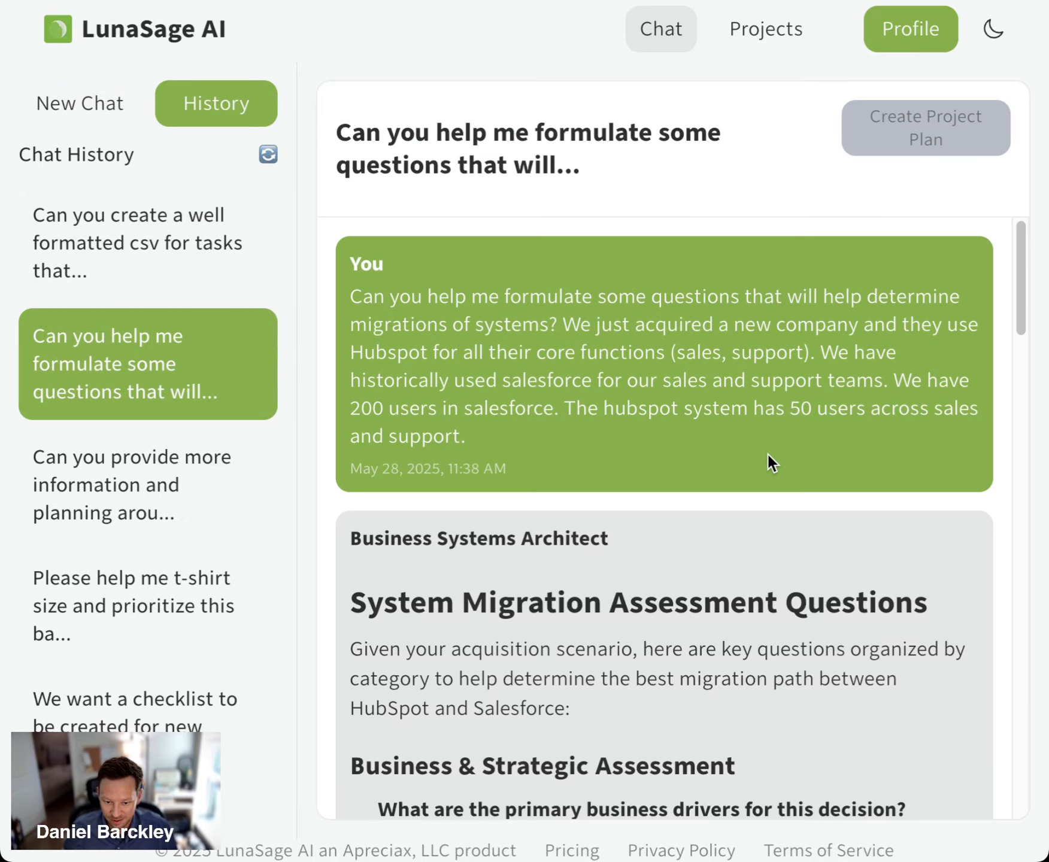
Review the original HubSpot and Salesforce prompt and the System Migration Assessment Questions in the reply
scroll(768, 454, "down", 10)
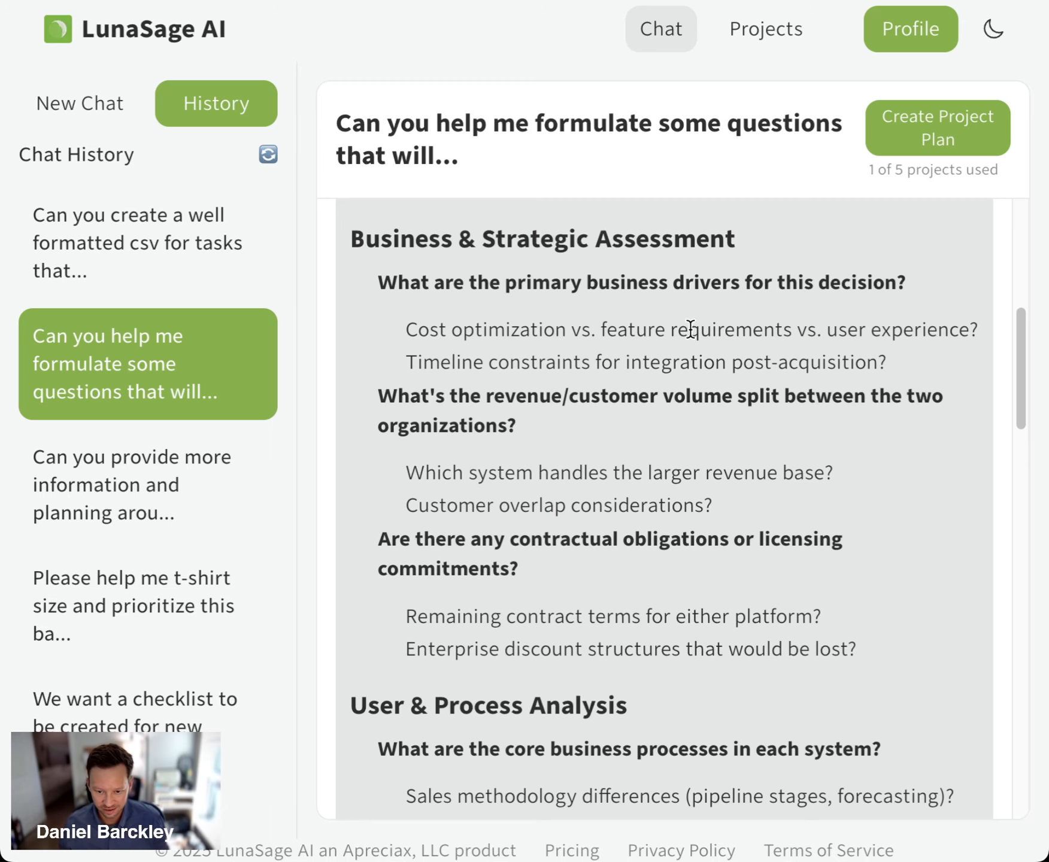
scroll(698, 334, "down", 6)
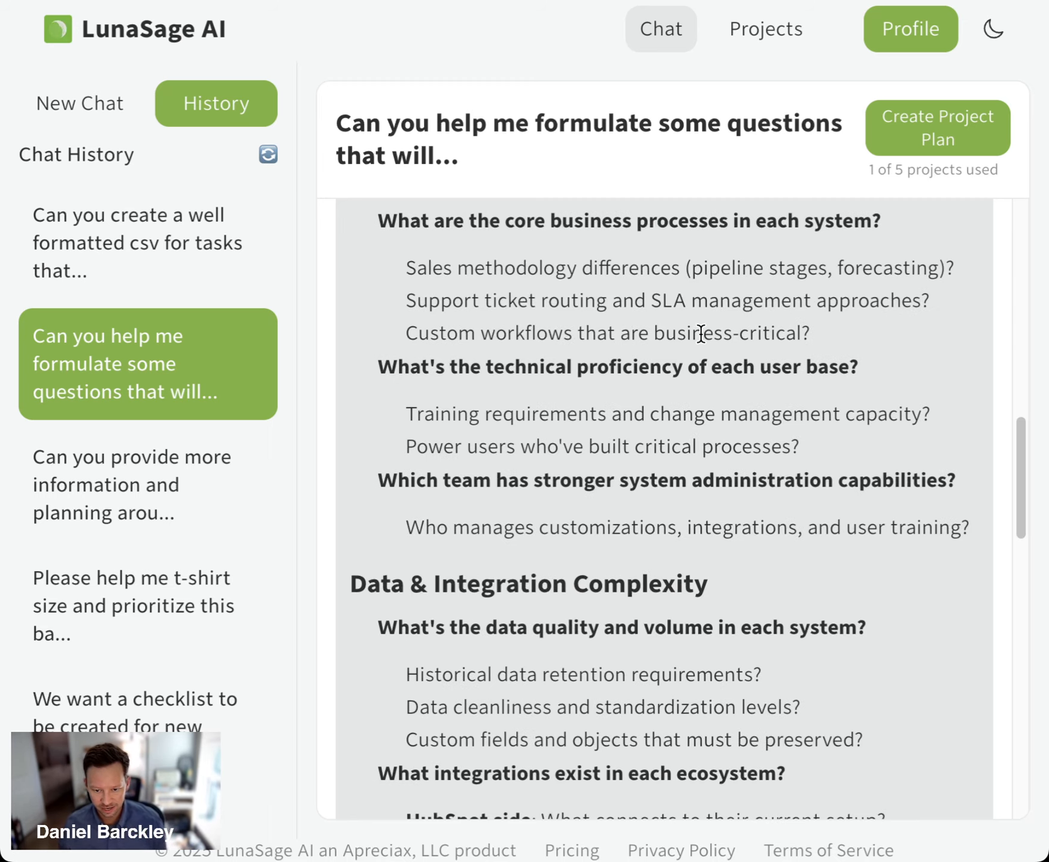
scroll(701, 335, "up", 11)
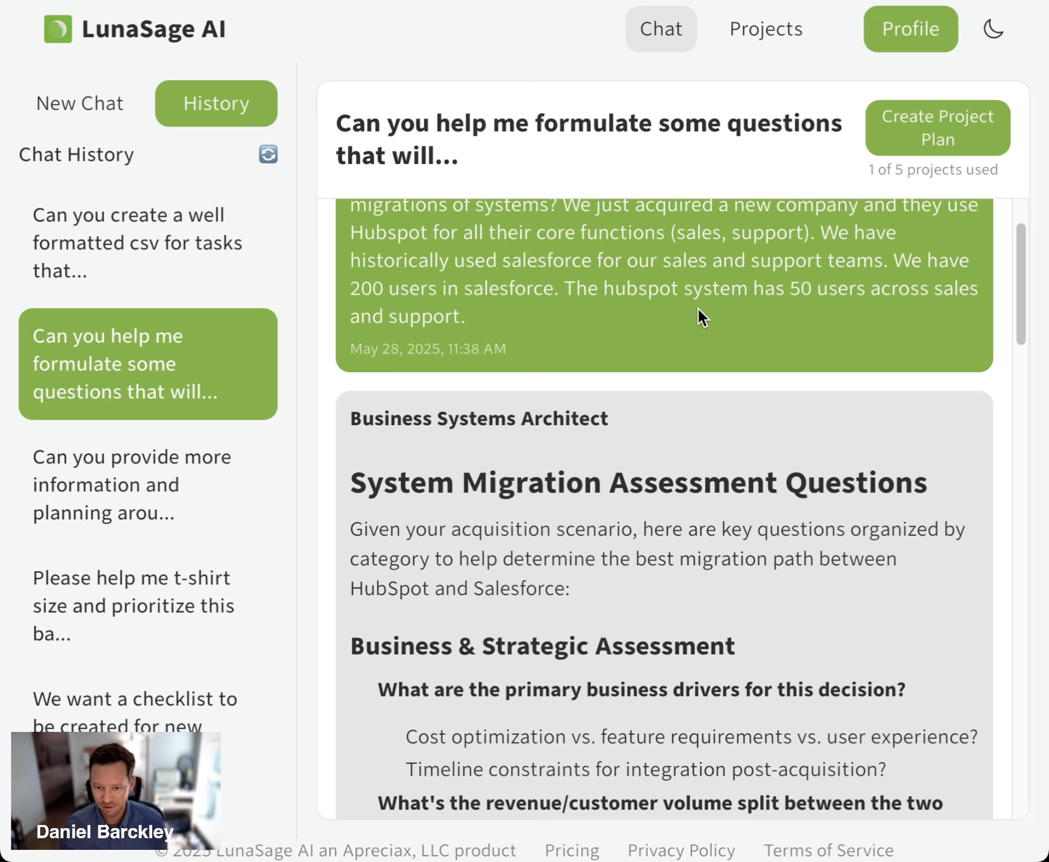
scroll(698, 308, "down", 1)
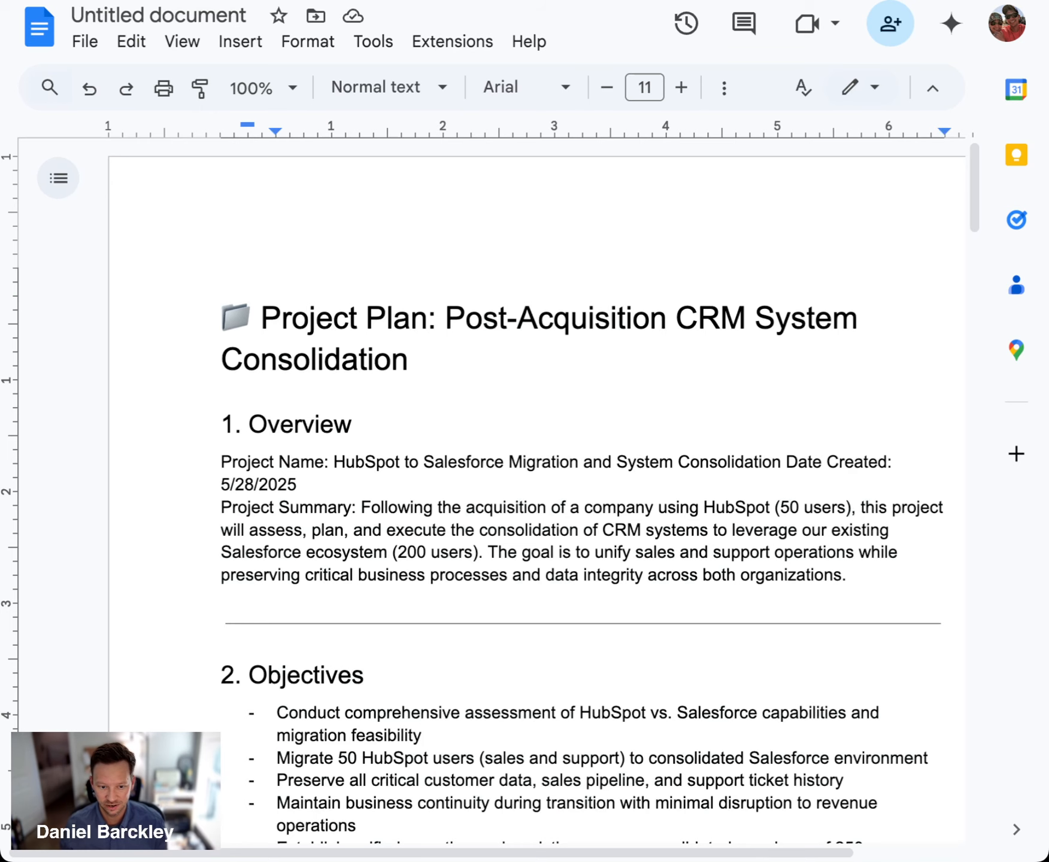
Switch to the Google Sheets task list and look over the task summaries from Discovery through Testing
left_click(676, 2)
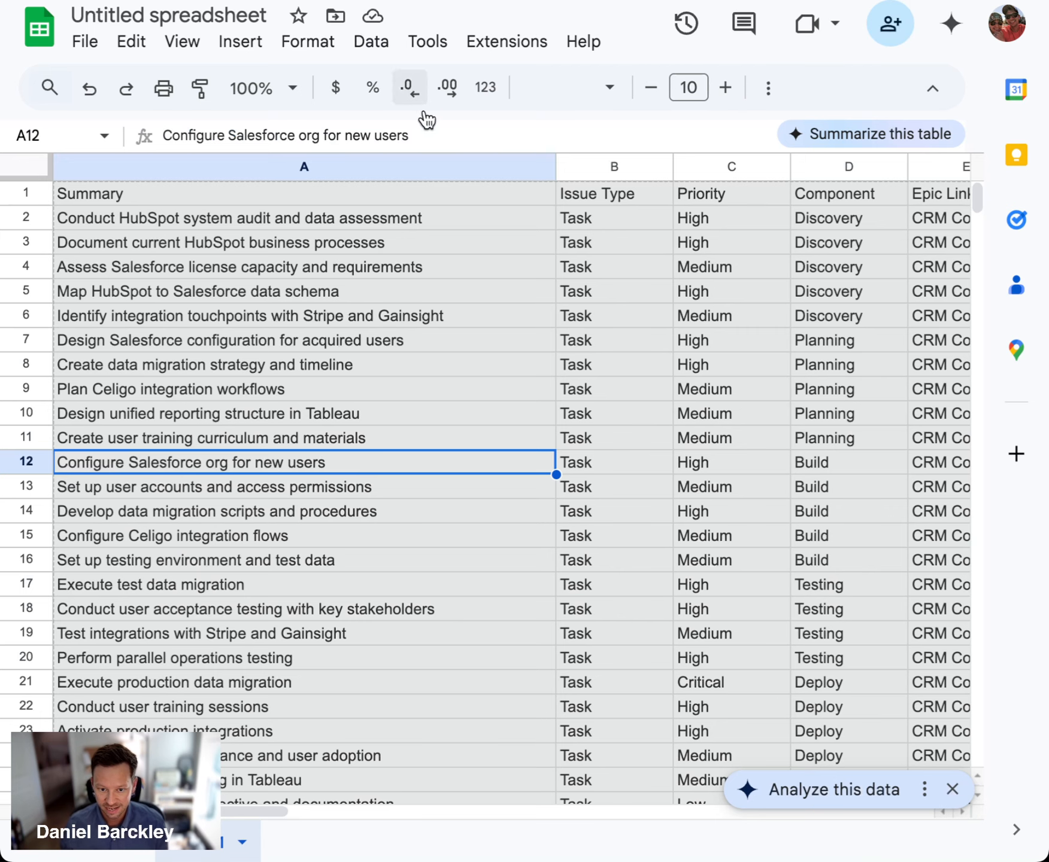
left_click(413, 298)
left_click(627, 363)
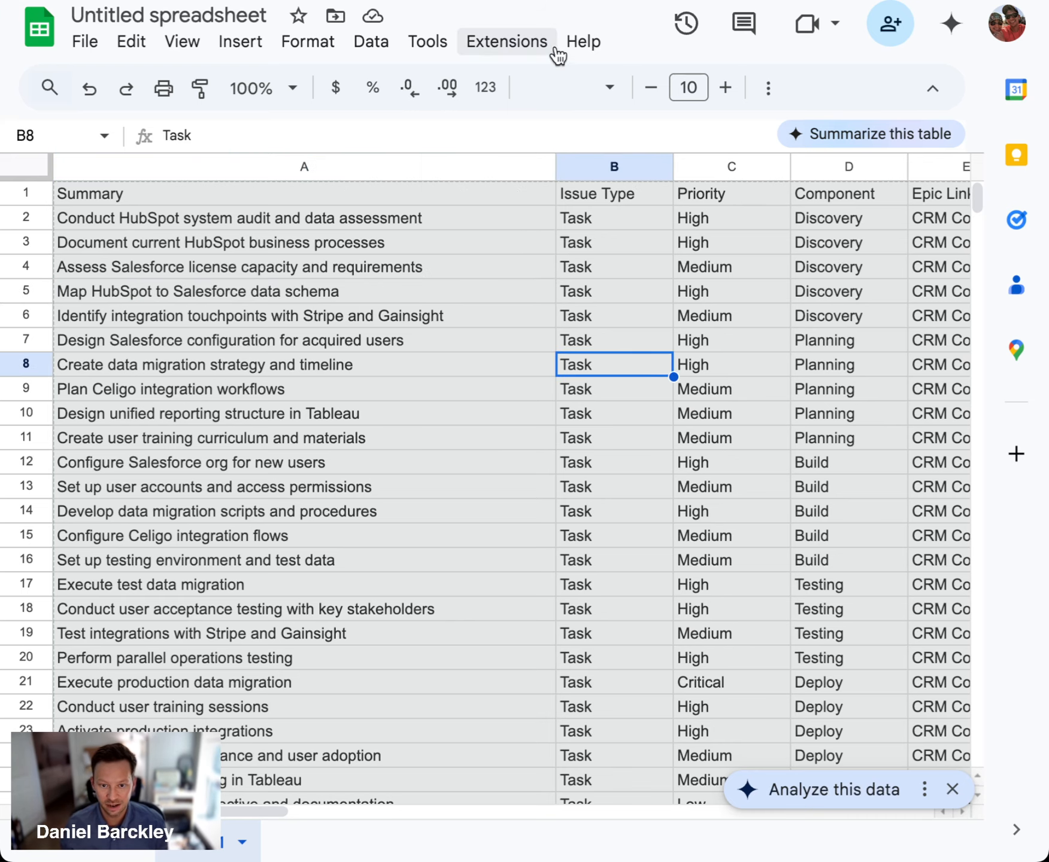
left_click_drag(375, 225, 389, 391)
left_click(623, 345)
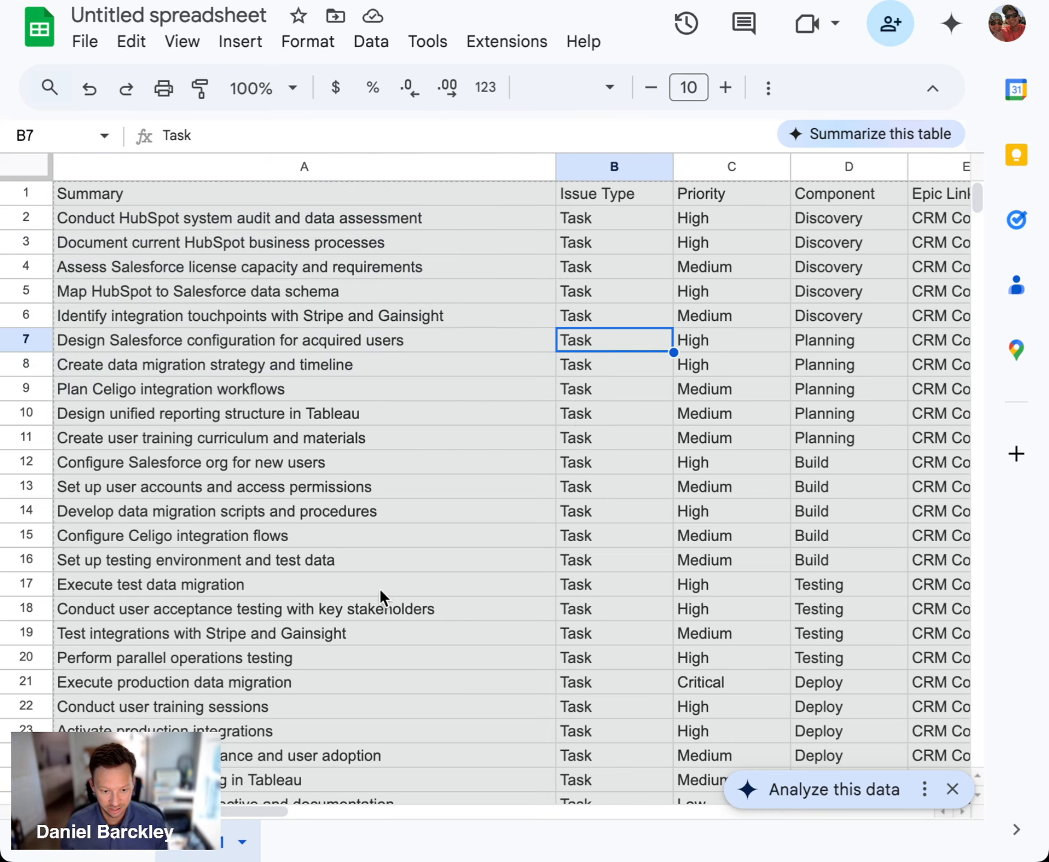
left_click(399, 514)
left_click(699, 420)
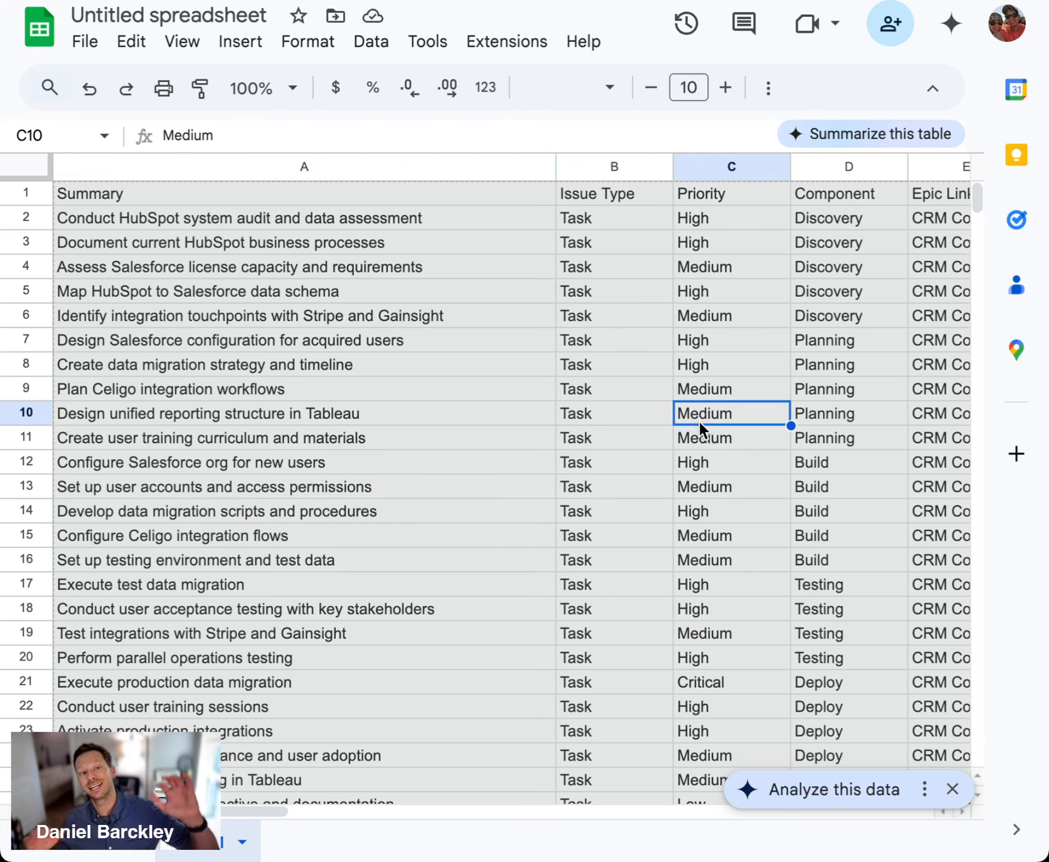
left_click(734, 366)
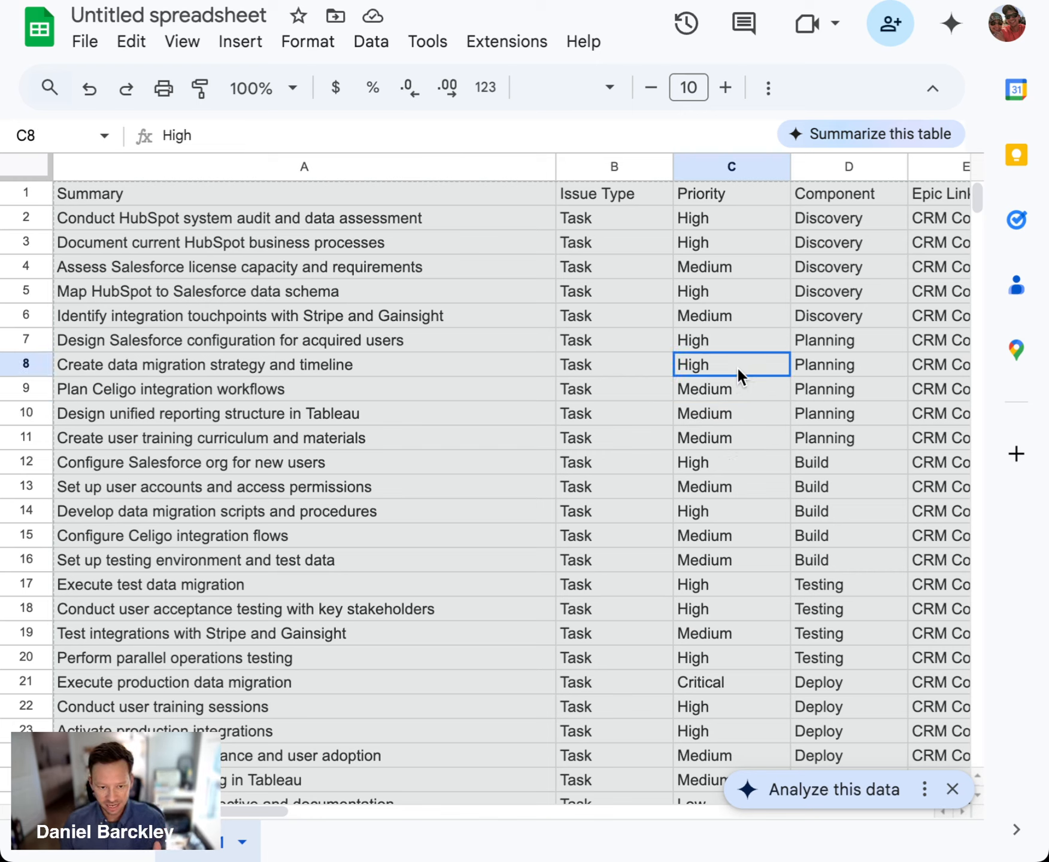
left_click(610, 421)
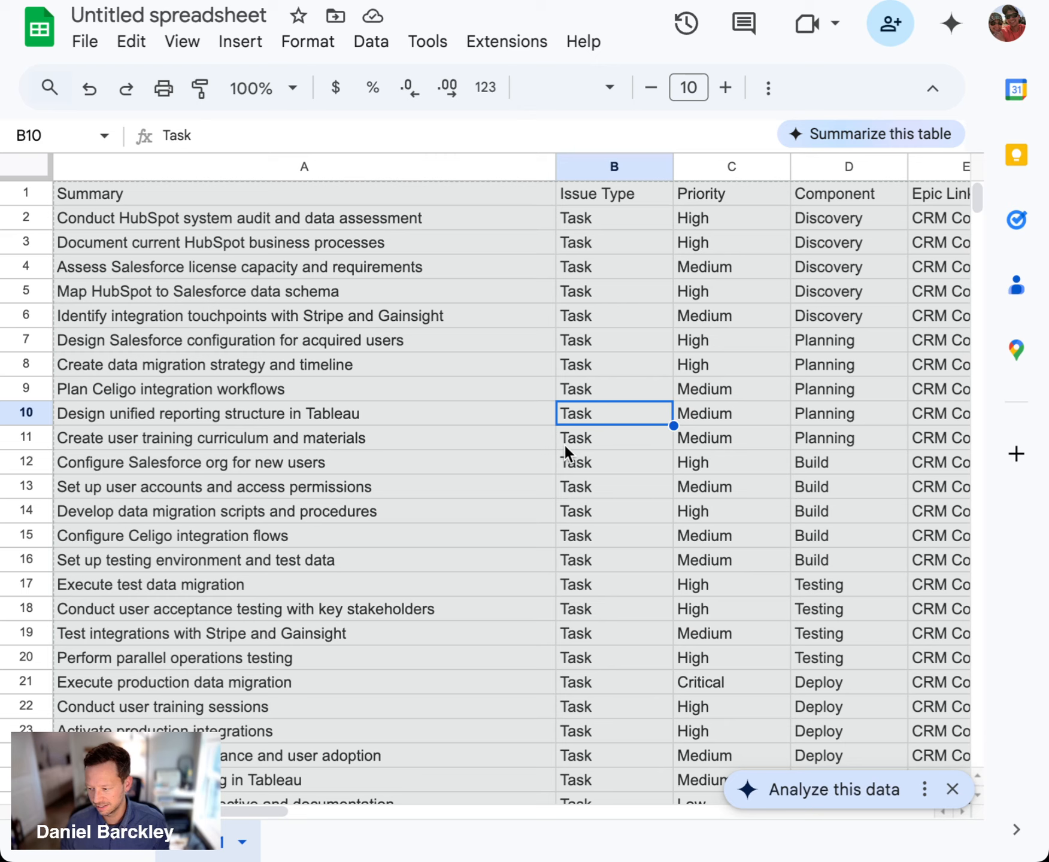
left_click(501, 346)
left_click(643, 309)
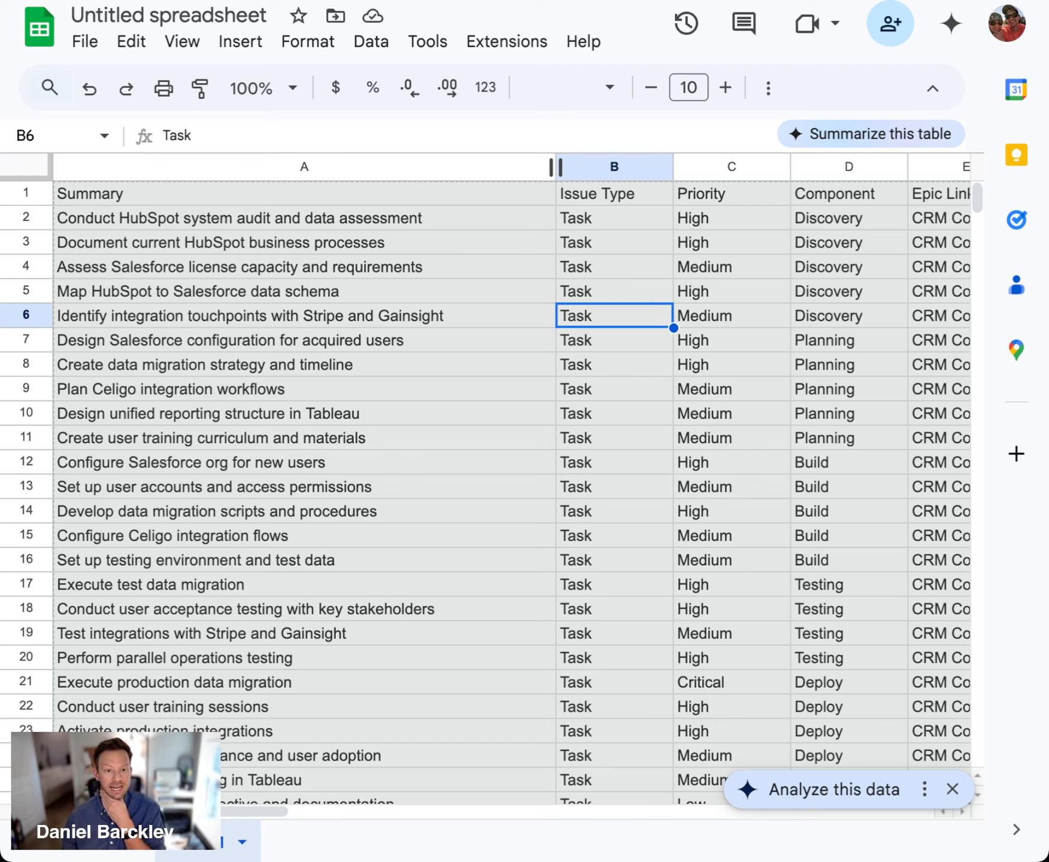
Return to the LunaSage AI conversation and look over its User & Process Analysis and Data & Integration Complexity questions
key("ctrl+shift+Tab")
scroll(695, 409, "down", 10)
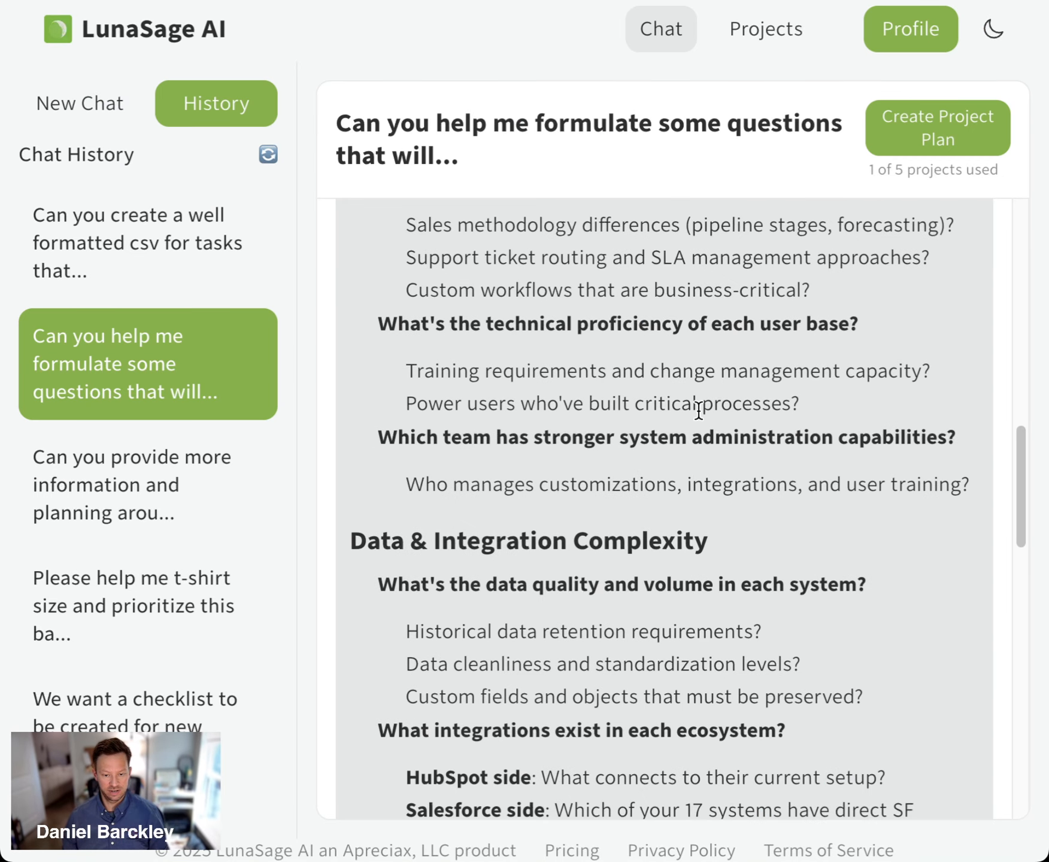